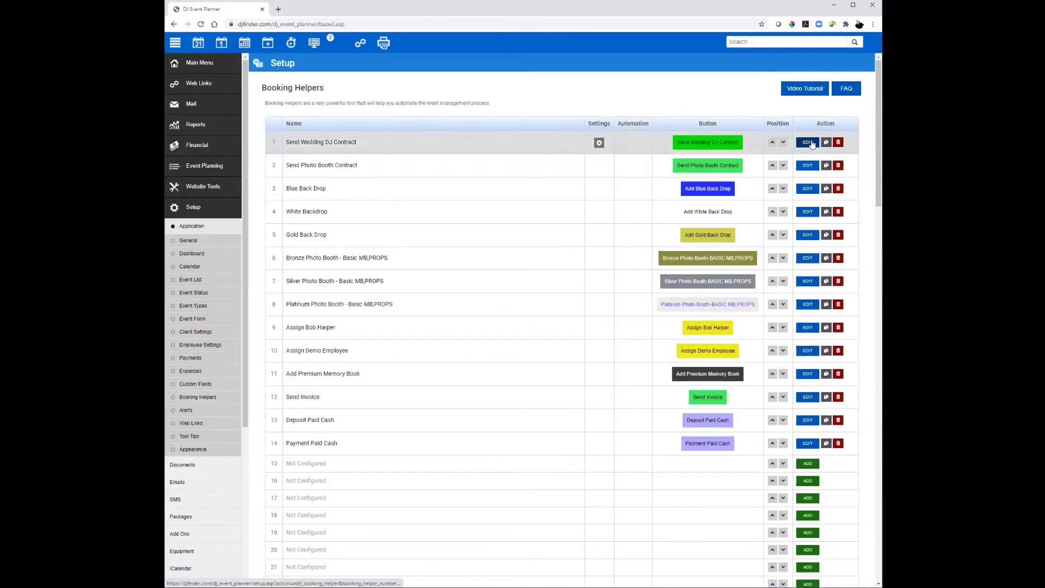
- Open the Send Wedding DJ Contract helper's settings and view the booking helpers available on the December 31, 2020 wedding event
left_click(807, 142)
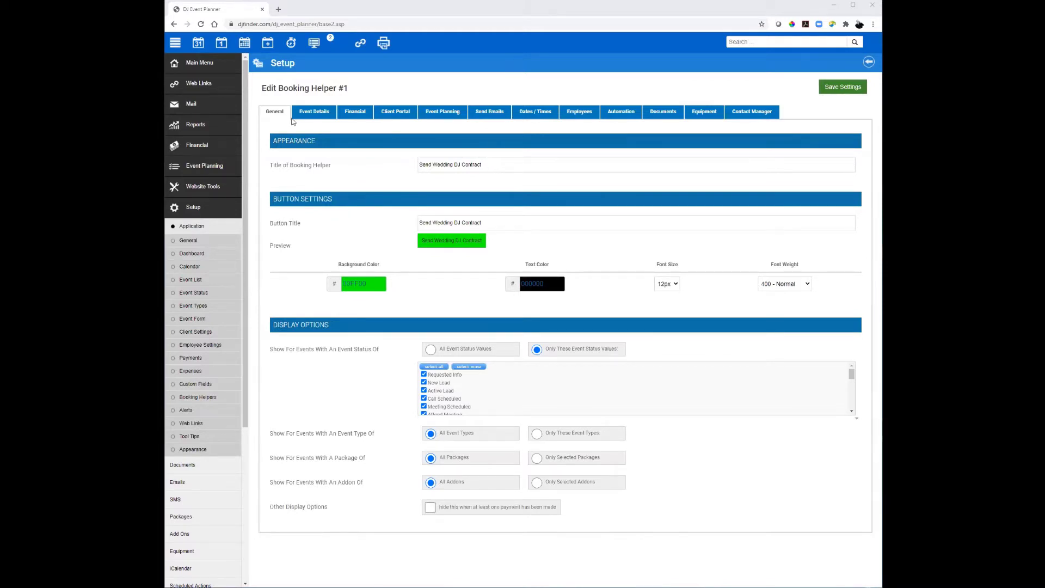
left_click(190, 133)
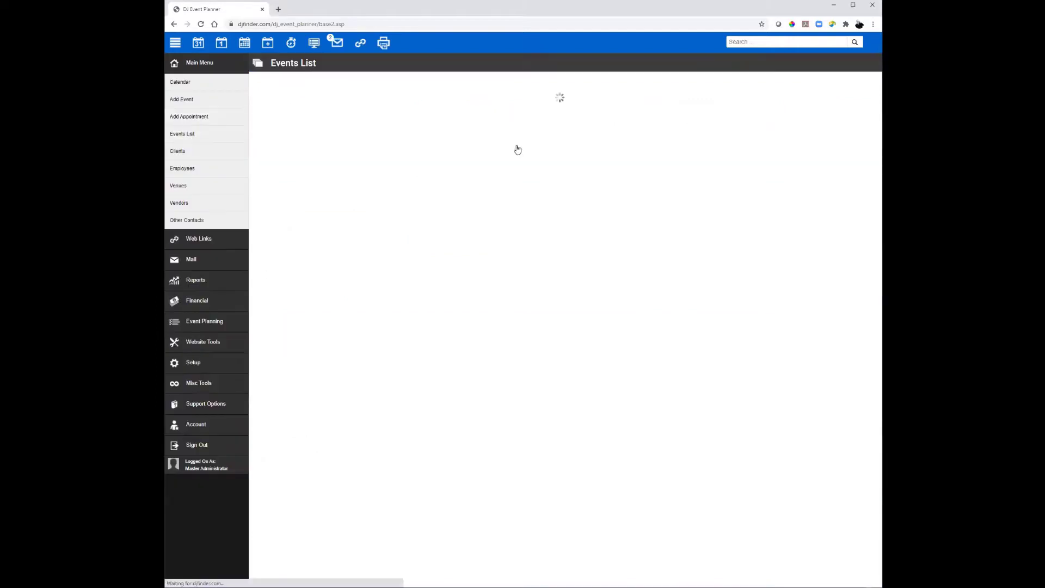
left_click(415, 137)
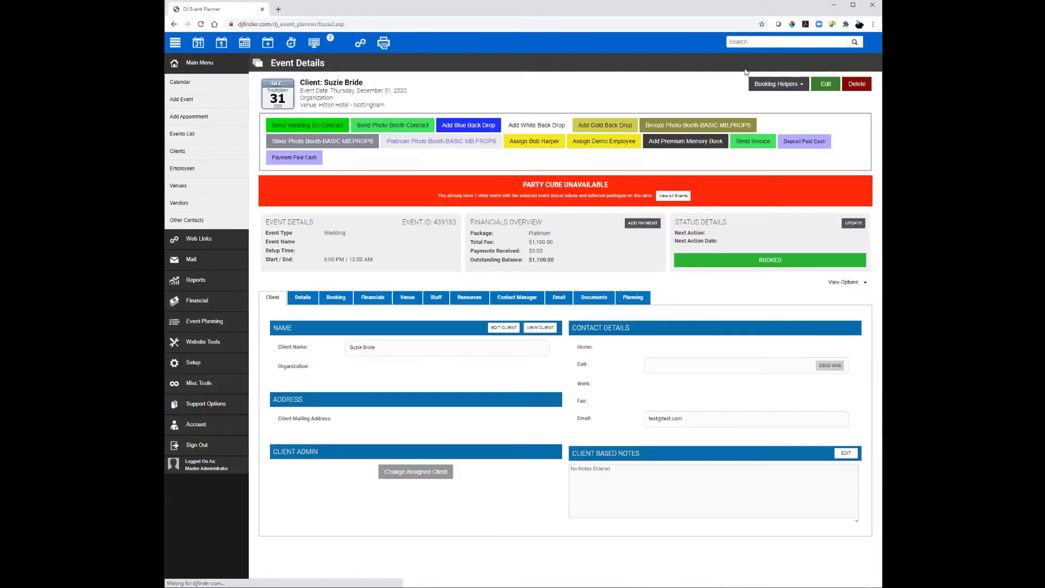
left_click(798, 87)
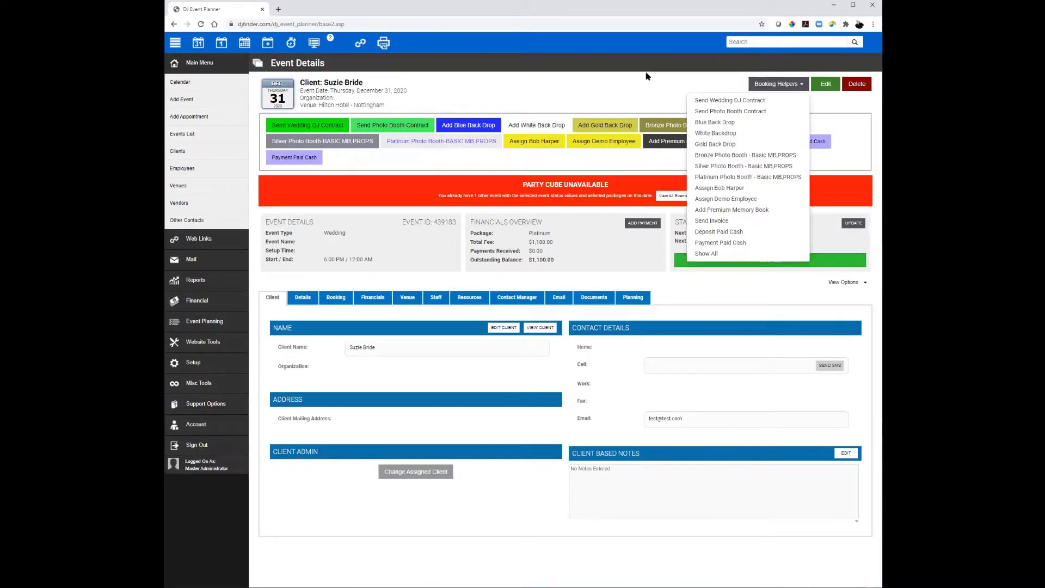
left_click(572, 92)
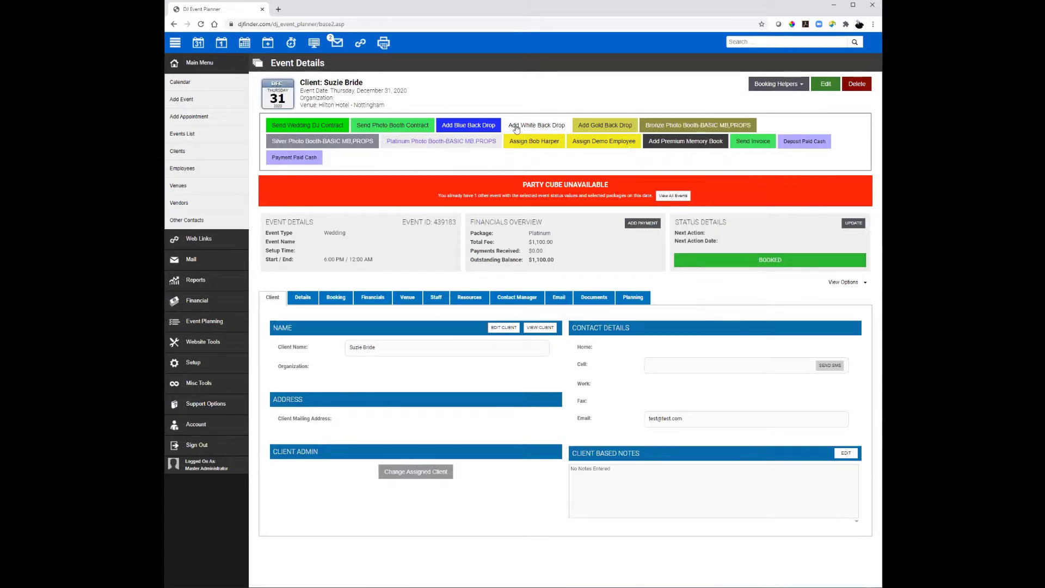
- Return to the booking helper setup and open the Send Wedding DJ Contract helper for editing
left_click(192, 364)
left_click(192, 226)
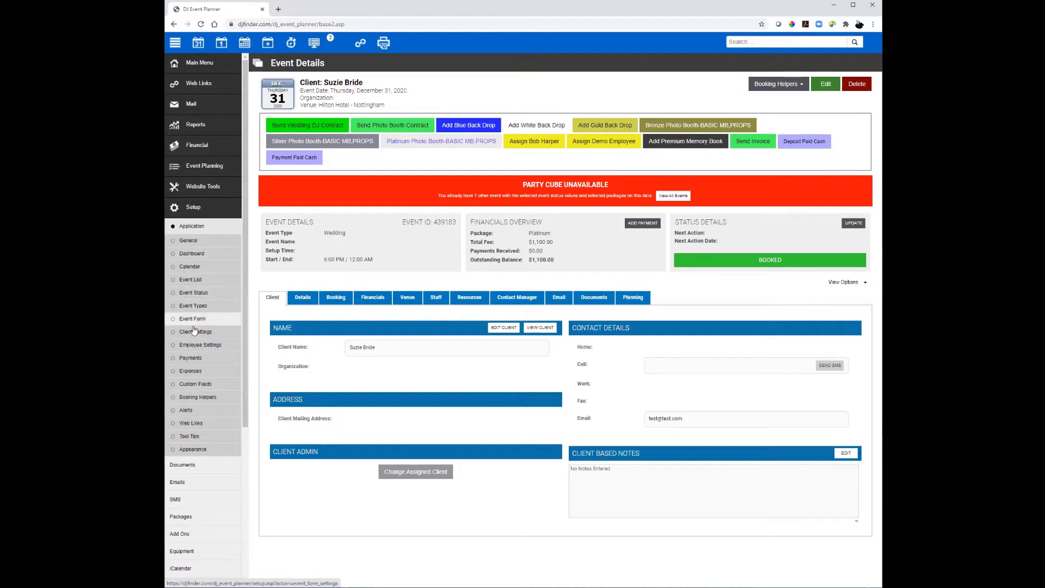
left_click(197, 397)
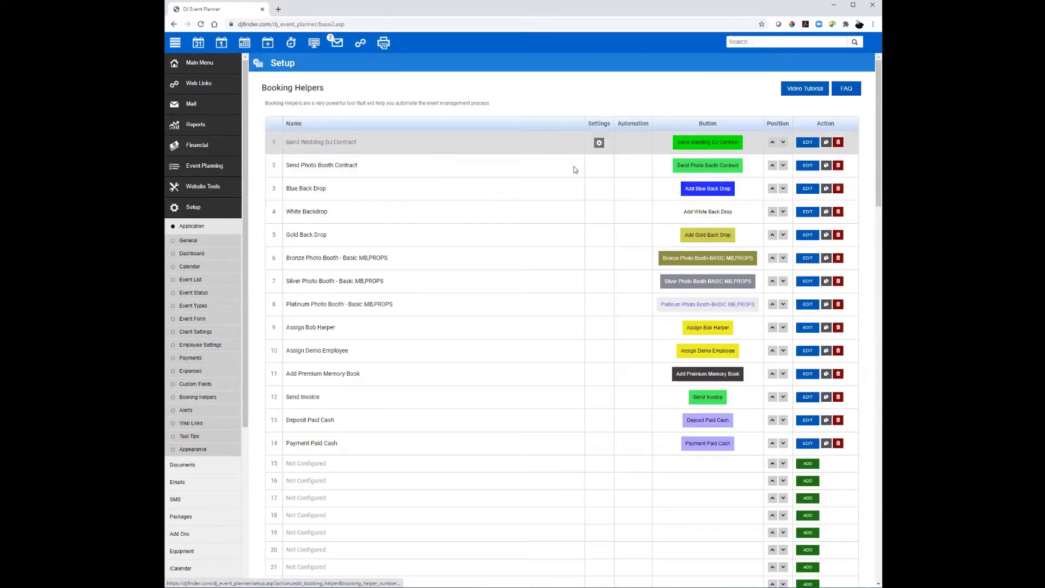
left_click(797, 142)
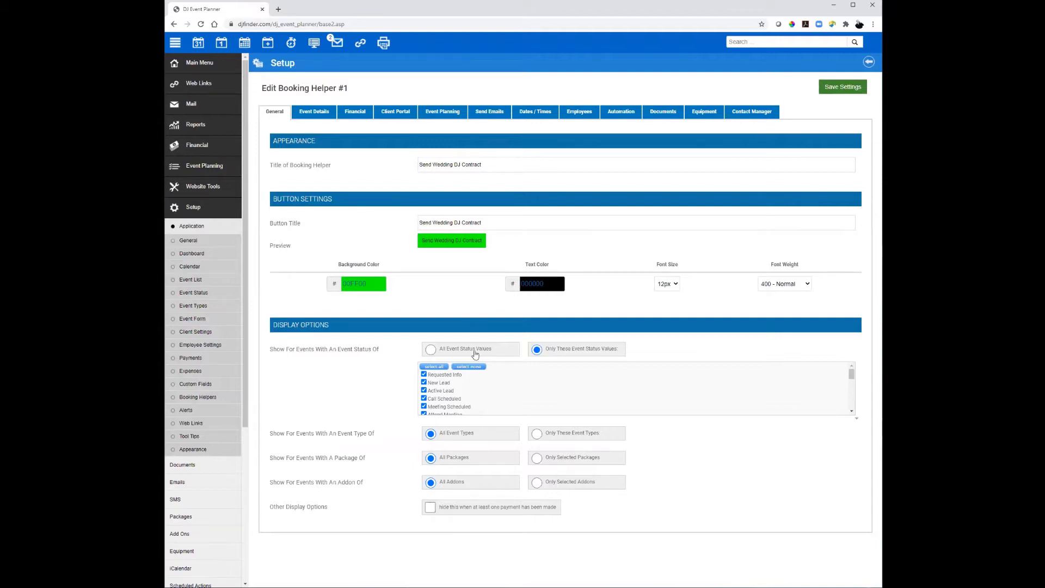
- Reopen the December 31, 2020 wedding event from the events list and show all of its booking helpers
left_click(208, 63)
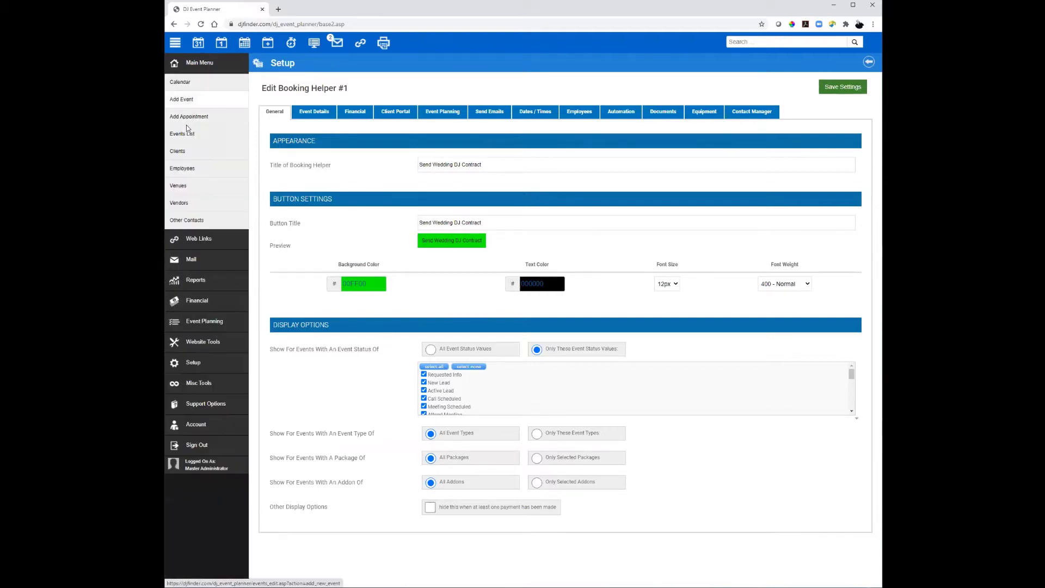
left_click(185, 134)
left_click(494, 137)
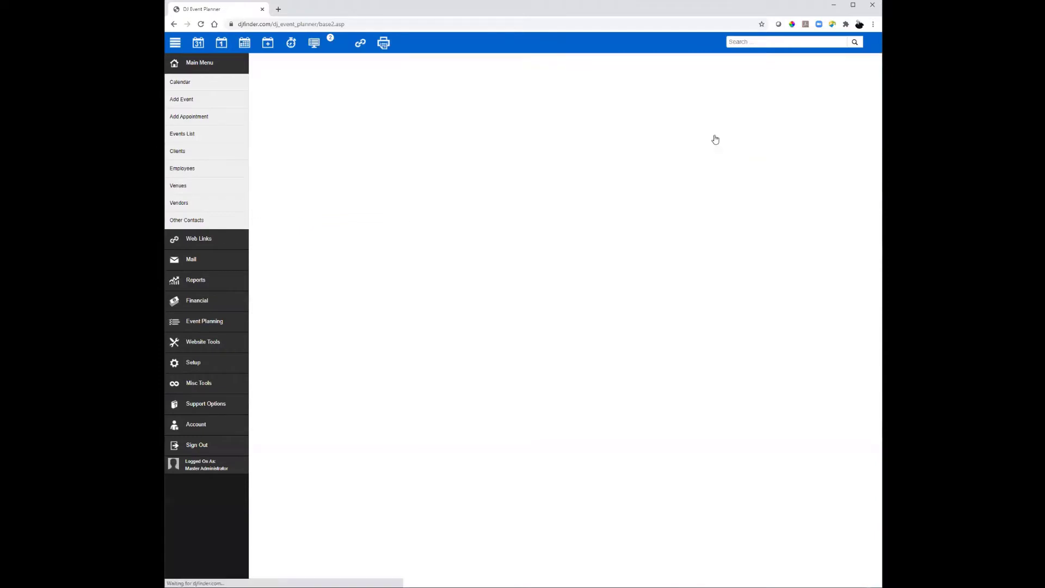
left_click(804, 82)
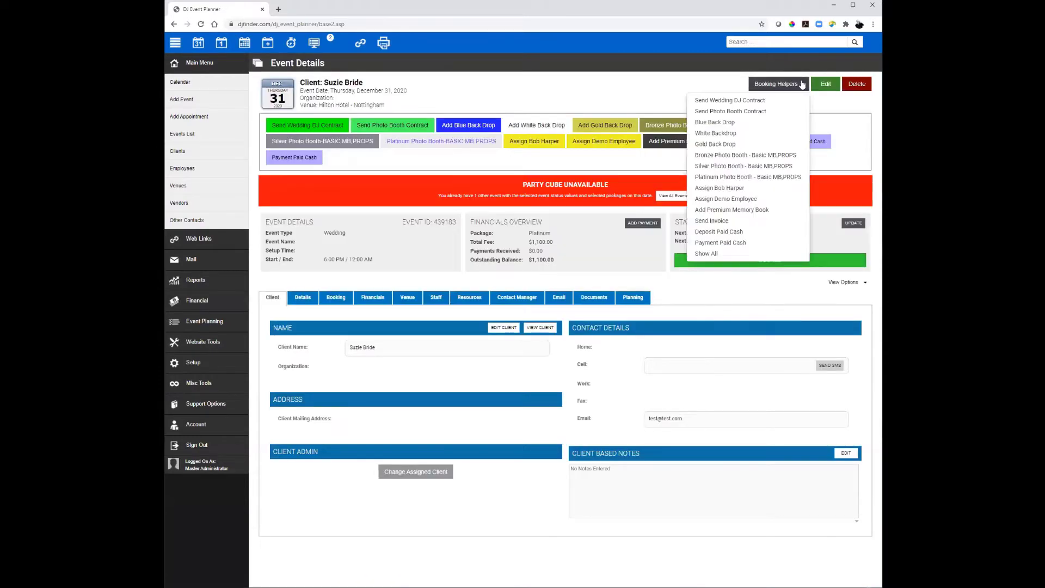
left_click(706, 253)
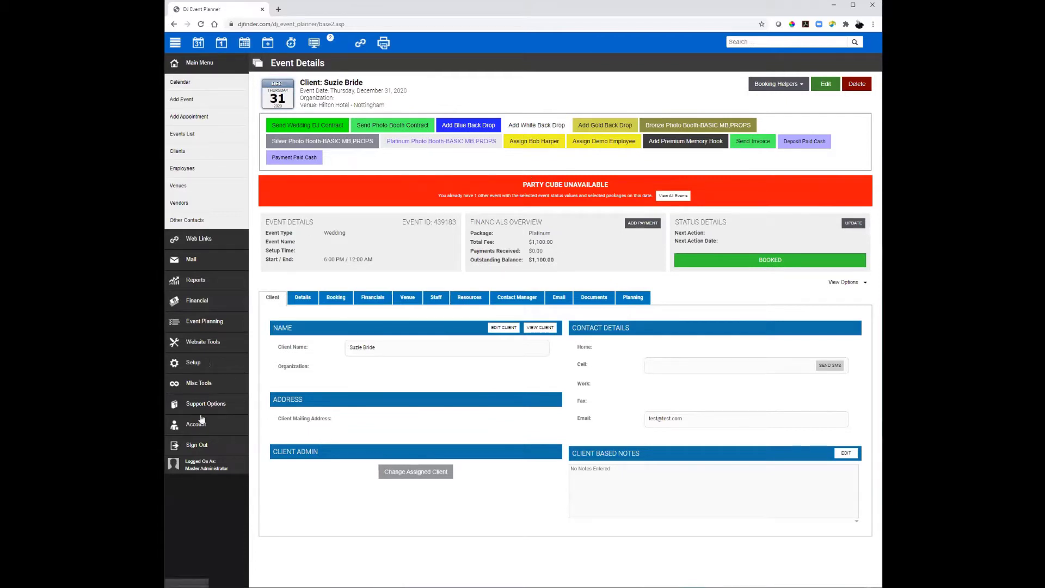
- Go back to the Send Wedding DJ Contract helper and examine its event details, financial, client portal, event planning and email settings
left_click(173, 25)
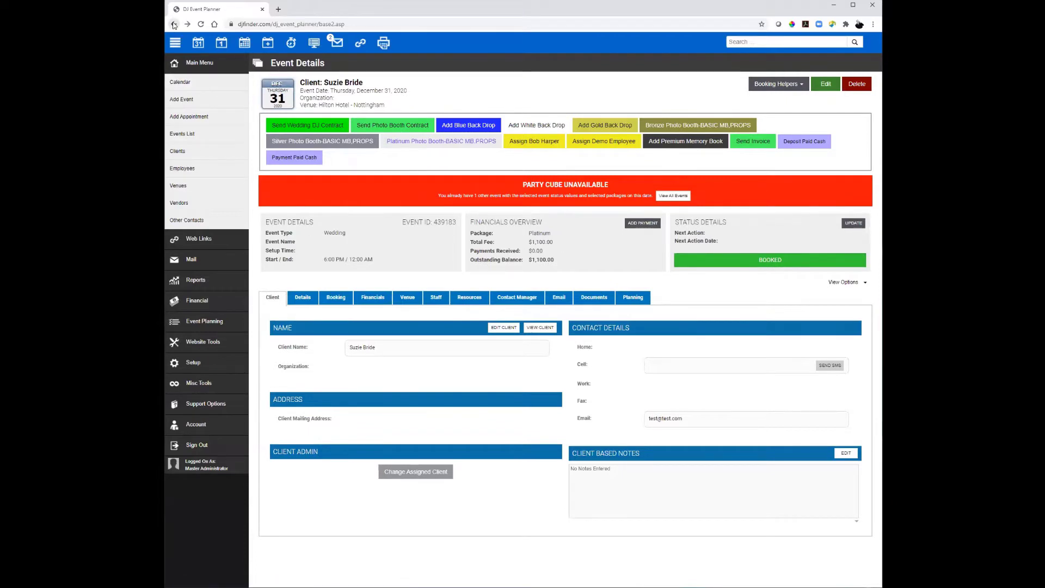
left_click(171, 24)
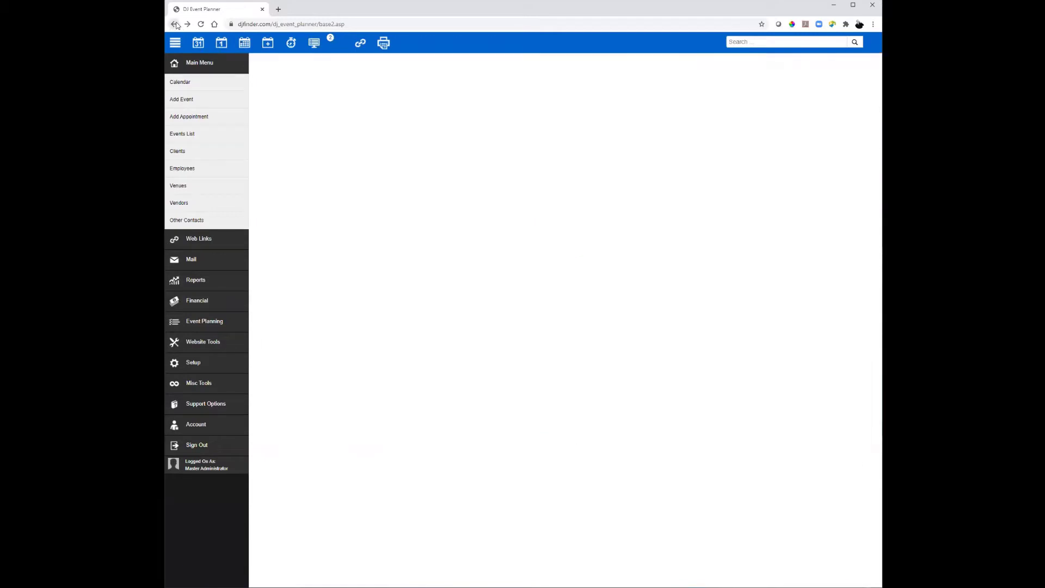
left_click(314, 111)
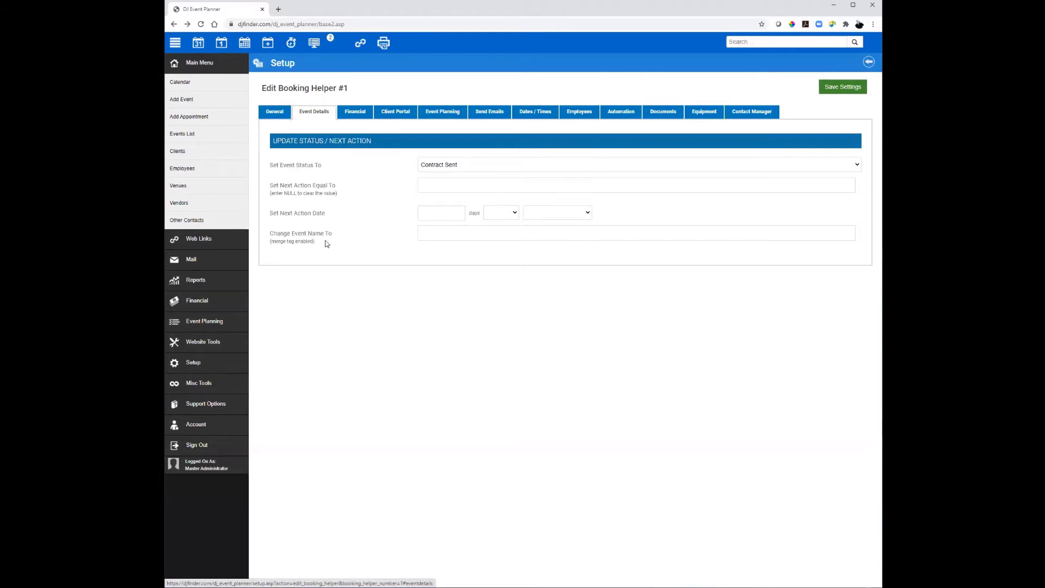
left_click(355, 111)
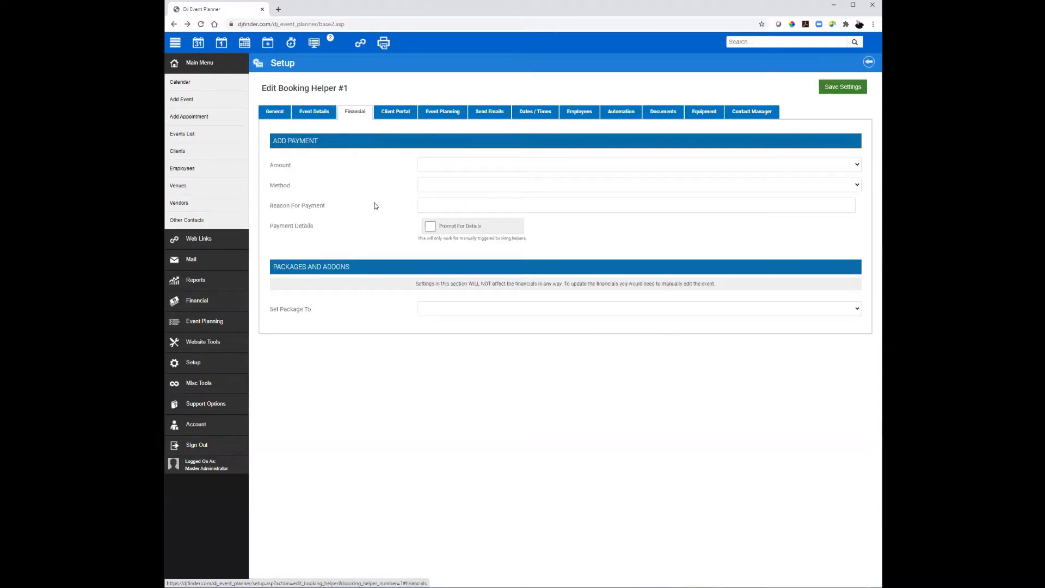
left_click(385, 116)
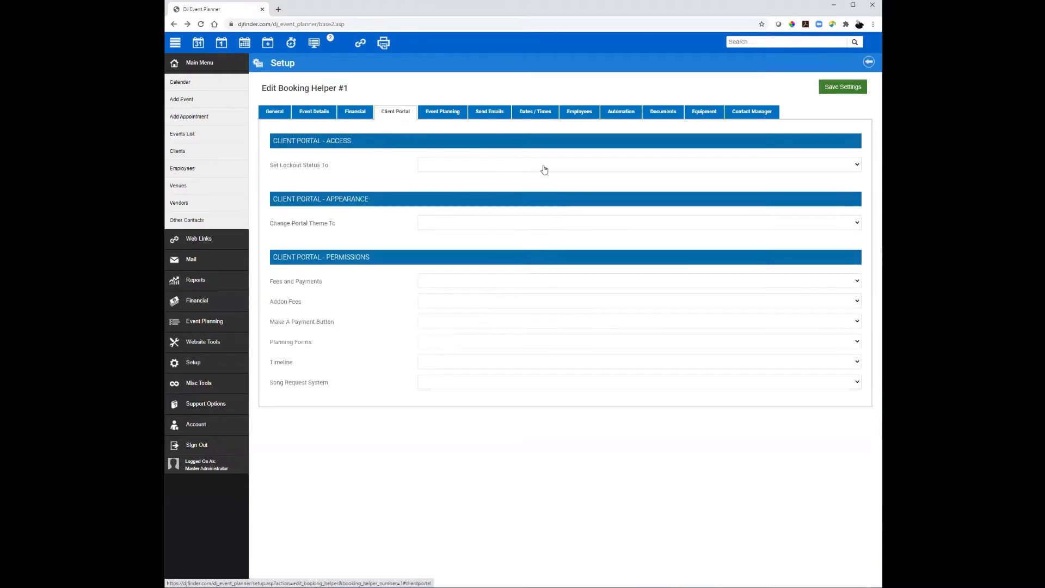
left_click(443, 111)
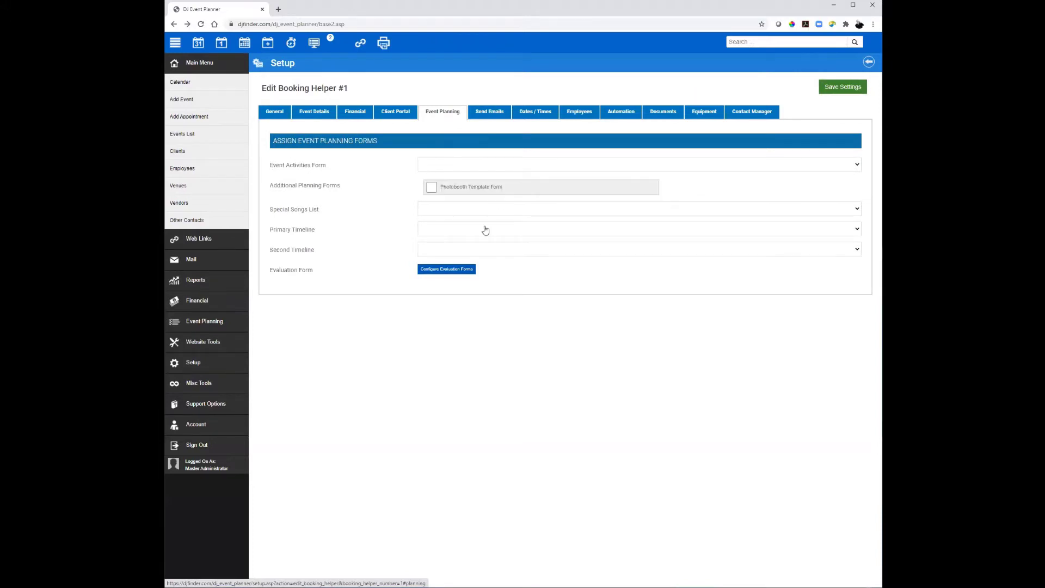
left_click(486, 114)
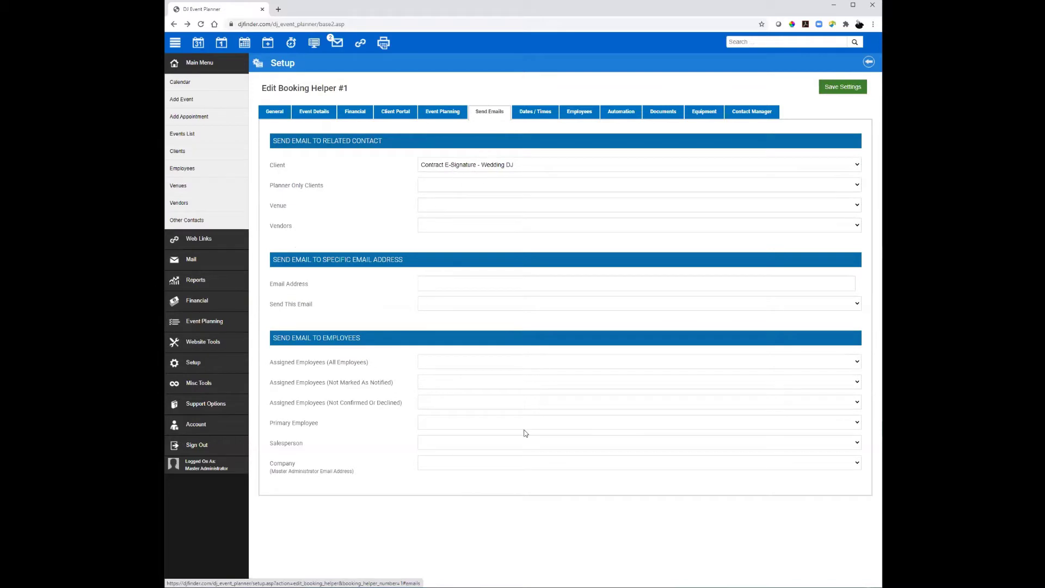
- Examine the Send Wedding DJ Contract helper's dates and times, employees, automation, documents, equipment and contact manager settings
left_click(535, 113)
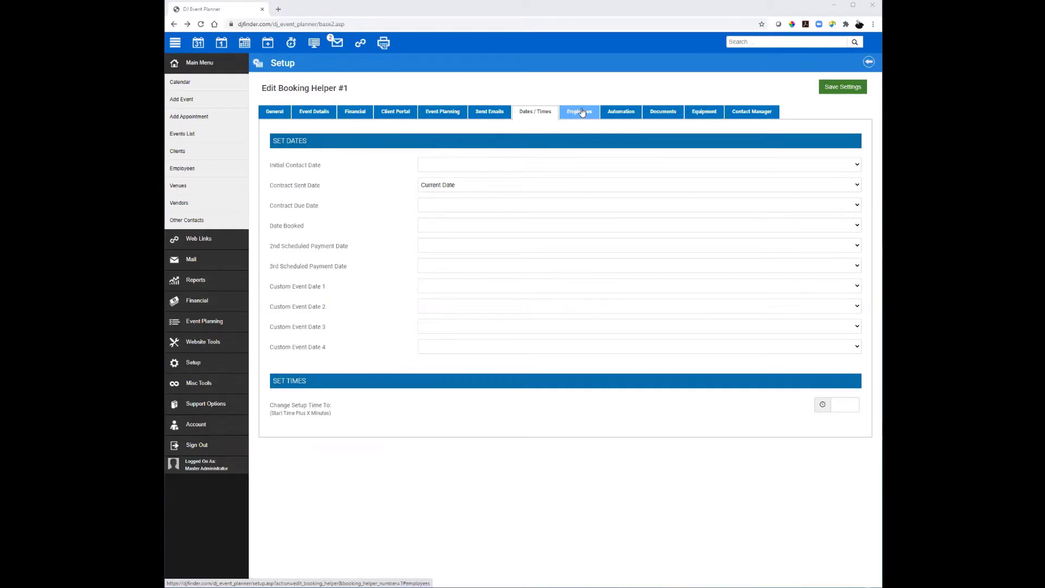
left_click(581, 112)
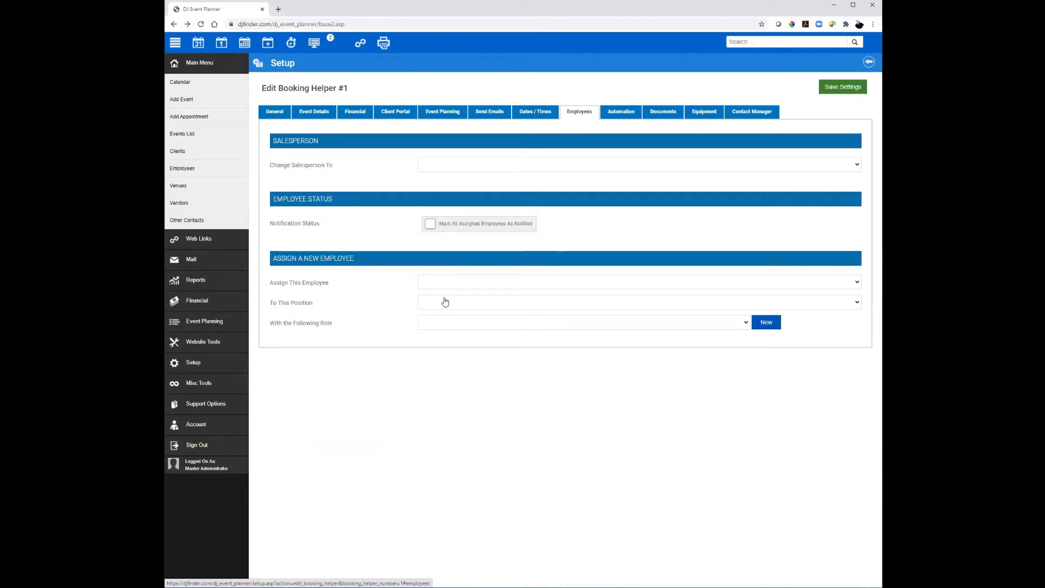
left_click(621, 110)
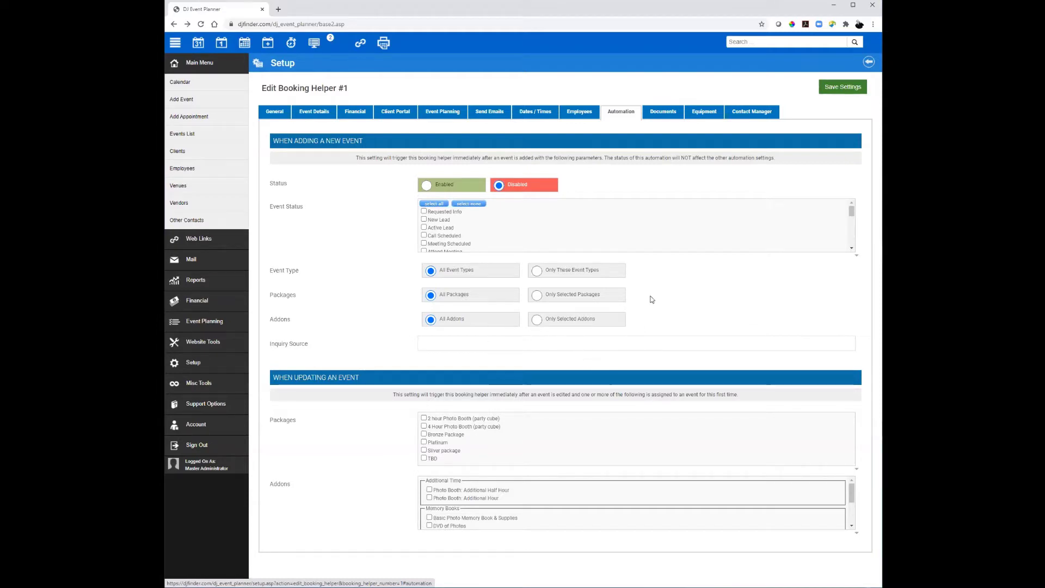
left_click(664, 117)
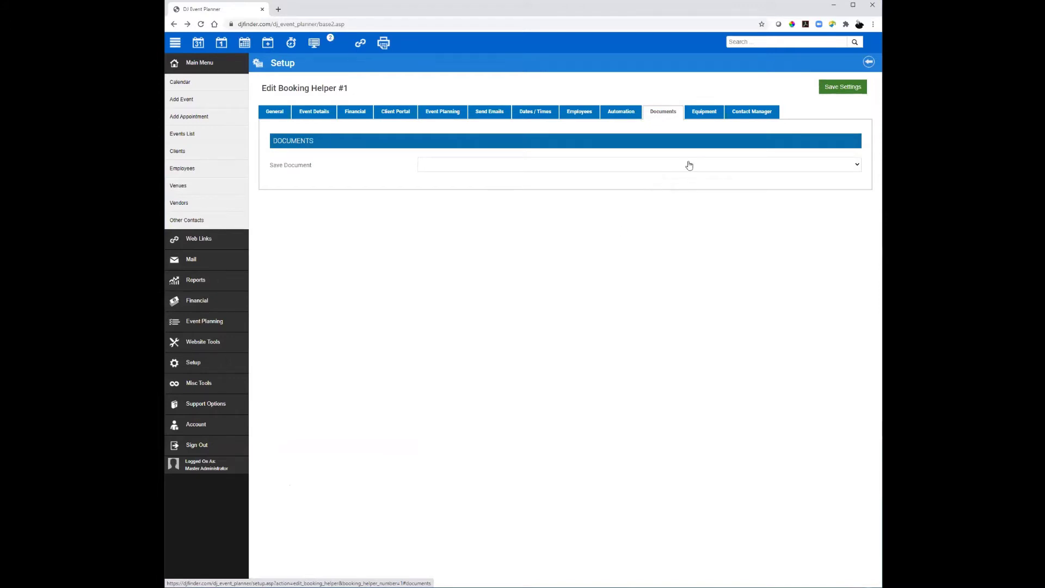
left_click(706, 112)
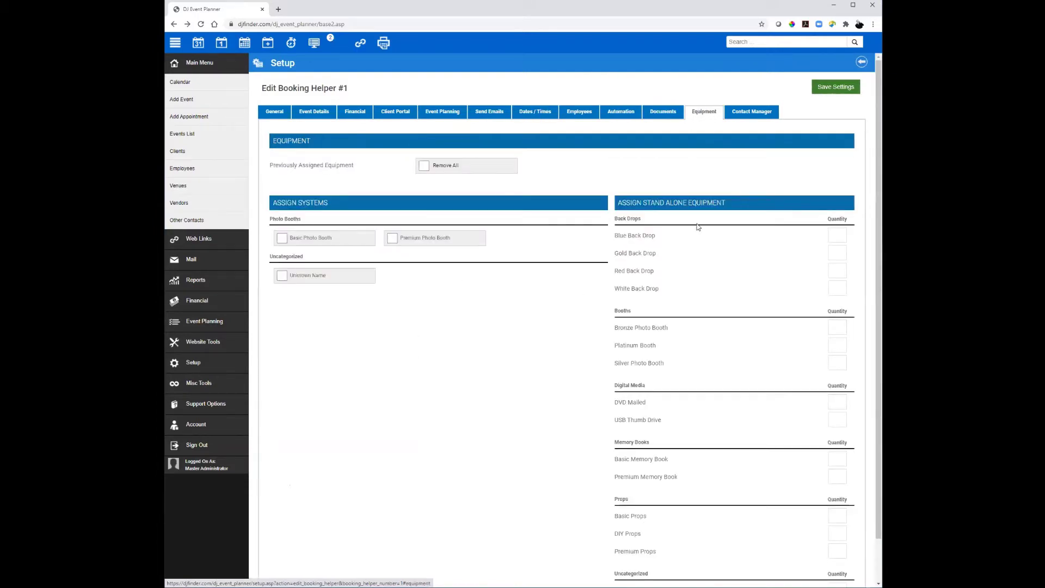
left_click(752, 114)
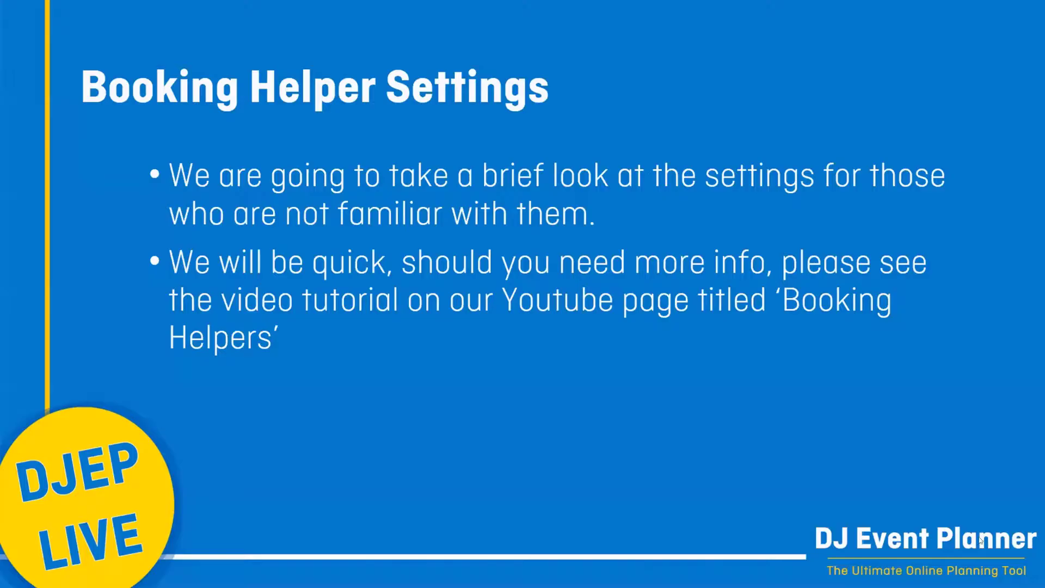
left_click(721, 382)
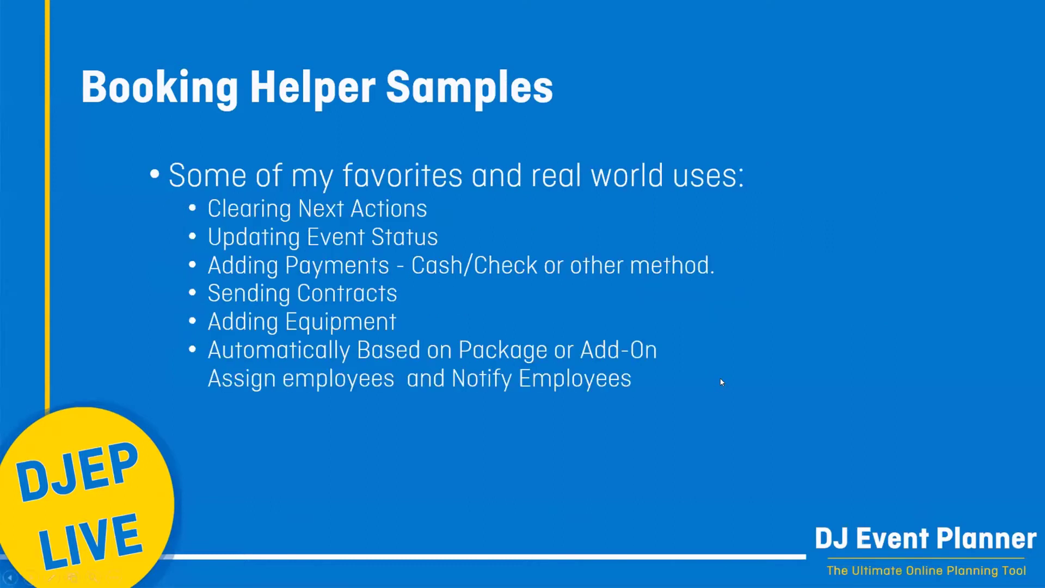
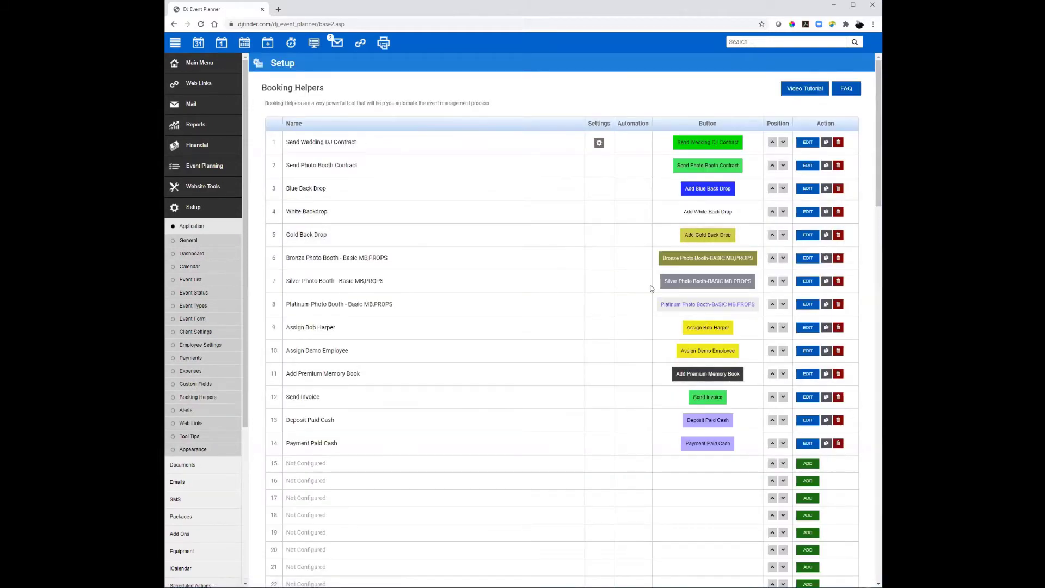
- Add a booking helper in slot 15 with both the helper title and the button title set to "Clear Next Action"
left_click(808, 464)
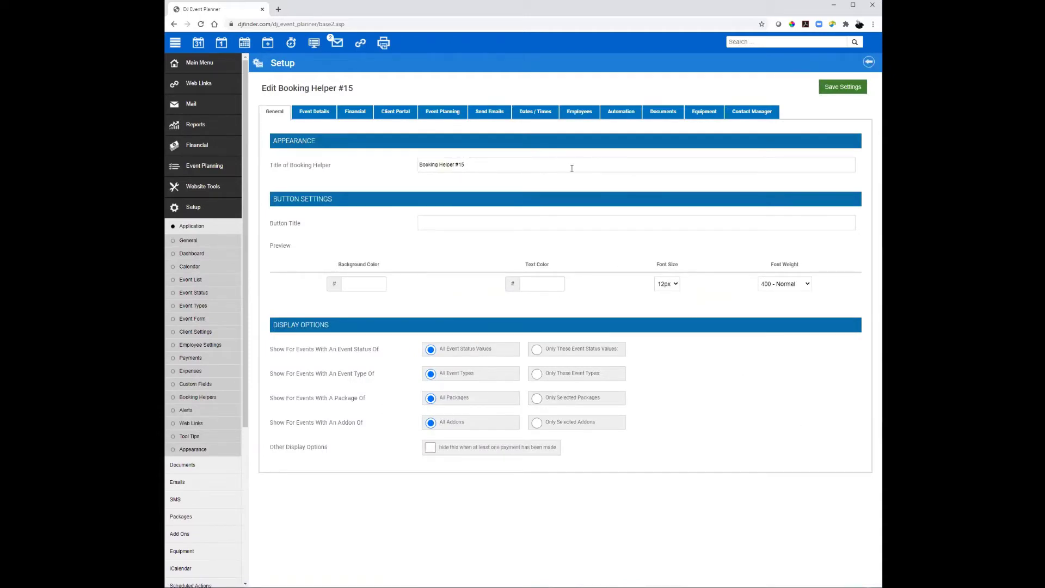
left_click_drag(571, 169, 421, 168)
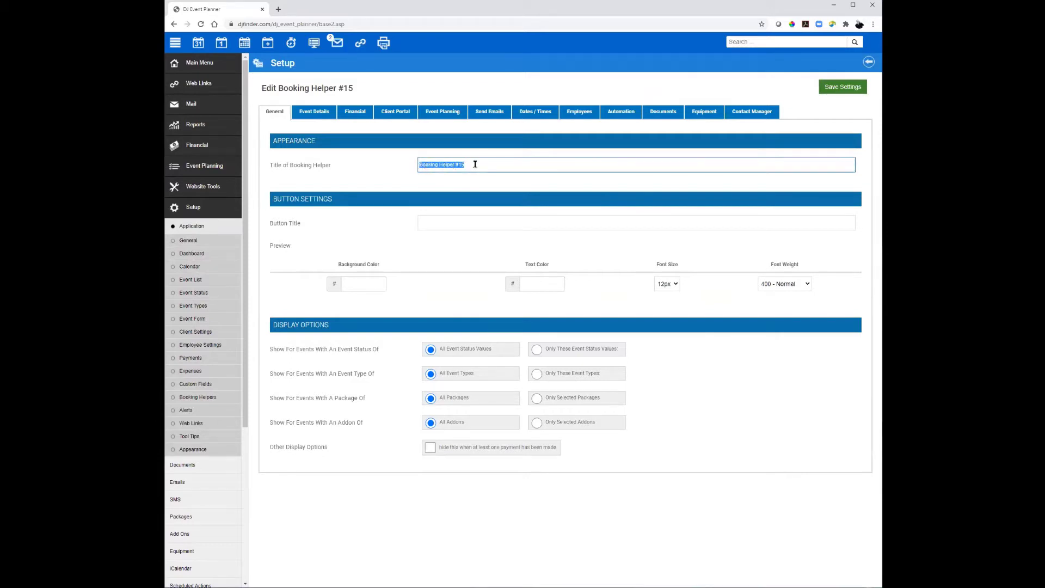
type("Clear Next Action")
key("Tab")
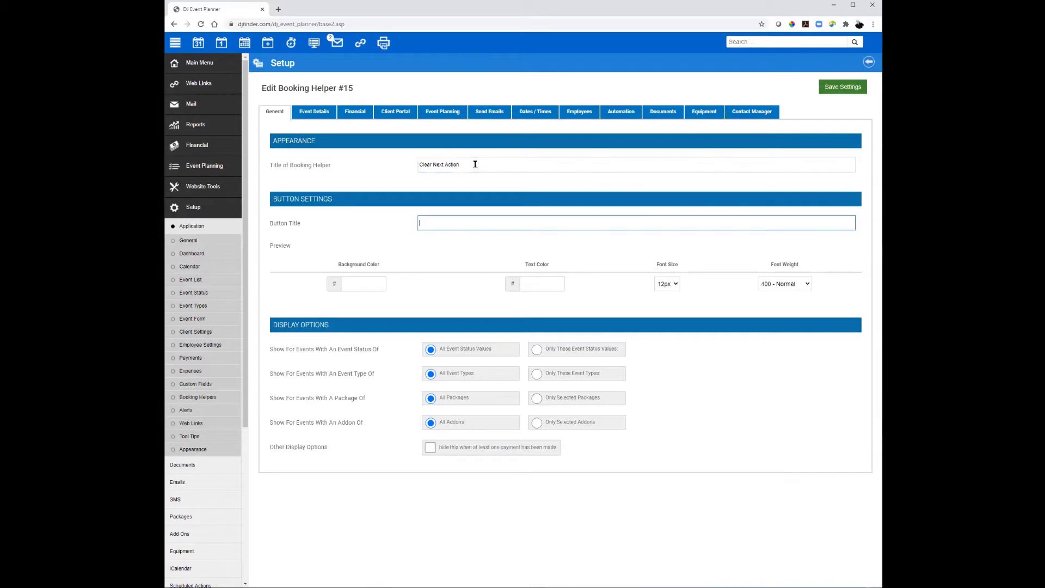
type("ZClear Next Action")
left_click(422, 220)
key("BackSpace")
- Style the Clear Next Action button with a dark grey background and FEFEFE text color, and choose its font size
left_click(369, 279)
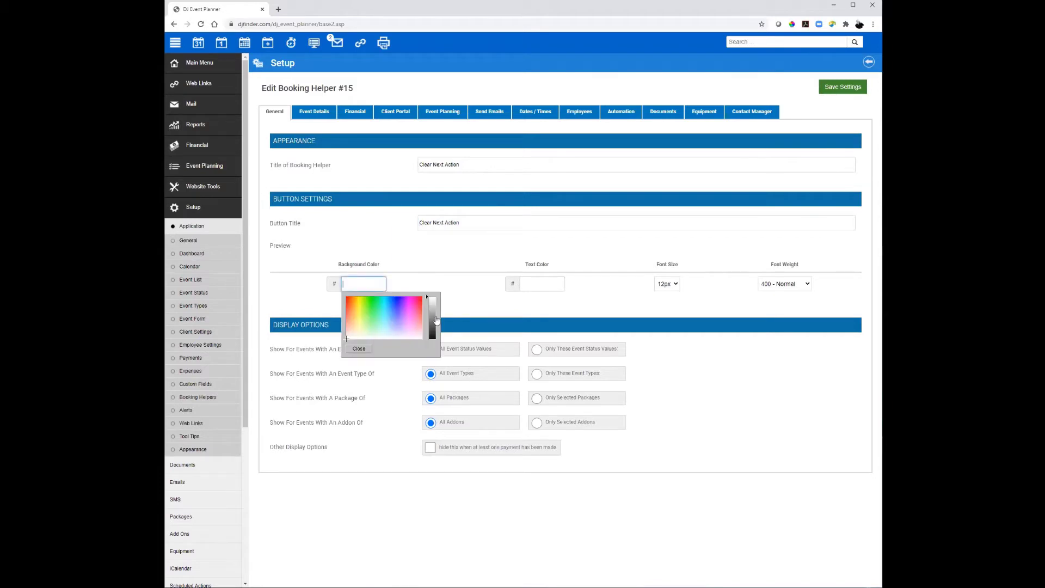
left_click(433, 318)
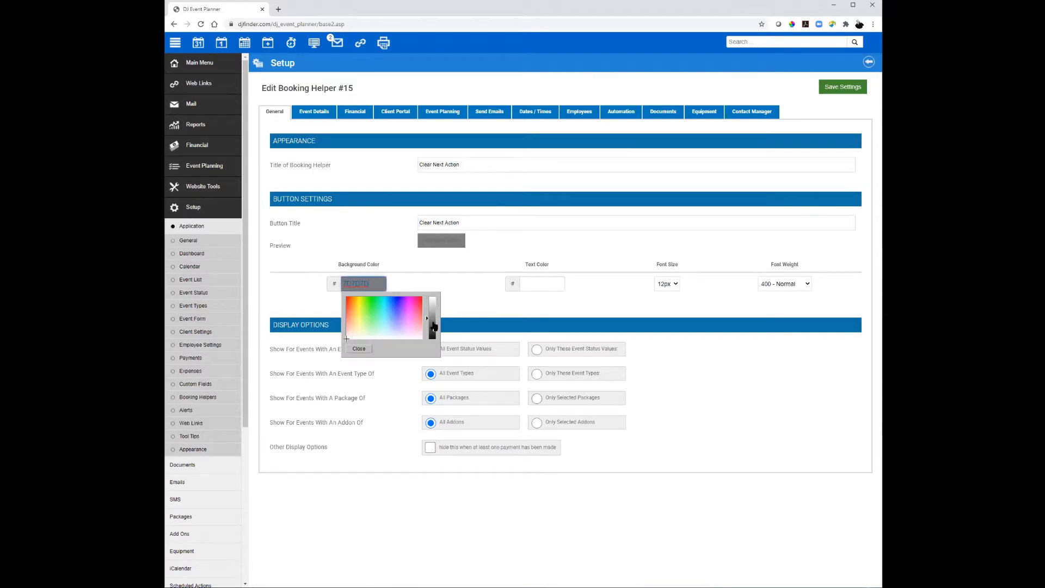
left_click(433, 325)
left_click(542, 283)
type("fefefe")
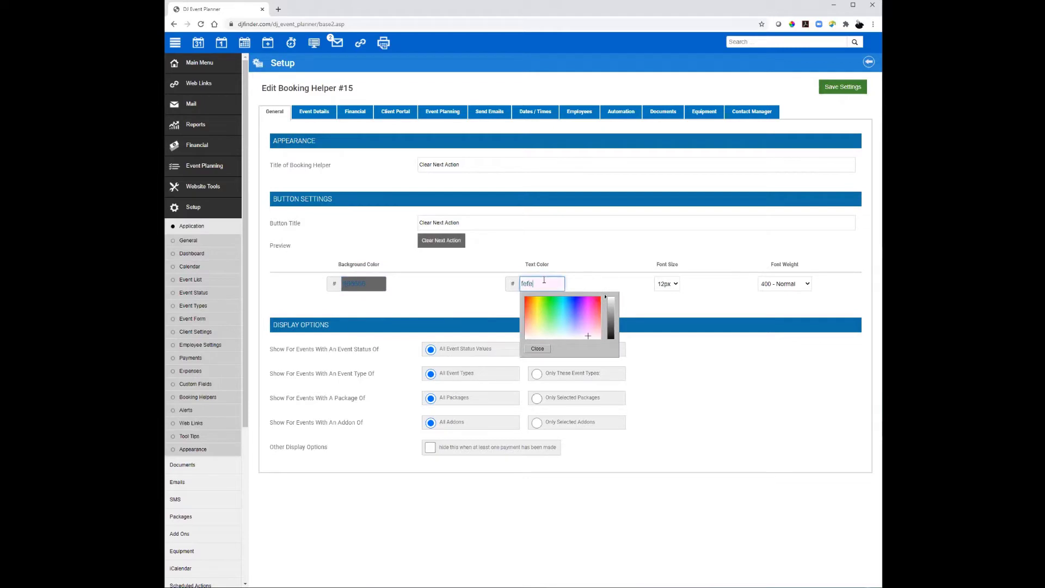
left_click(616, 249)
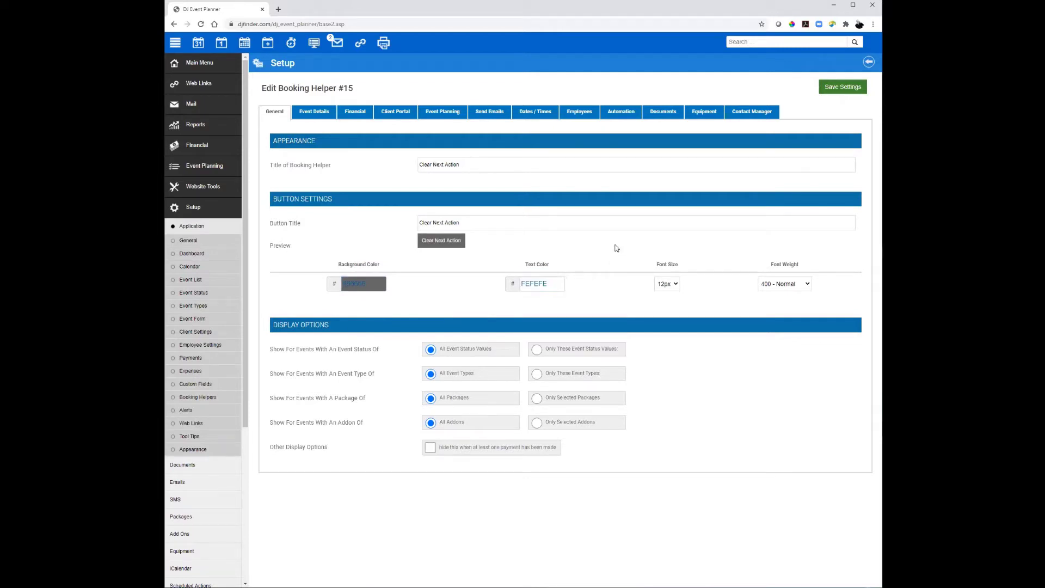
left_click(669, 282)
left_click(668, 324)
- Set the helper's next action to NULL and its next action date to Null (Clear Date), and save the helper
left_click(318, 113)
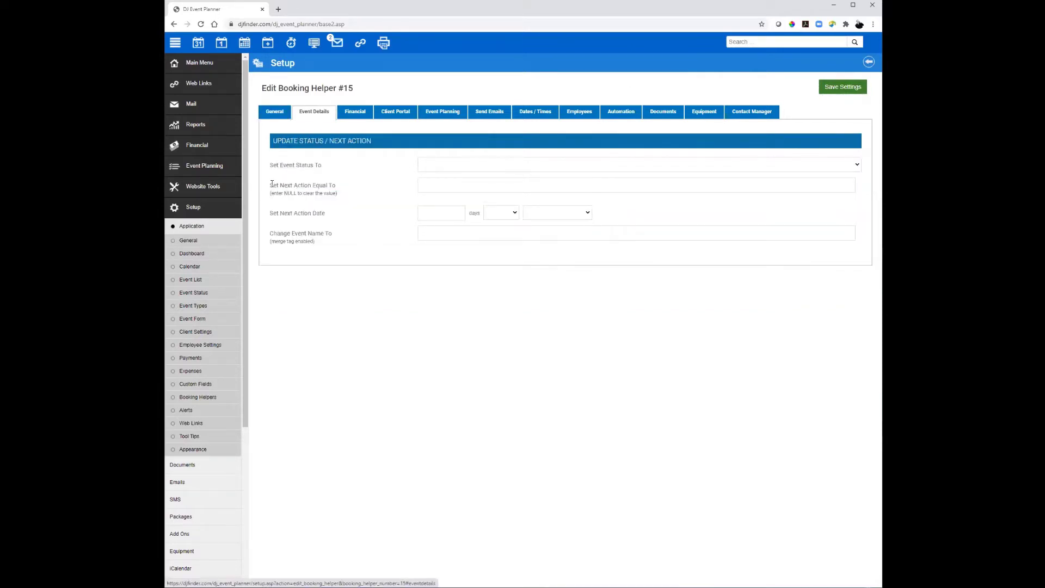
left_click(443, 187)
type("NULL")
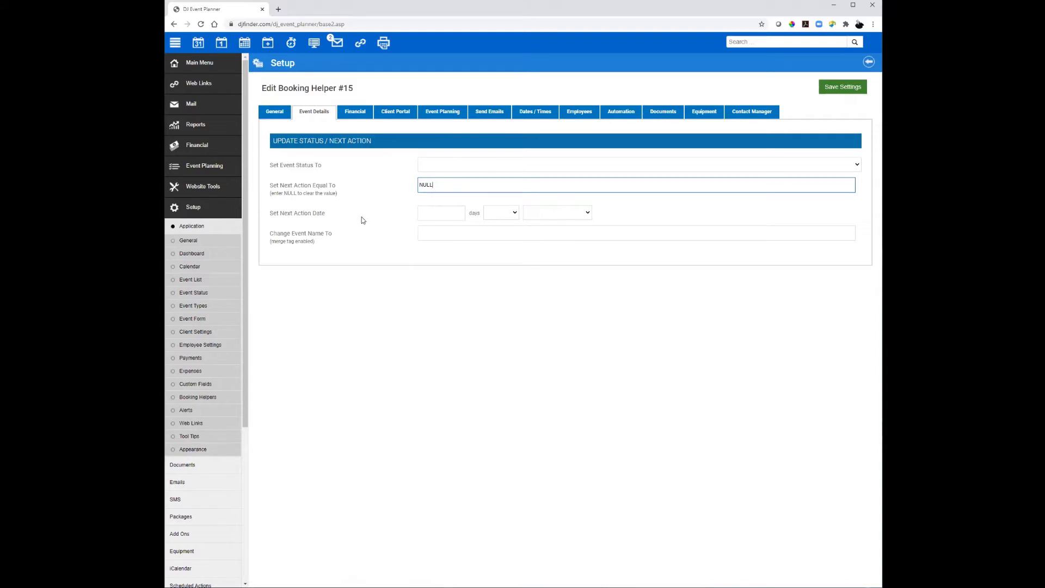
left_click(542, 213)
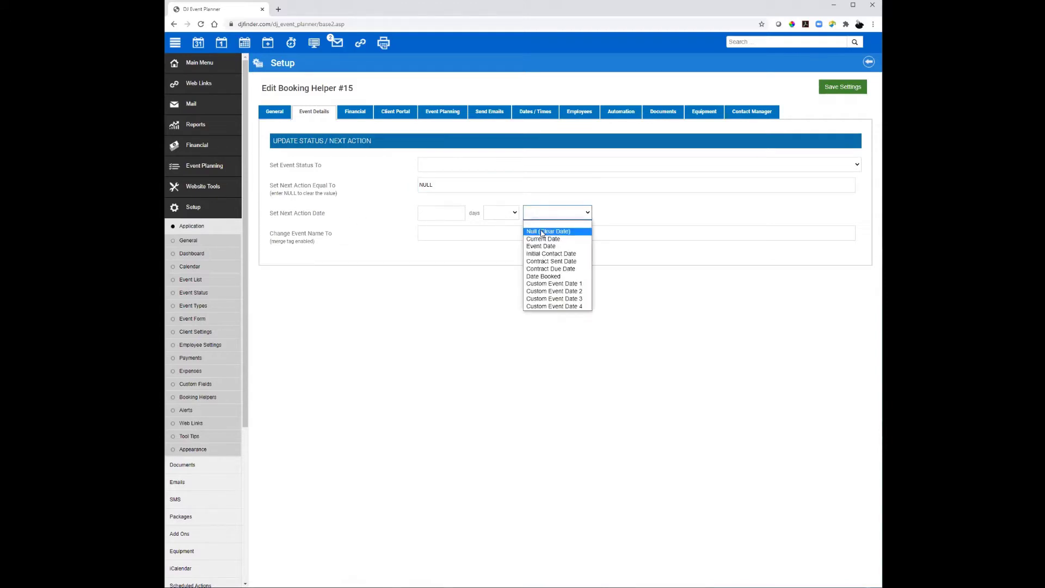
left_click(542, 232)
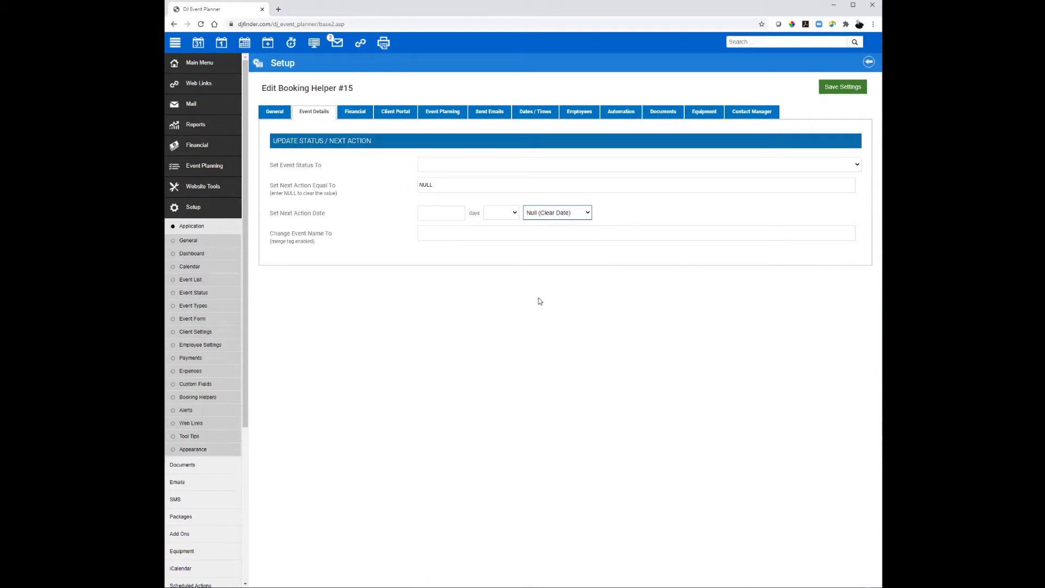
left_click(838, 87)
- Open the December 31, 2020 wedding event and set its next action to Return Call, dated September 17, 2020
left_click(193, 64)
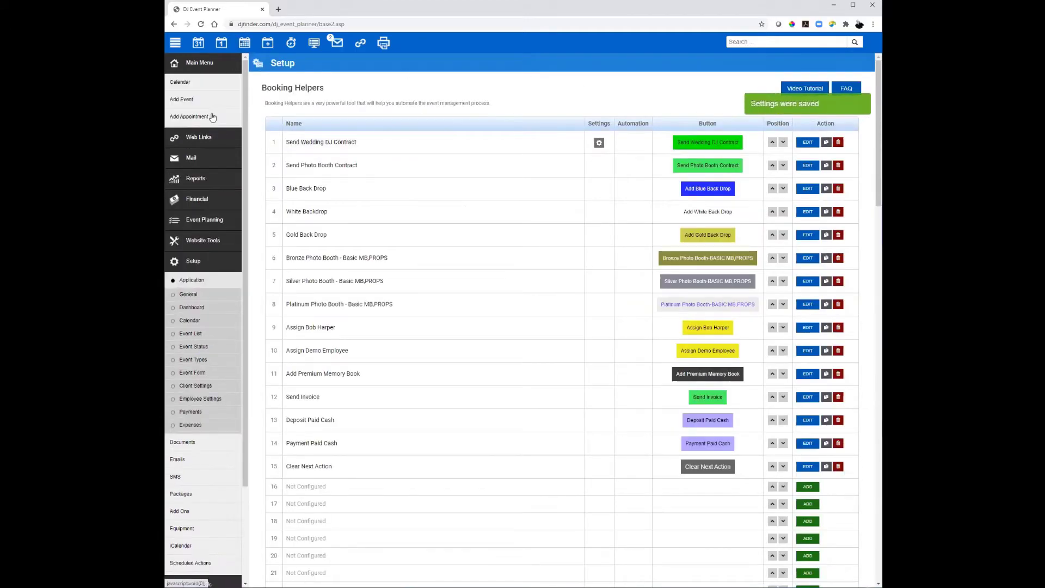
left_click(206, 136)
left_click(481, 139)
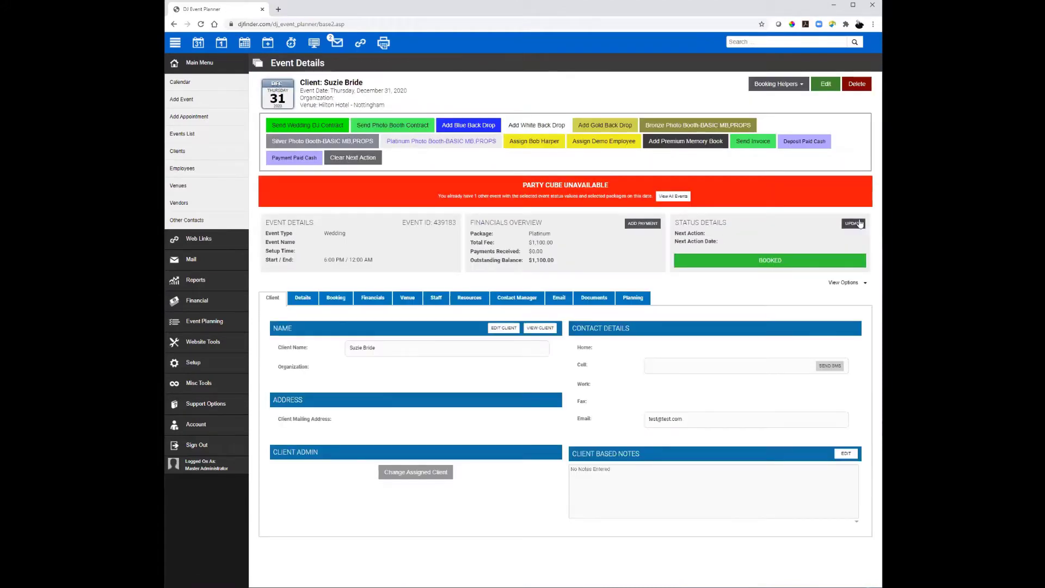
left_click(853, 224)
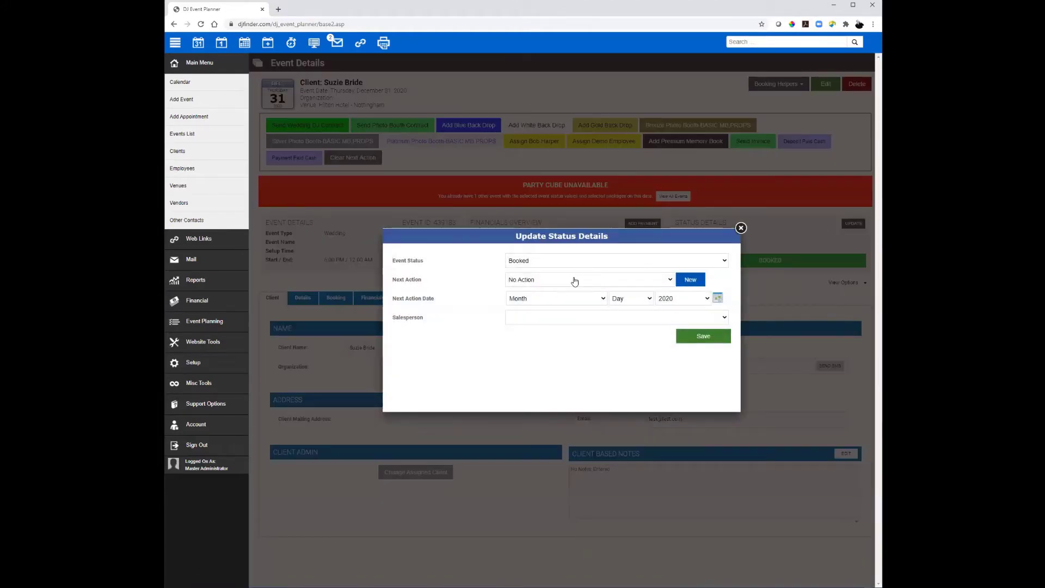
left_click(574, 281)
left_click(577, 303)
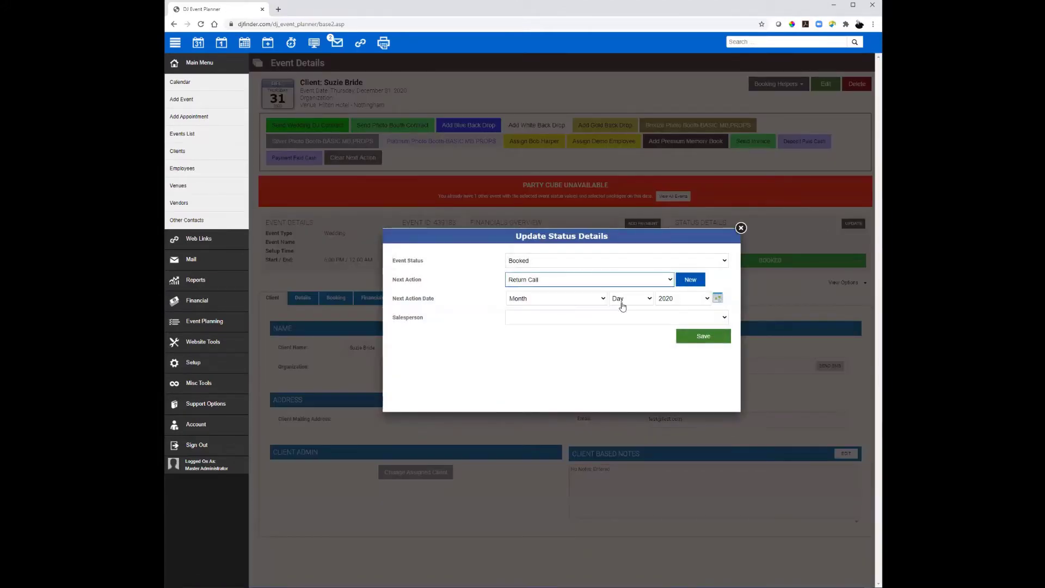
left_click(715, 298)
left_click(564, 357)
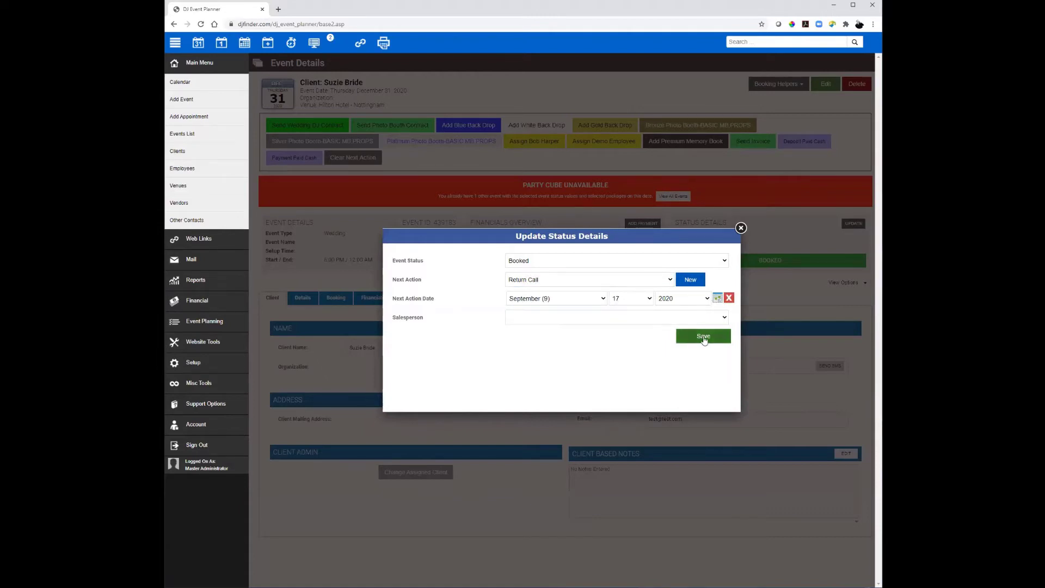
left_click(703, 336)
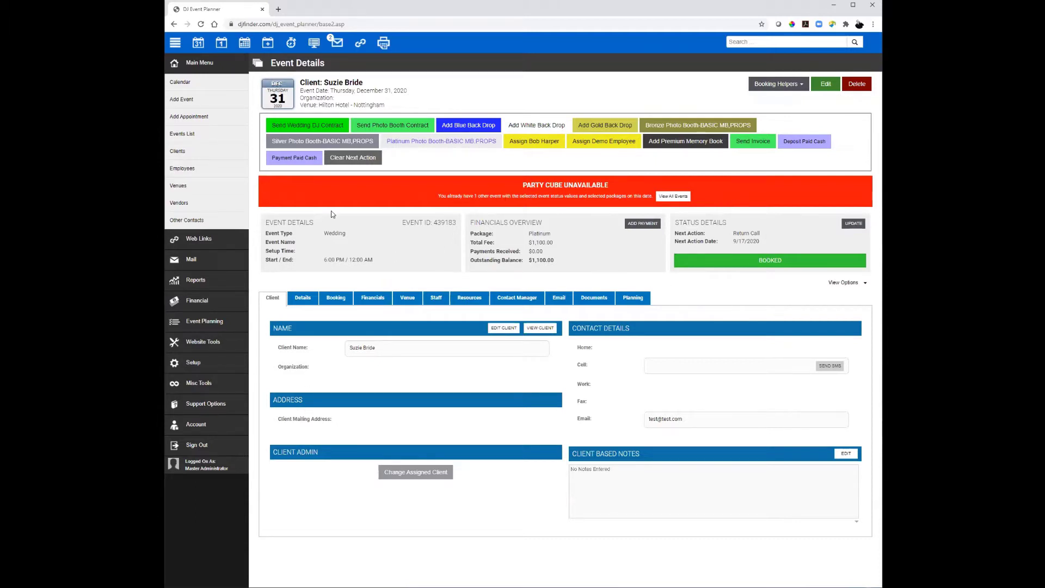
- Run the Clear Next Action helper on the event and check the next action choices in its status details
left_click(352, 158)
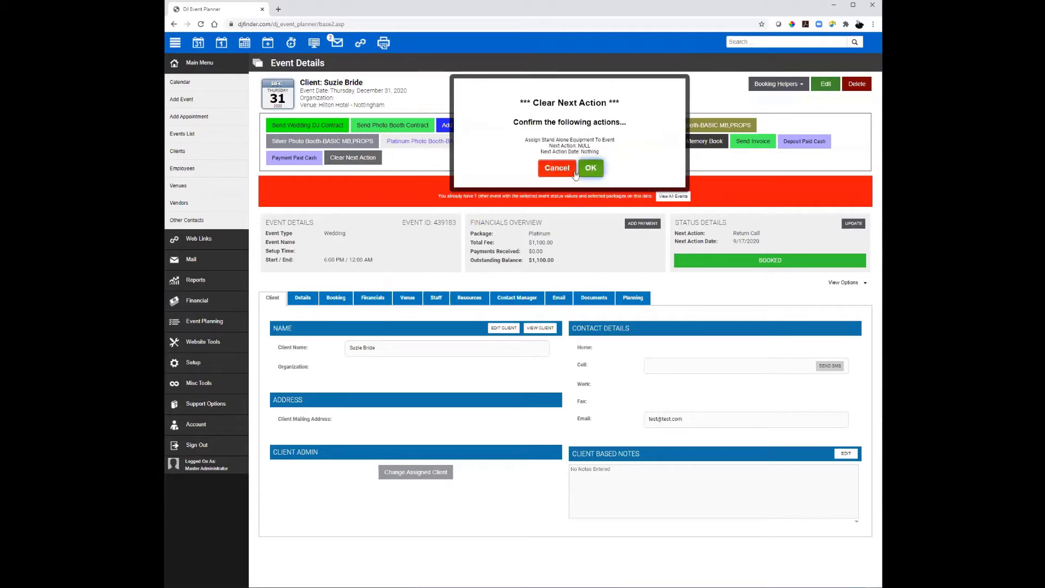
left_click(592, 168)
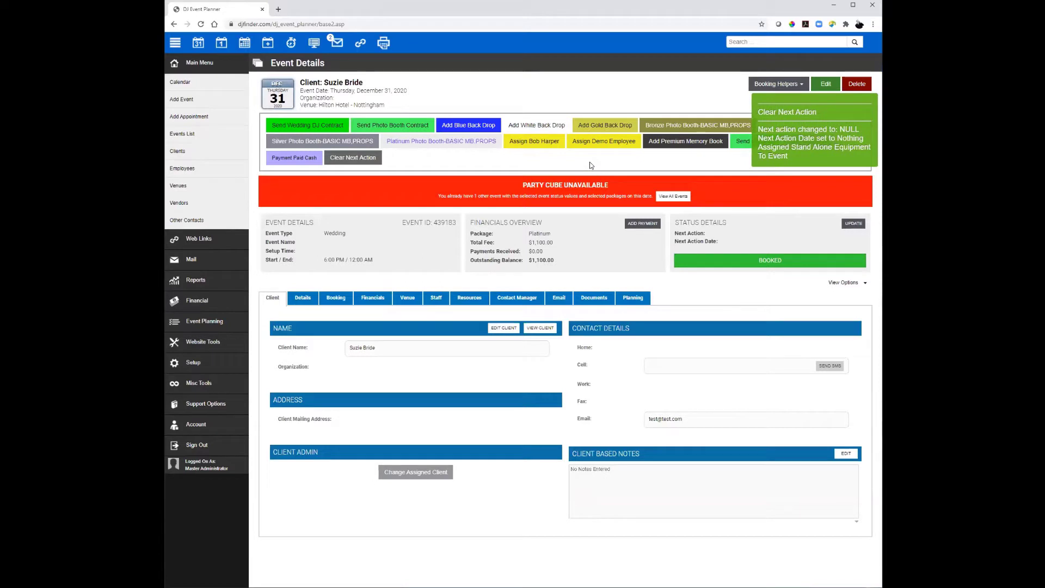
left_click(853, 224)
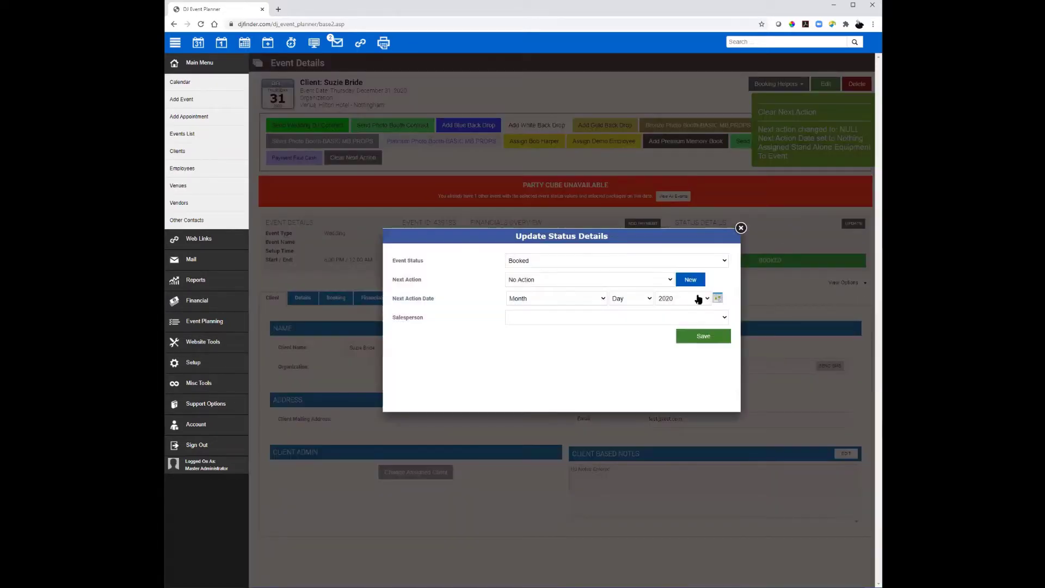
left_click(646, 280)
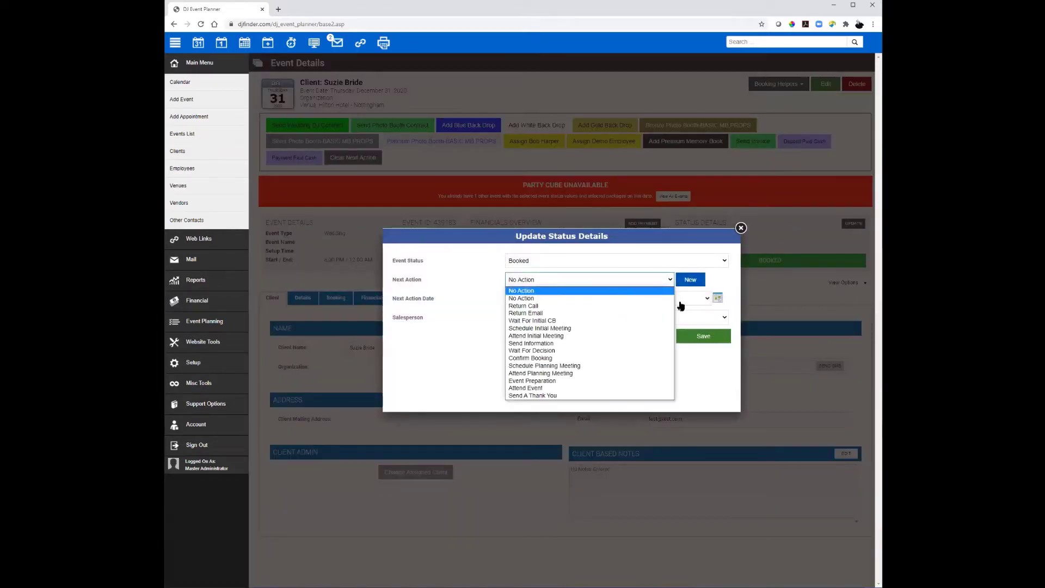
left_click(740, 228)
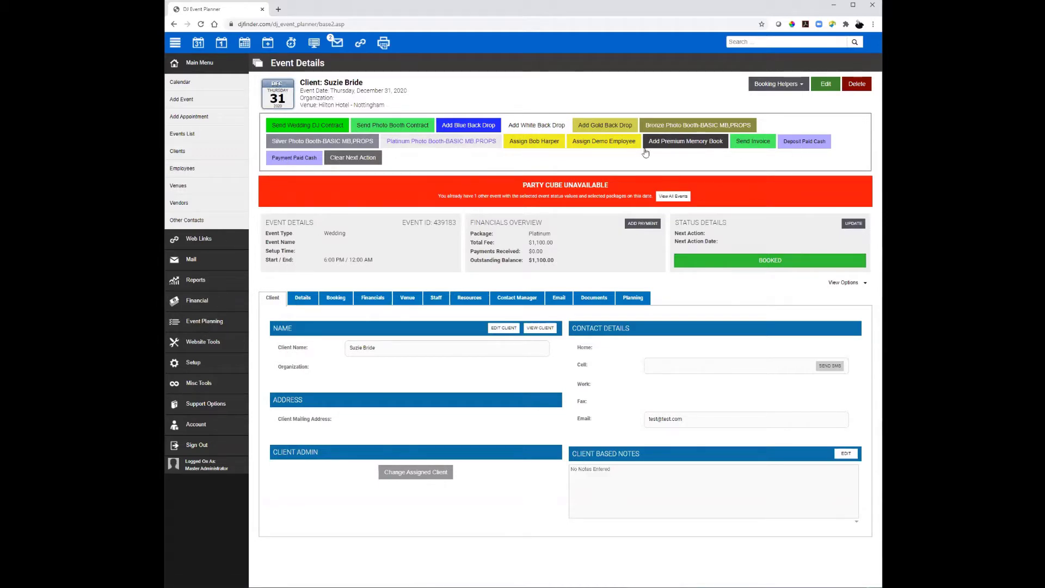
- Open the Deposit Paid Cash booking helper for editing and examine the event statuses it is shown for
left_click(190, 362)
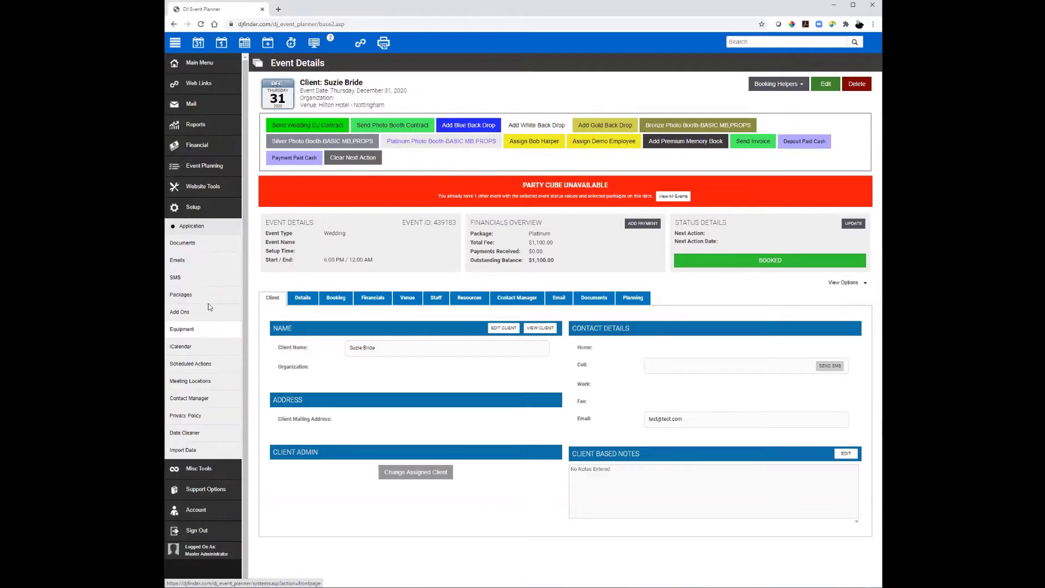
left_click(206, 231)
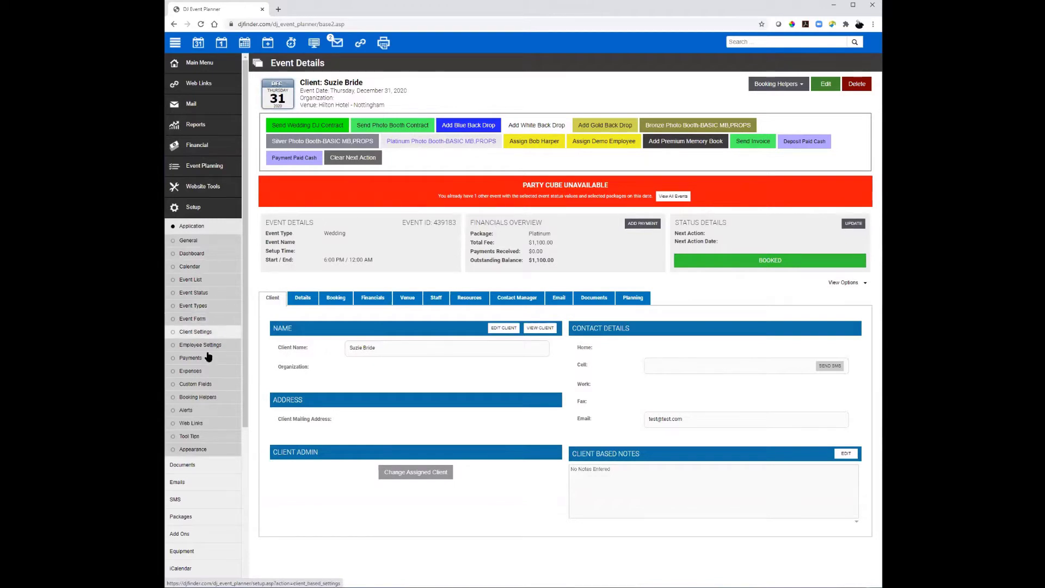
left_click(205, 398)
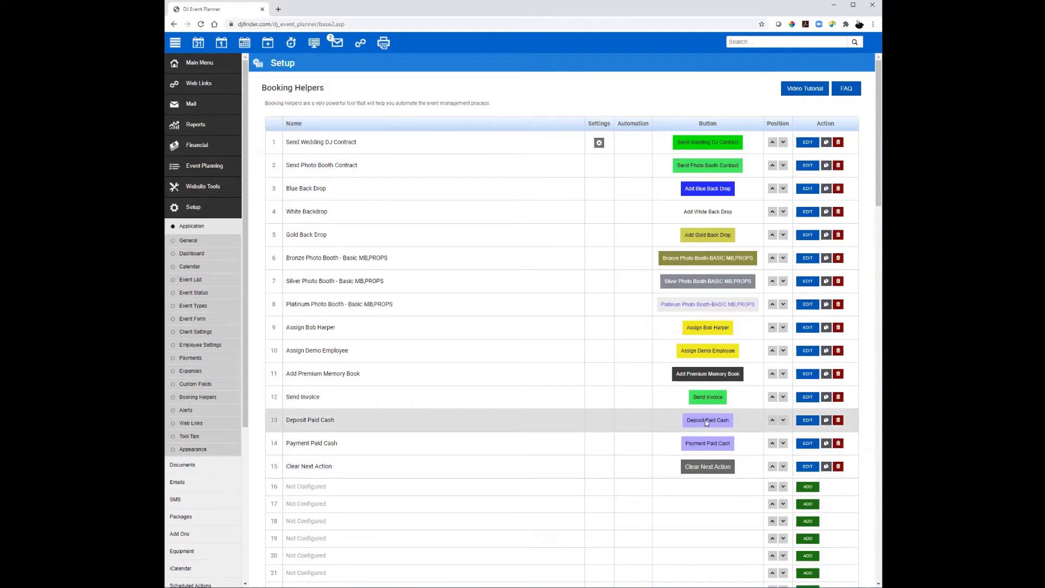
left_click(806, 421)
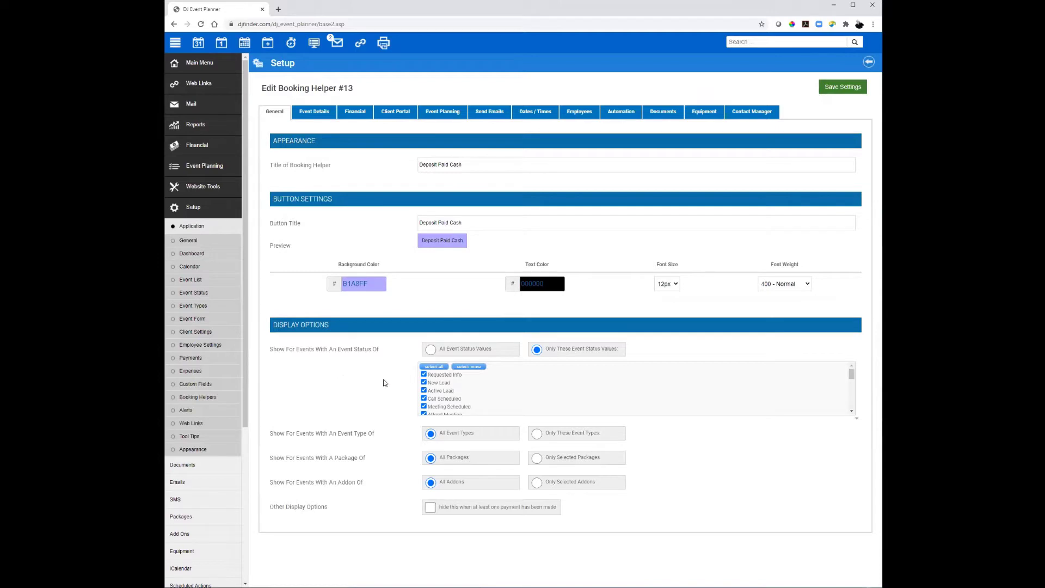
scroll(450, 386, "down", 5)
scroll(449, 384, "down", 3)
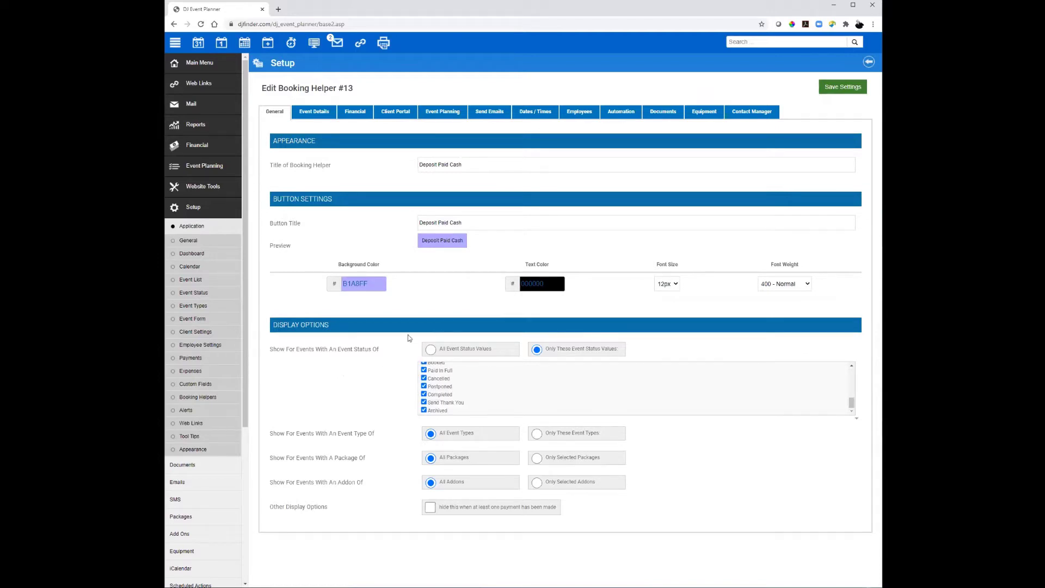
- Review the helper's payment options, keeping Retainer Fee by Cash with the prompt for details off, and save the settings
left_click(359, 113)
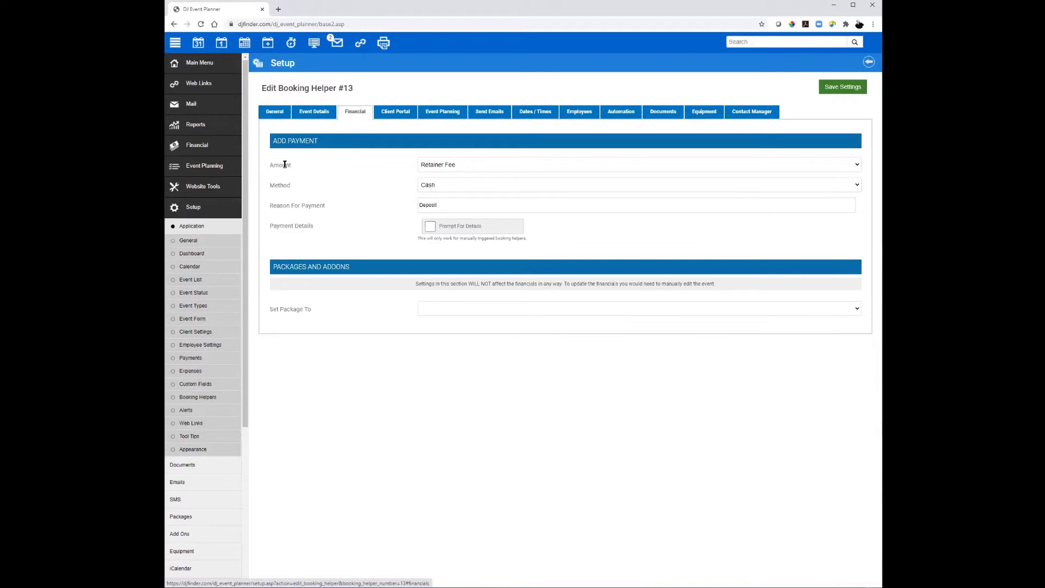
left_click(455, 164)
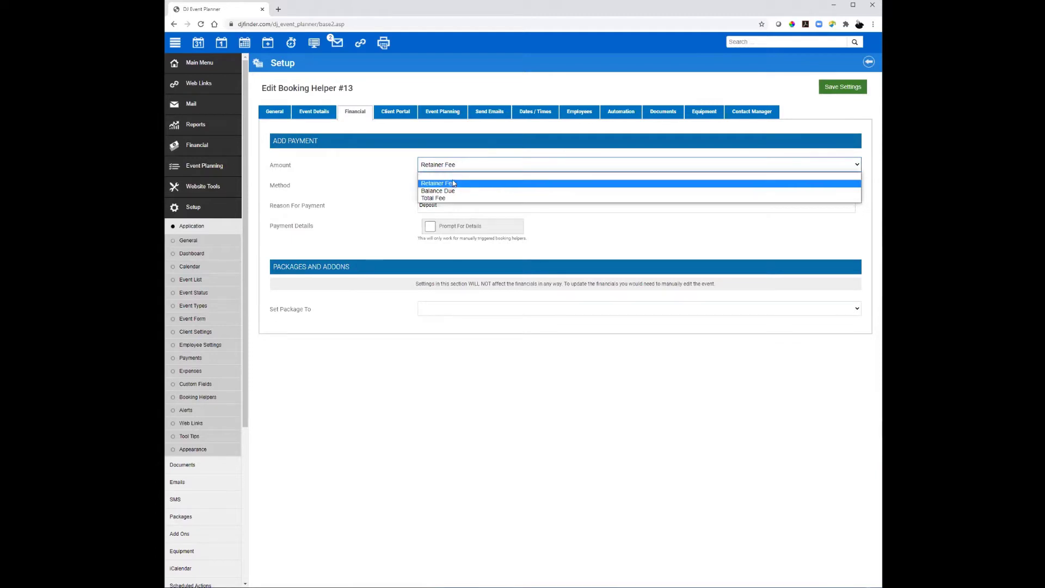
left_click(453, 183)
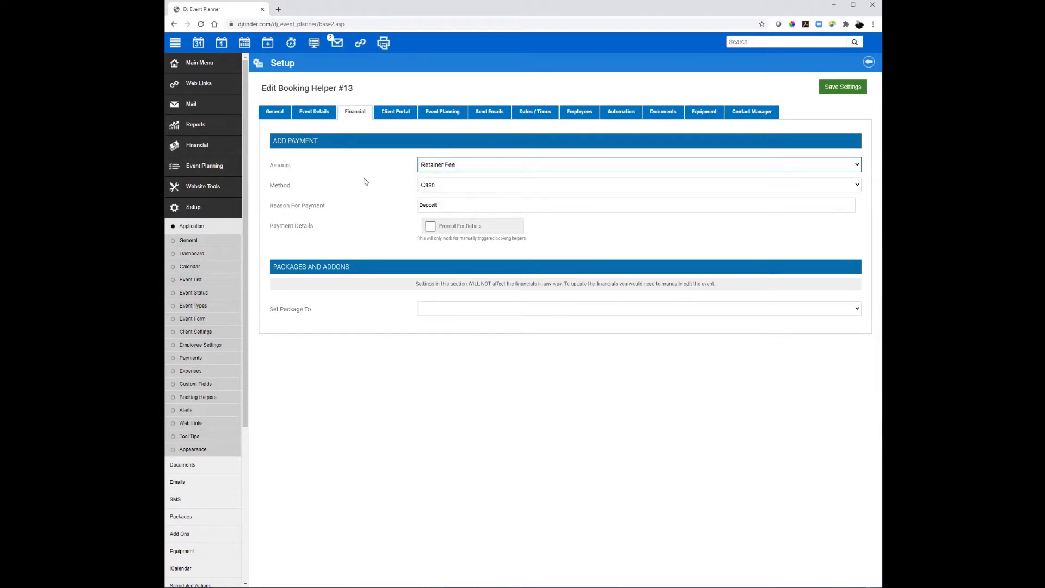
left_click(452, 186)
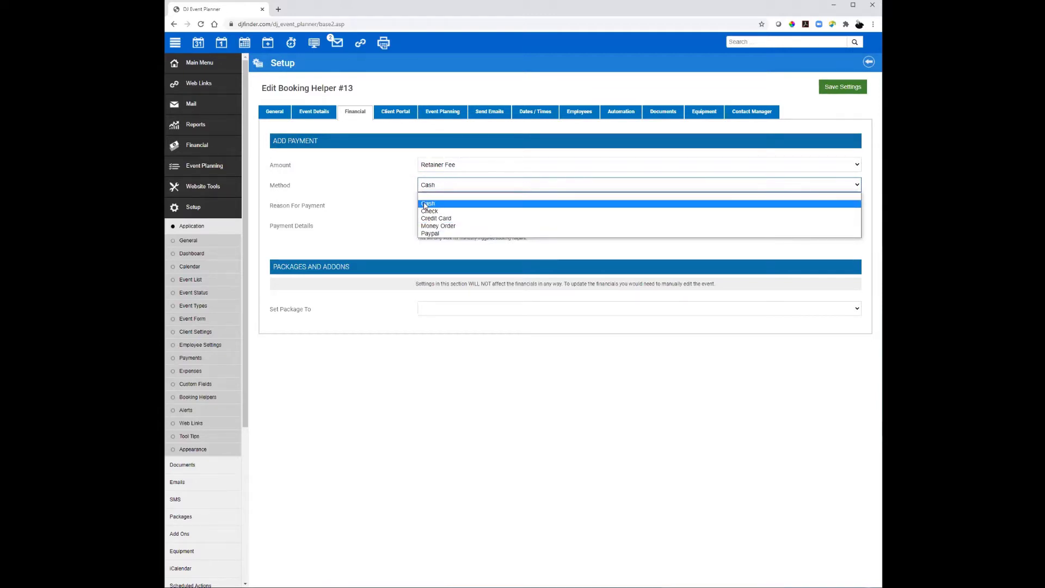
left_click(400, 183)
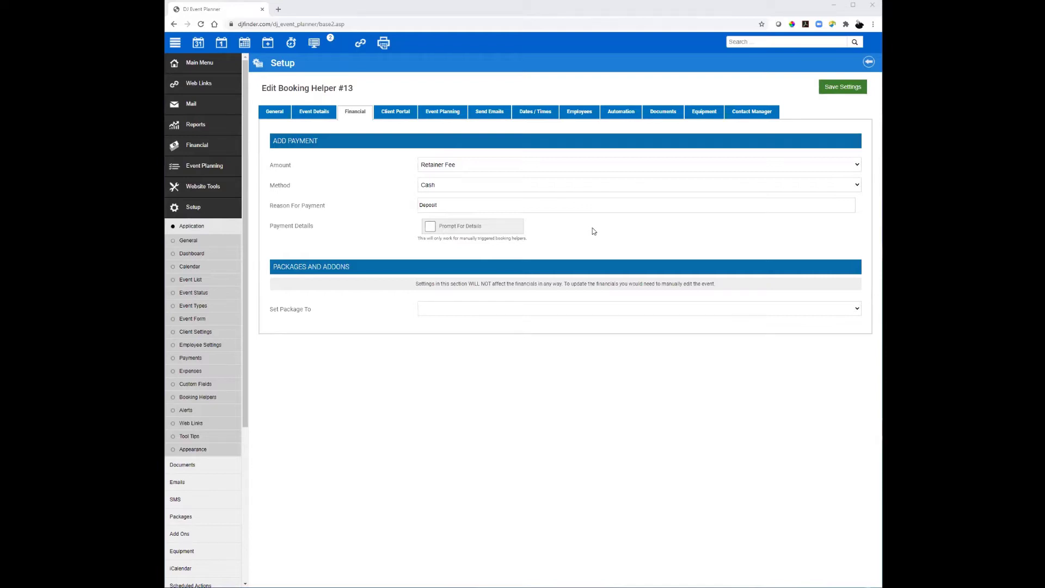
left_click(431, 227)
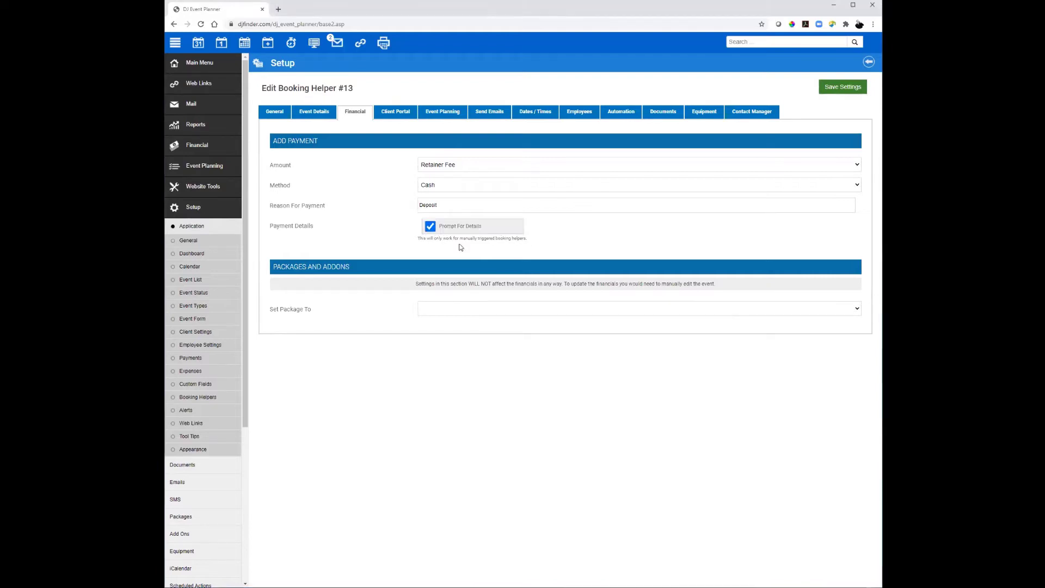
left_click(433, 227)
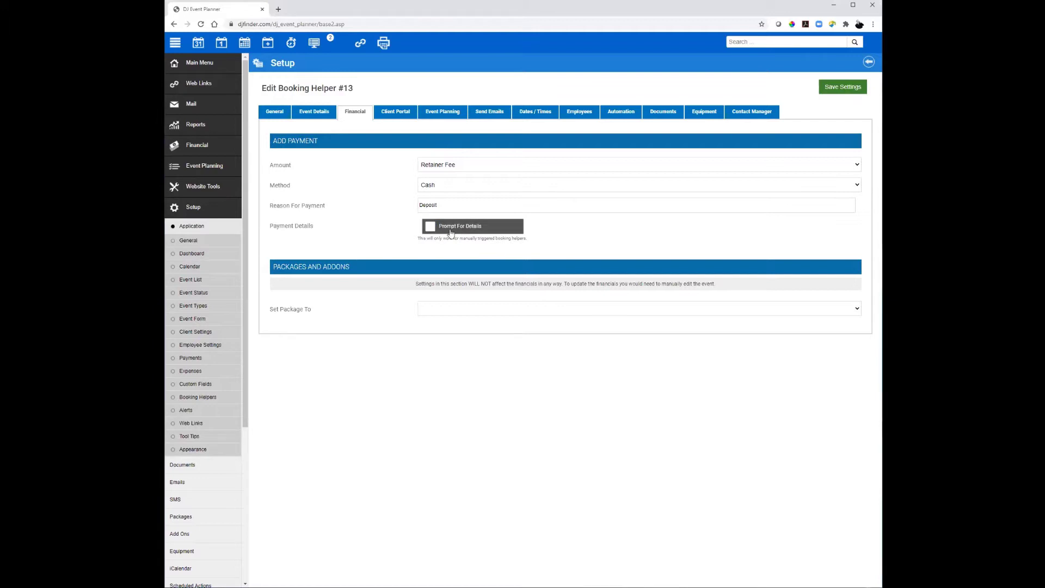
left_click(837, 92)
- Open the December 31, 2020 wedding event again and examine its financials, including the fee summary, deposit and balance due
left_click(185, 62)
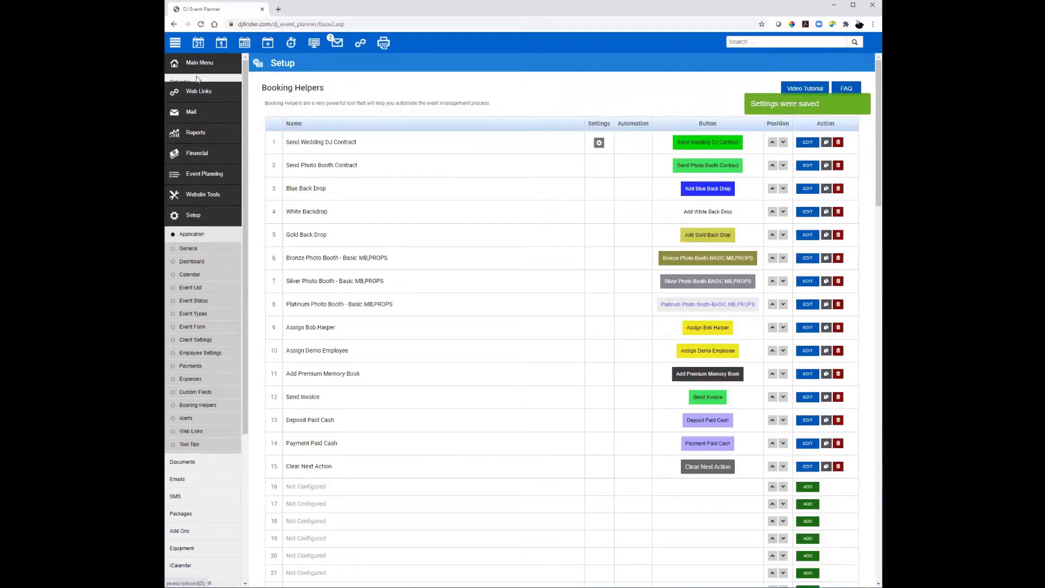
left_click(189, 133)
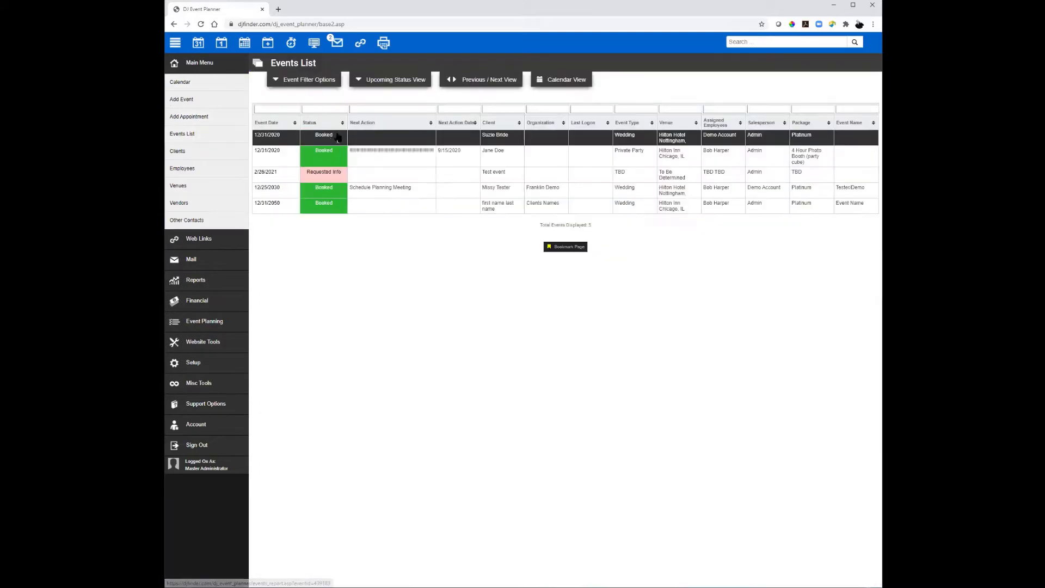
left_click(414, 191)
left_click(378, 305)
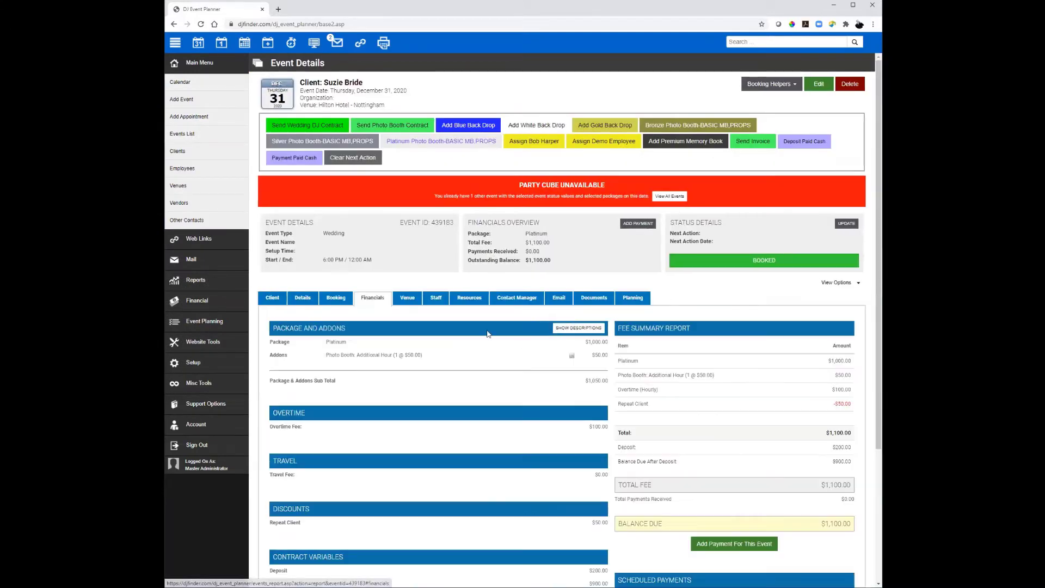
scroll(833, 396, "down", 2)
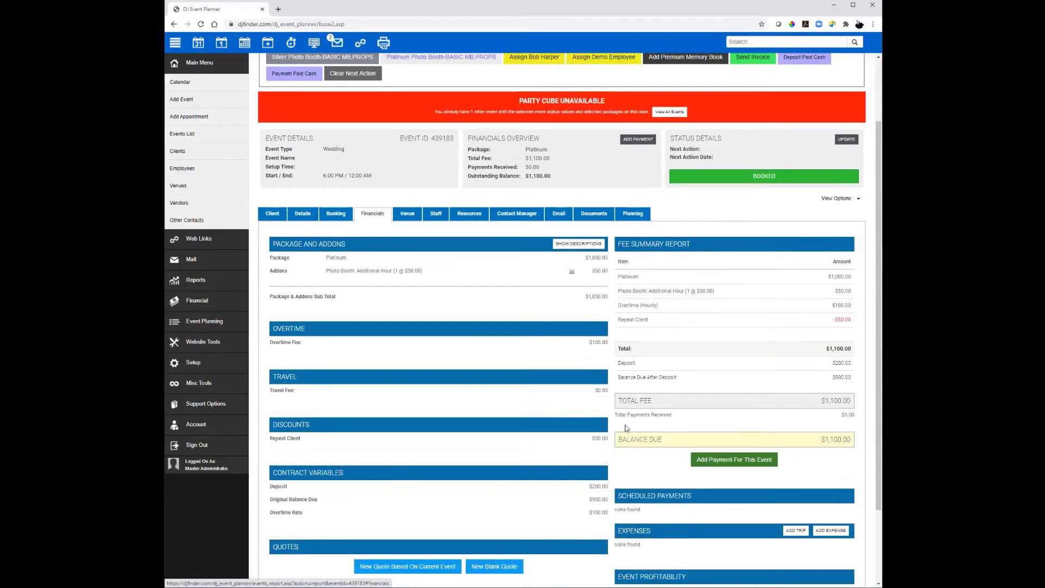
scroll(675, 437, "down", 2)
scroll(667, 439, "up", 2)
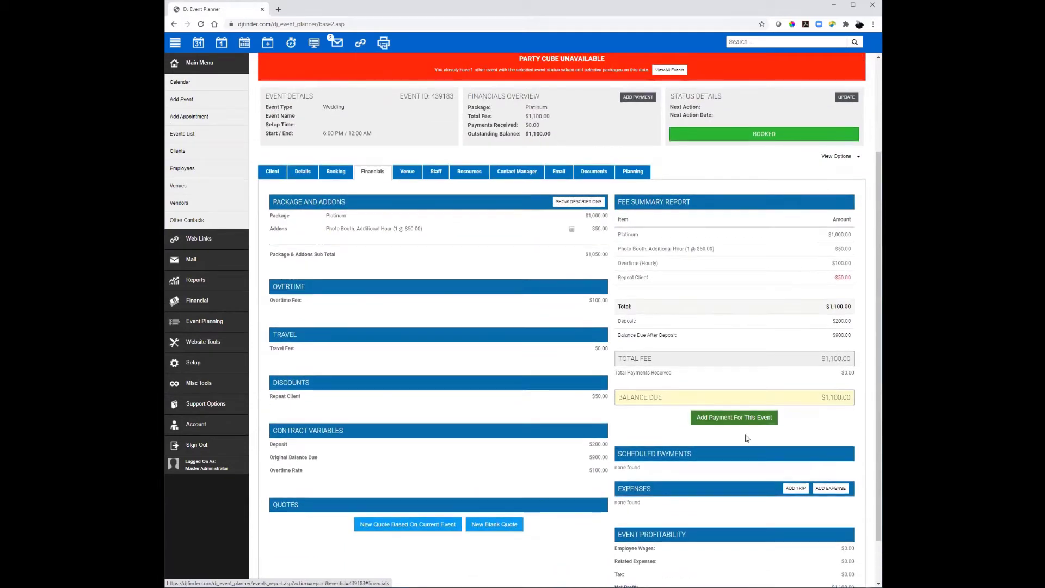
scroll(468, 173, "up", 3)
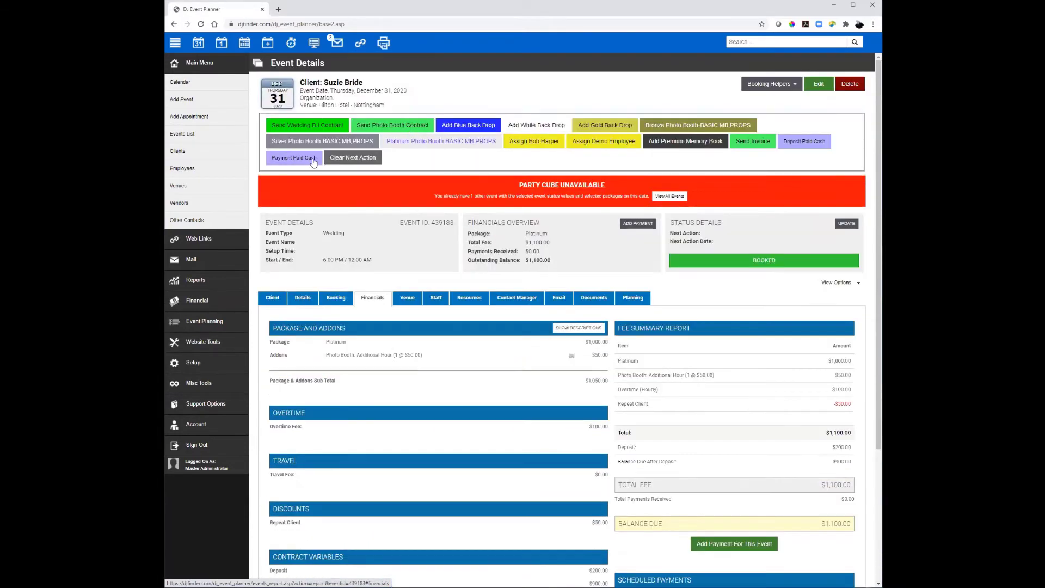
- Run the Deposit Paid Cash helper on the event, review its listed actions and confirm them
left_click(809, 143)
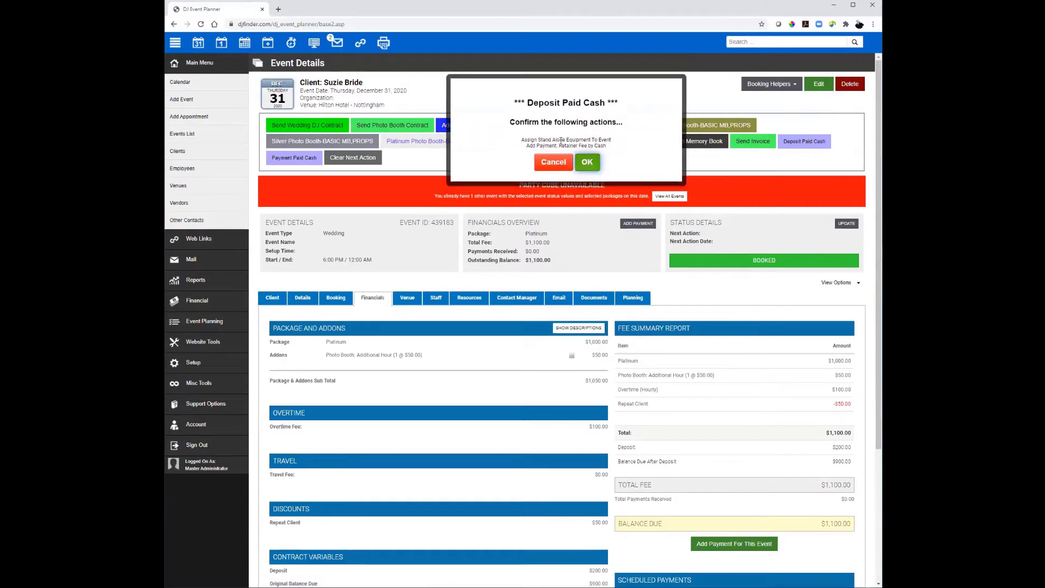
left_click_drag(576, 140, 521, 140)
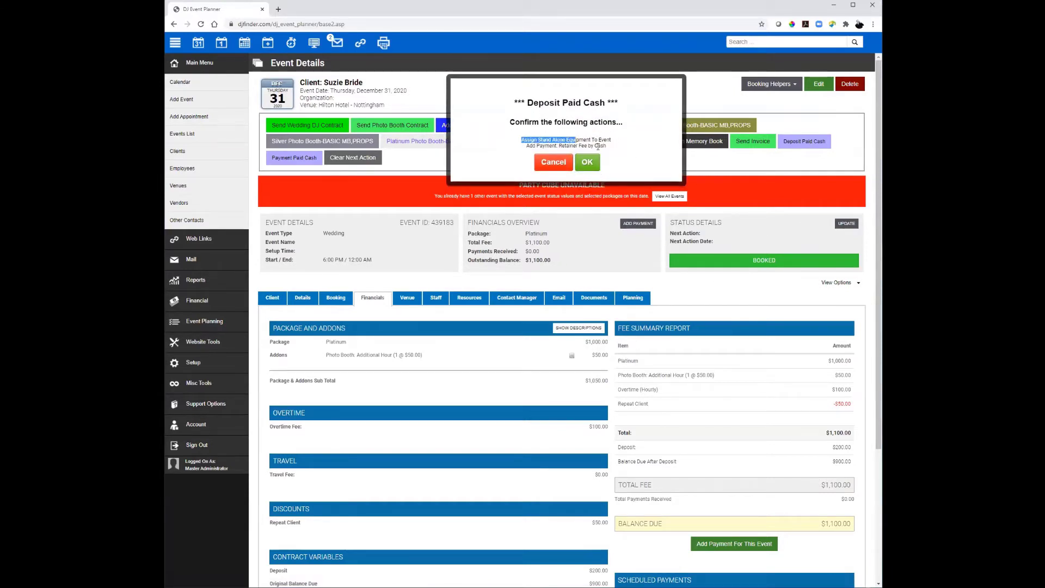
left_click(645, 138)
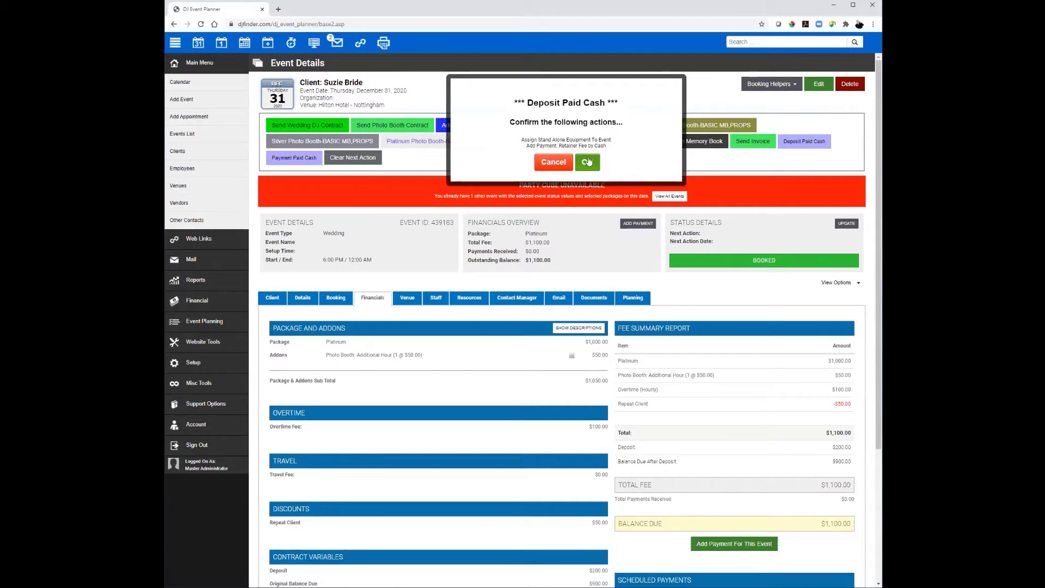
left_click(593, 162)
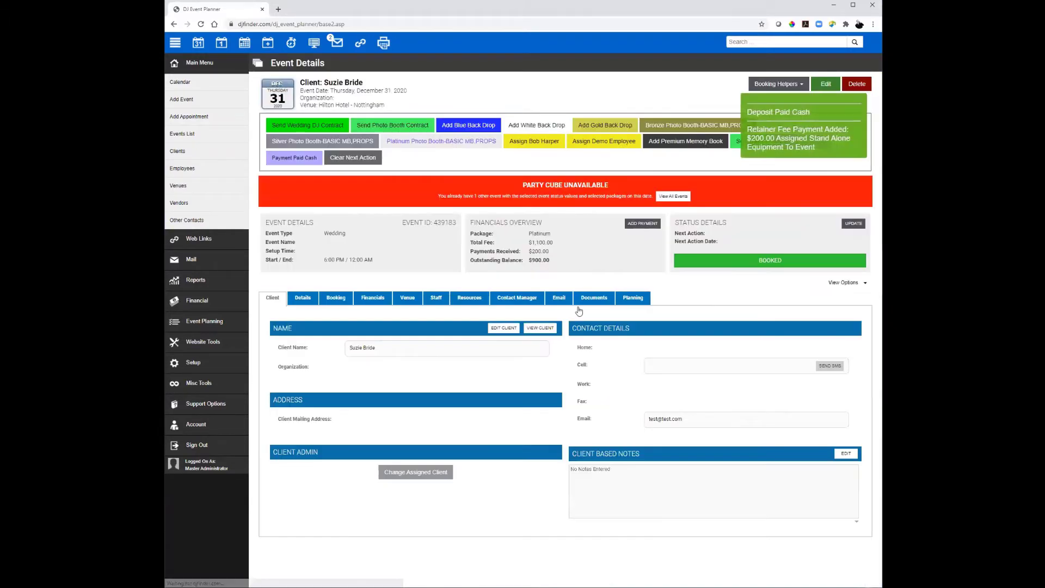
- Examine the event's financials for the recorded deposit payment, total payments received and balance due
left_click(372, 297)
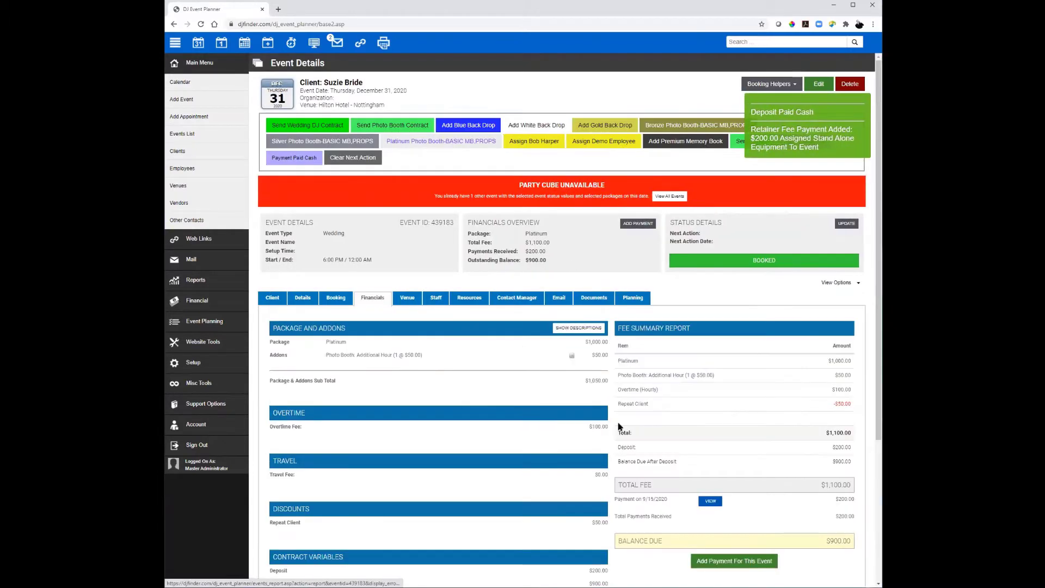
scroll(716, 429, "down", 3)
scroll(716, 428, "down", 3)
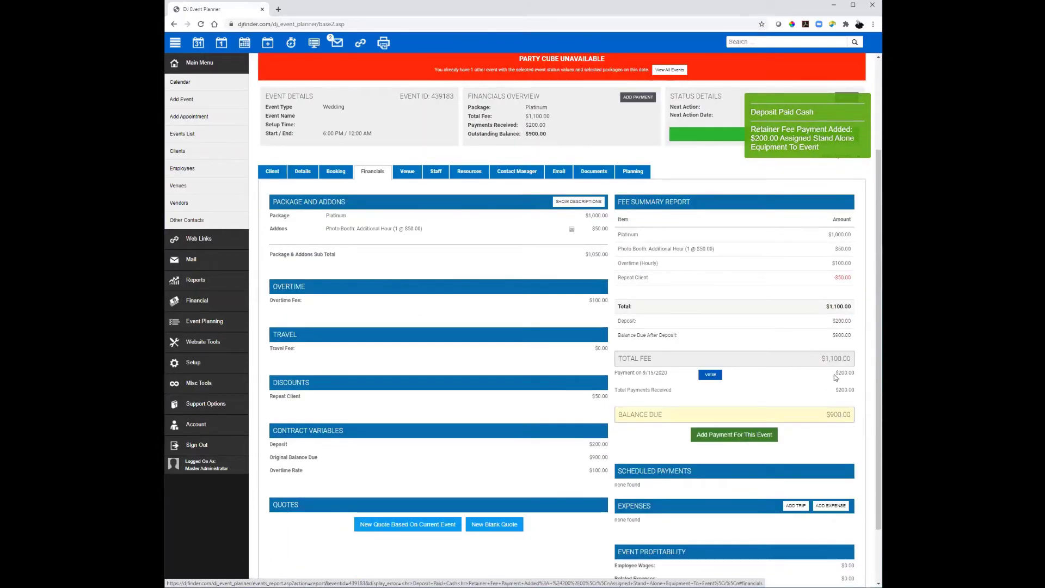
left_click_drag(836, 374, 857, 375)
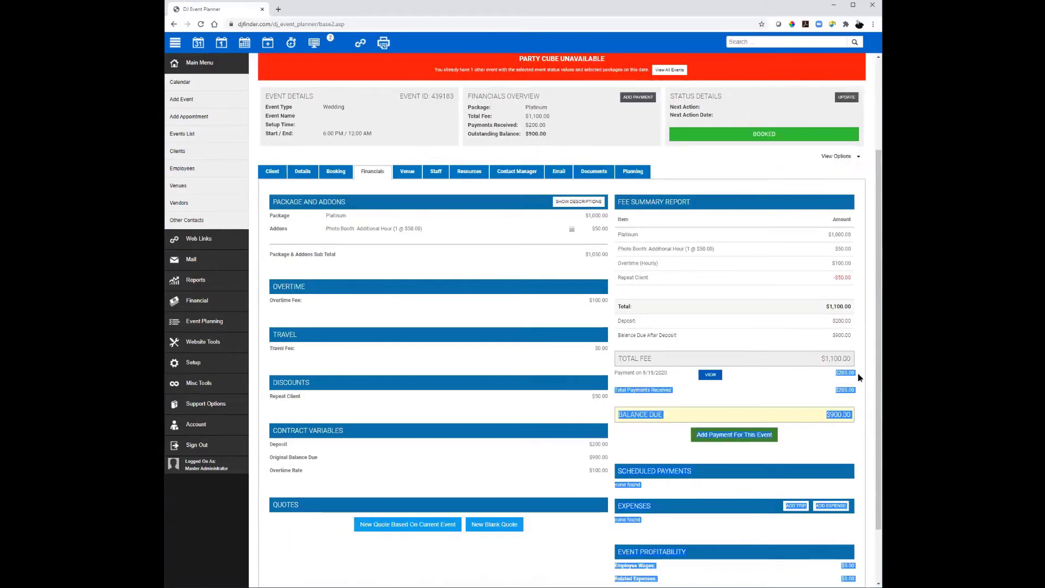
left_click(818, 373)
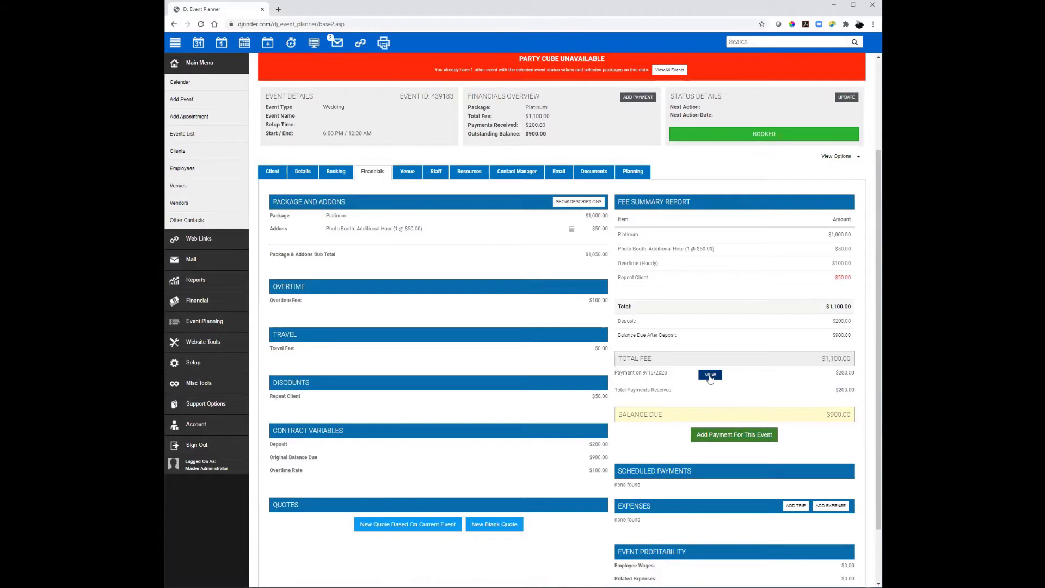
left_click_drag(727, 374, 755, 373)
left_click(754, 373)
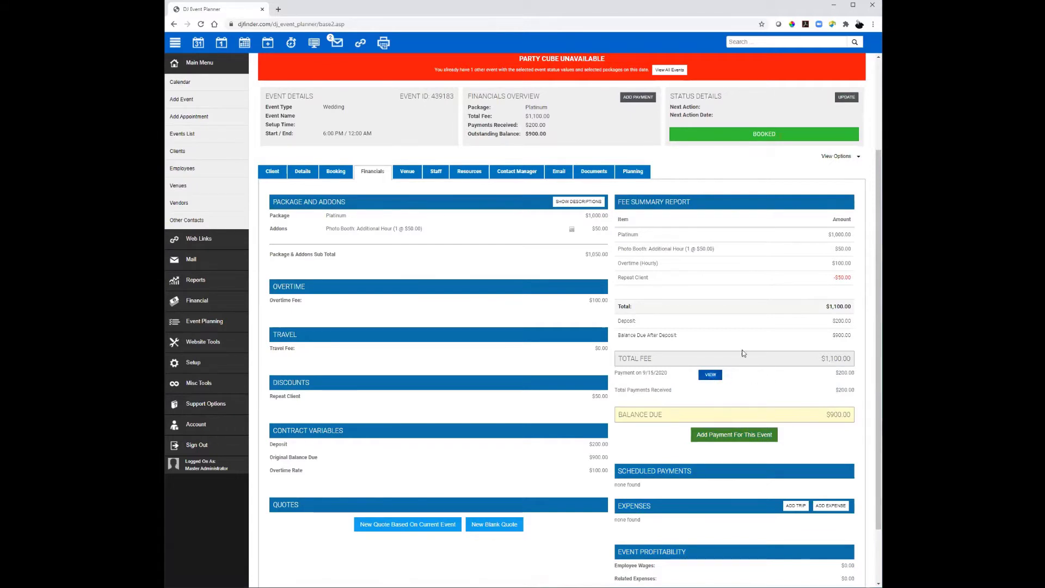
- Open the Deposit Paid Cash booking helper in the application setup and clear its White Back Drop equipment quantity
left_click(196, 362)
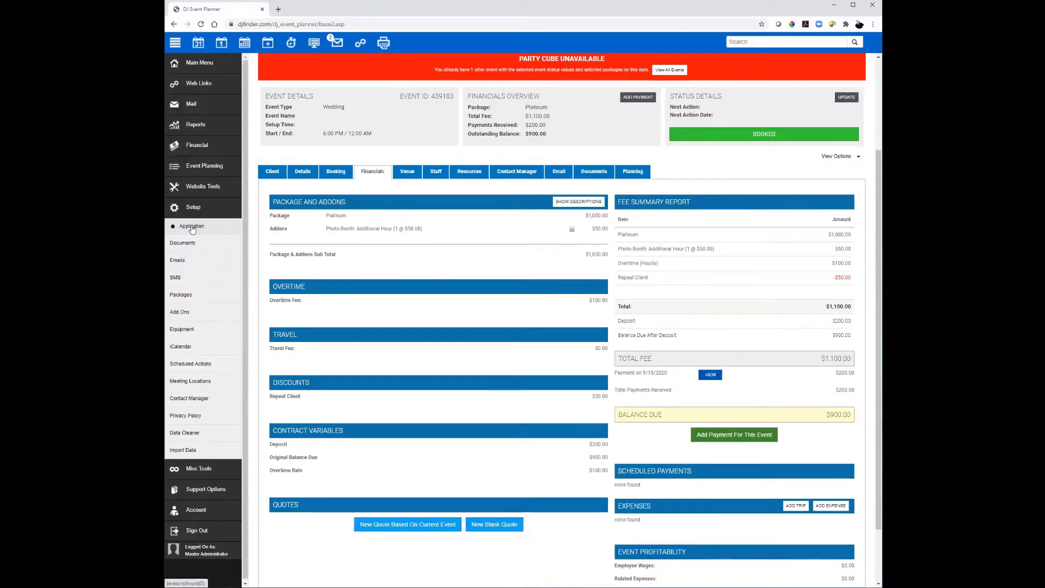
left_click(191, 226)
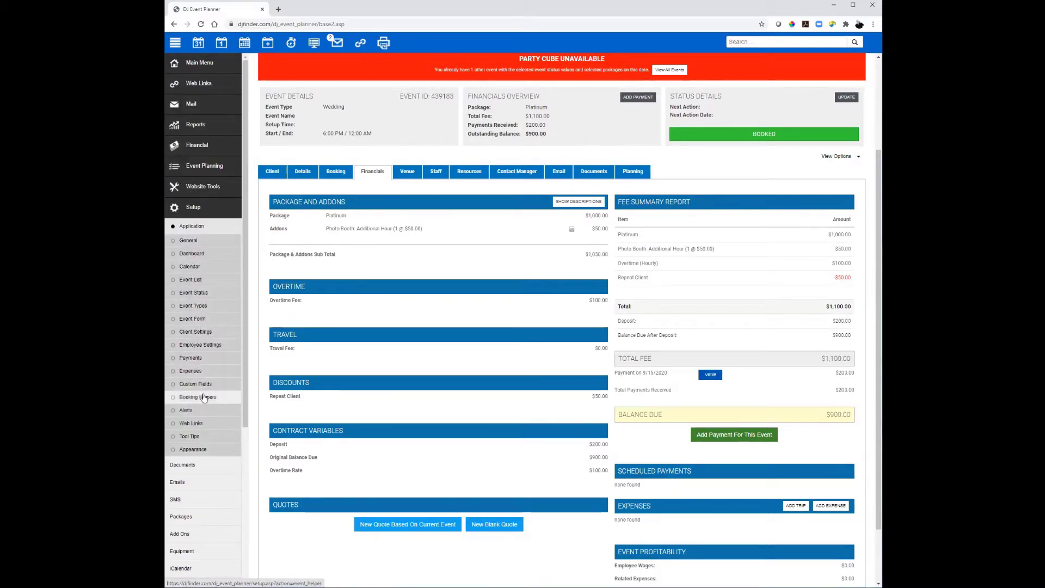
left_click(198, 397)
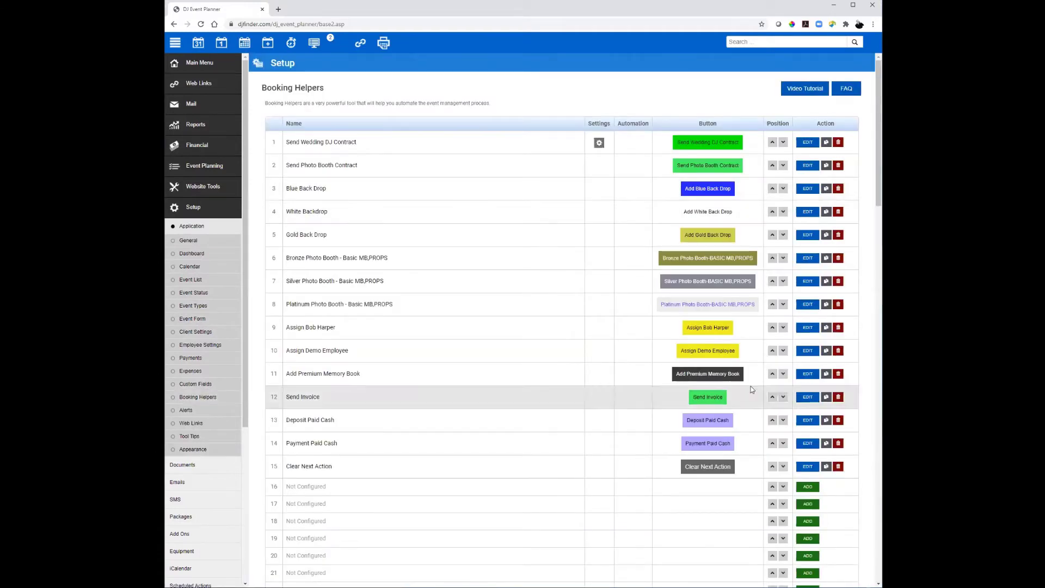
left_click(809, 420)
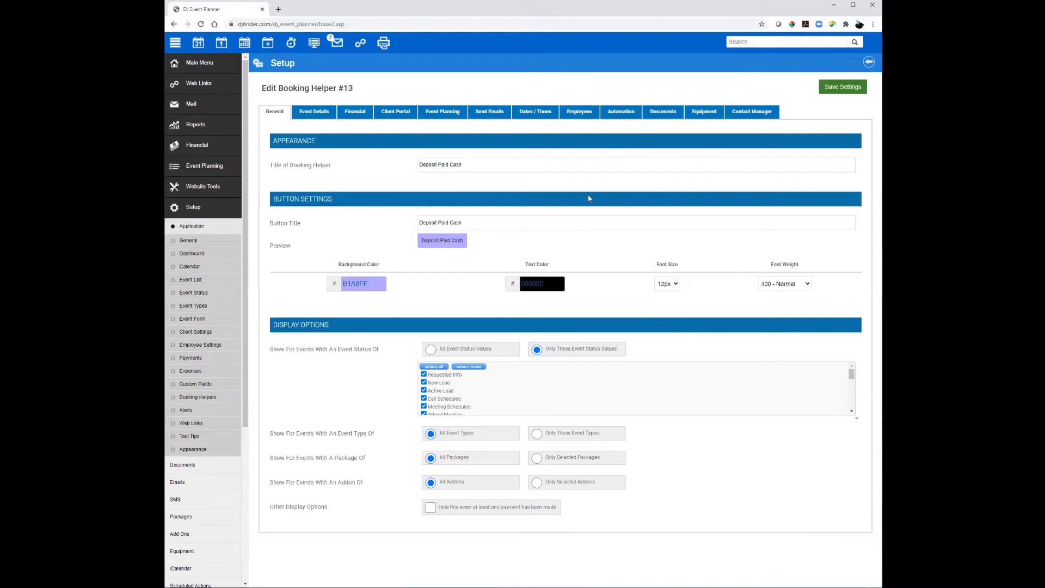
left_click(704, 112)
scroll(687, 211, "down", 2)
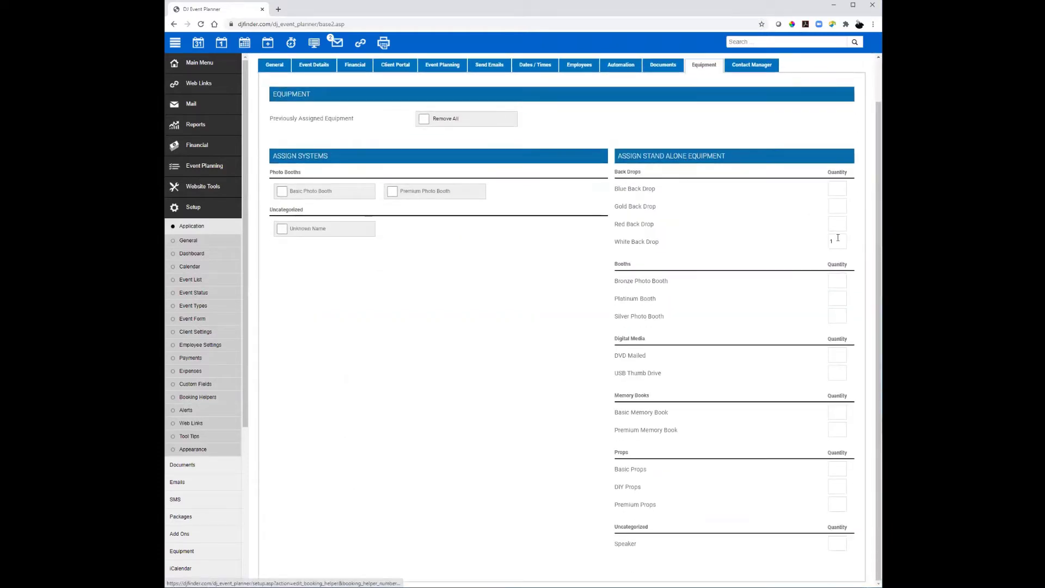
left_click_drag(836, 240, 817, 237)
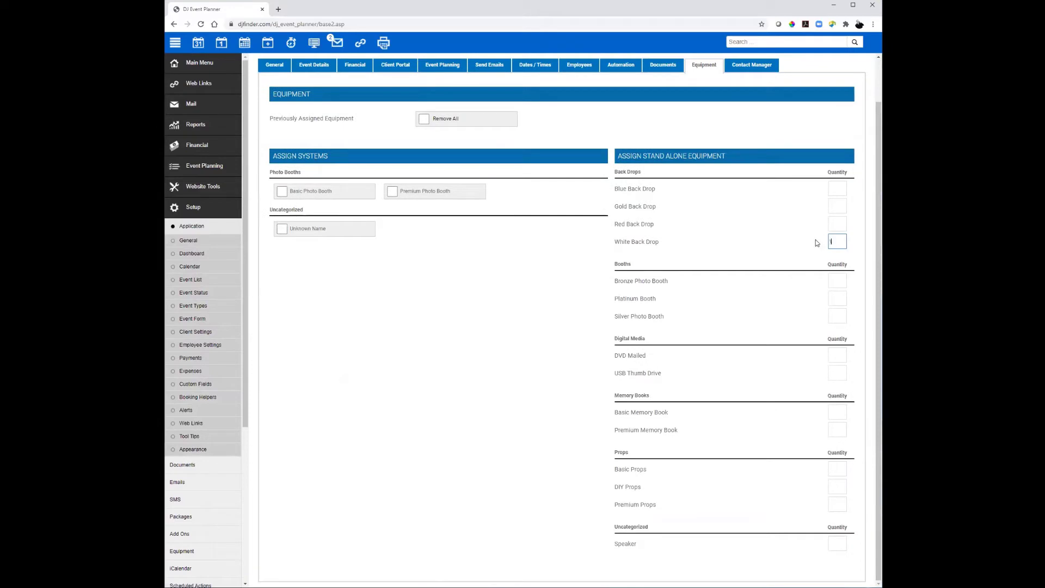
- Have the Deposit Paid Cash helper send the Invoice email to the client, and save the settings
left_click(492, 66)
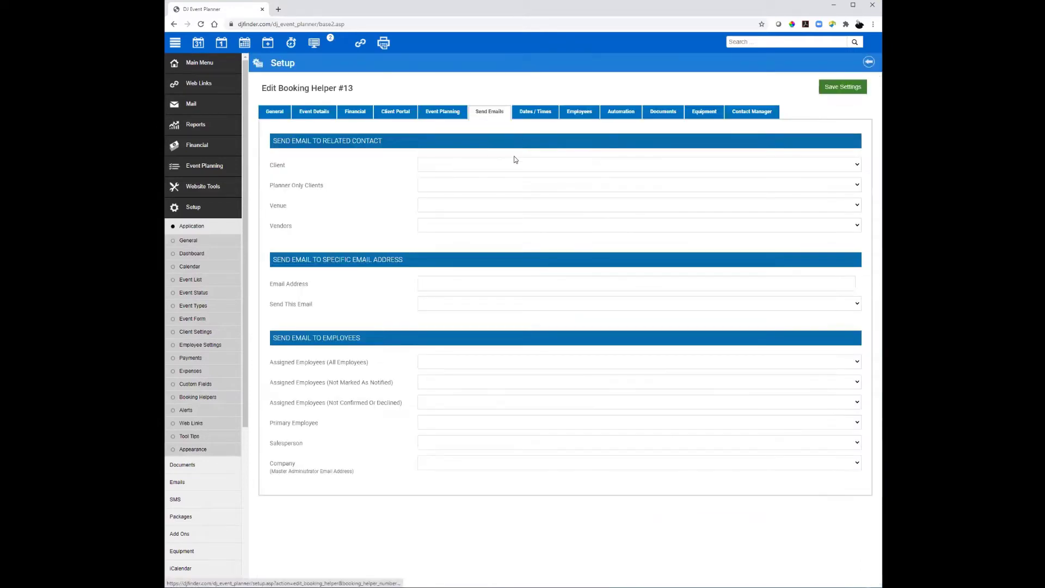
left_click(455, 165)
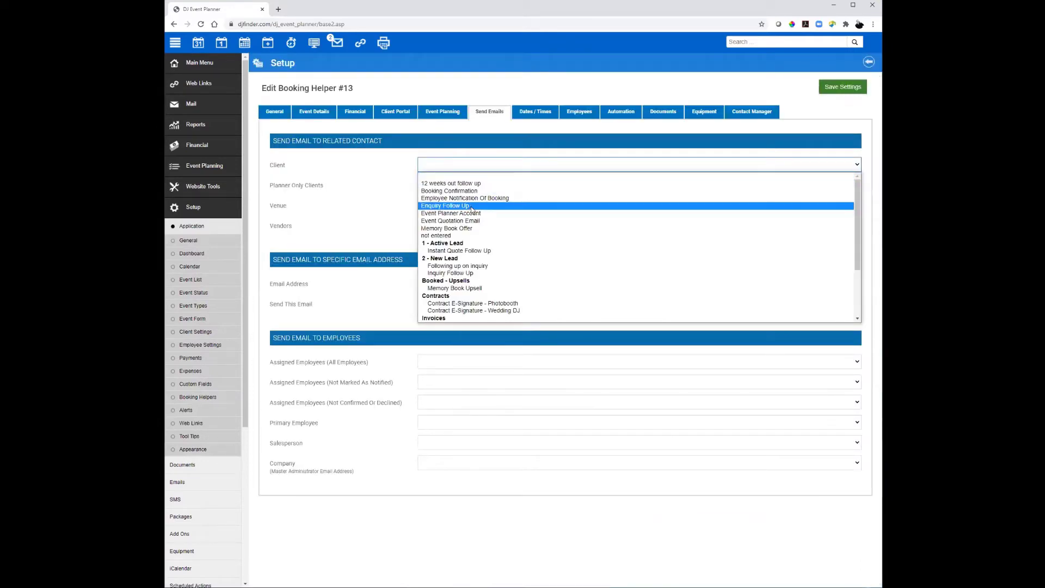
scroll(471, 210, "down", 3)
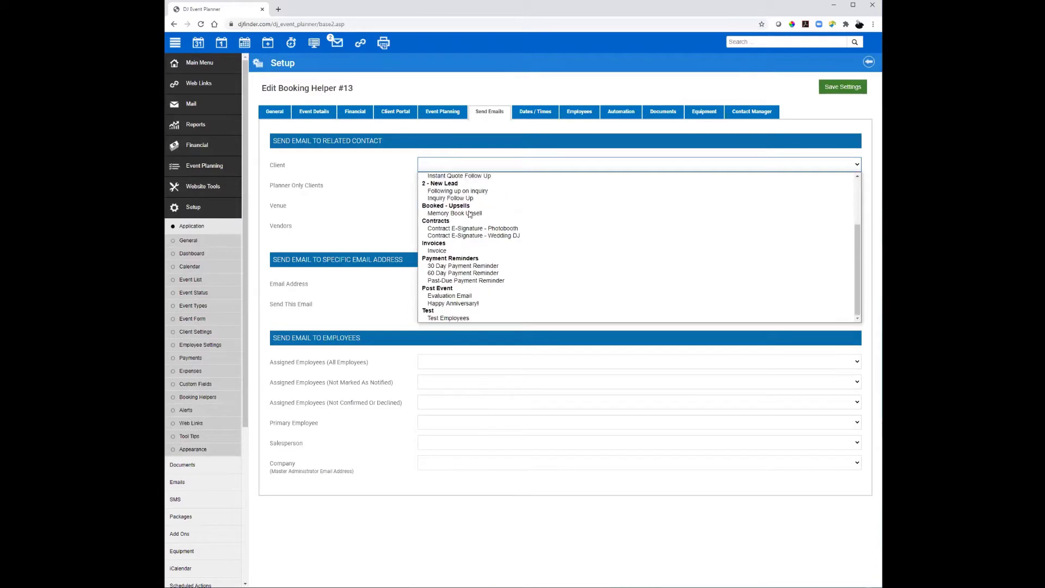
left_click(462, 251)
left_click(836, 87)
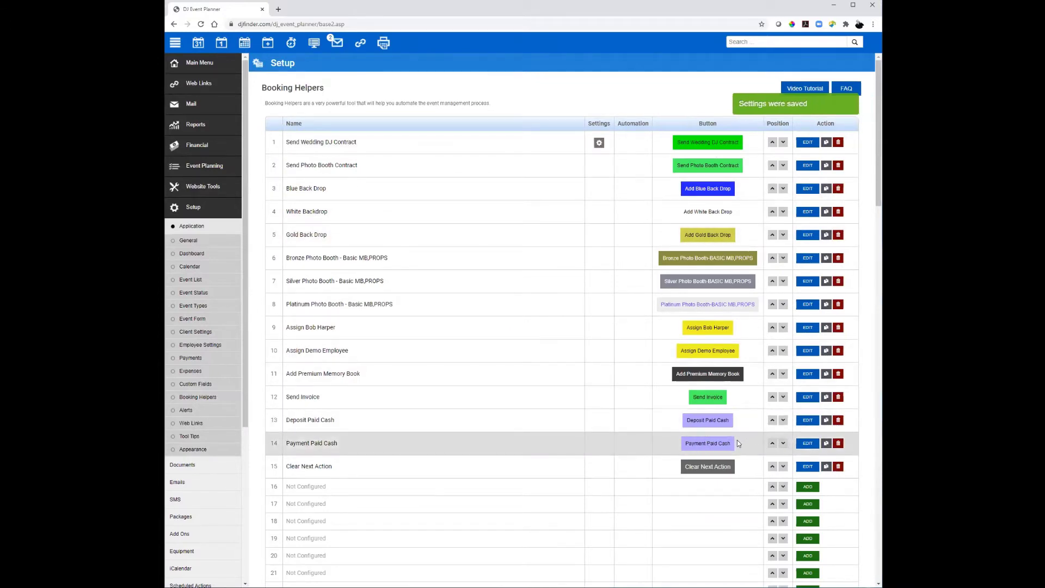
- Add a booking helper in slot 16 with both its title and button title set to "Payment made by Check"
left_click(807, 487)
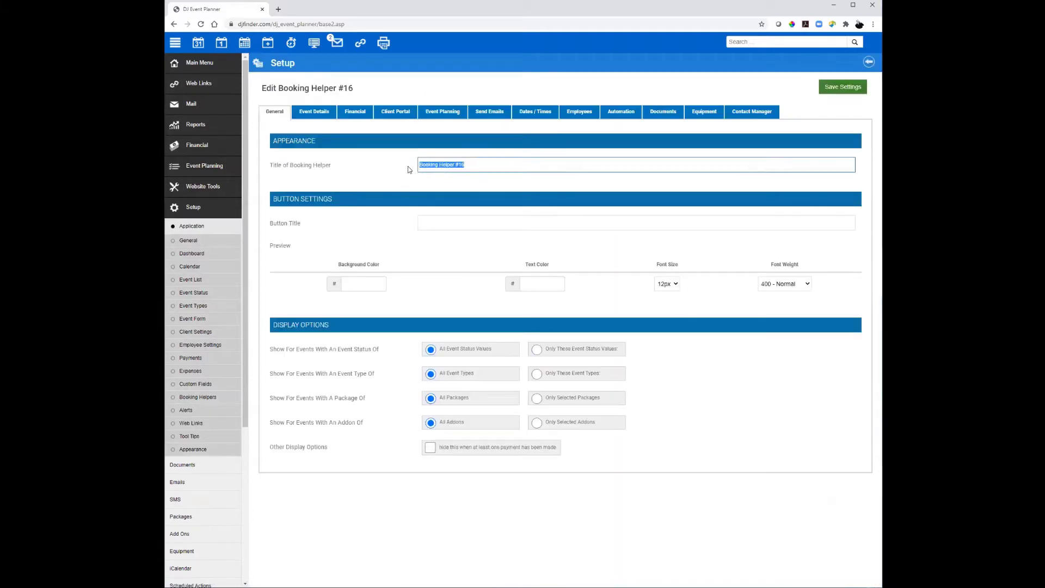
type("PAy")
type("ayment ")
type("made by Check")
left_click_drag(481, 164, 397, 166)
key("ctrl+c")
left_click(496, 220)
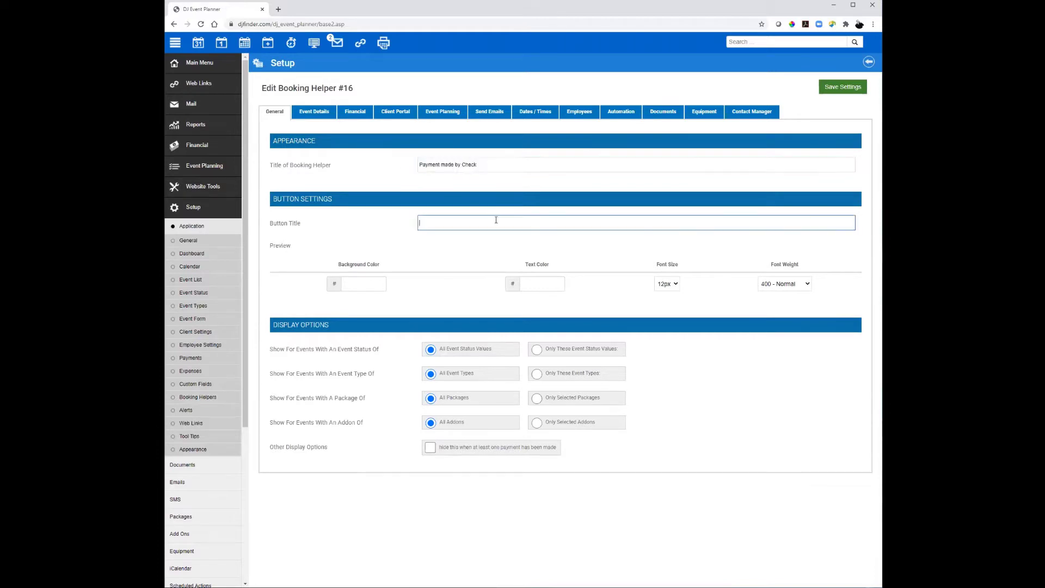
key("ctrl+v")
- Give the new helper's button a blue background and set its text color to FEFEFE
left_click(422, 258)
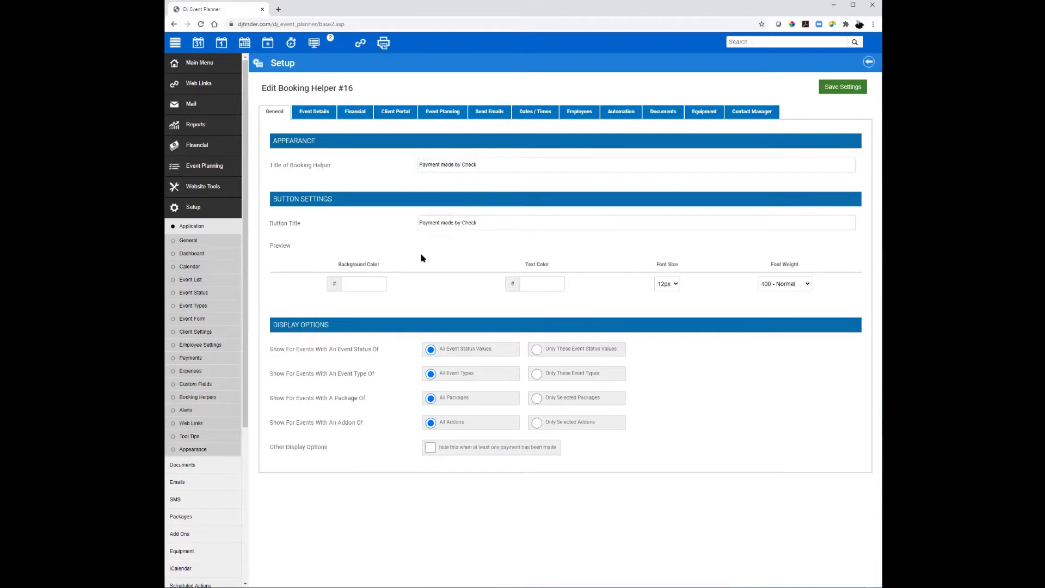
left_click(376, 283)
left_click(392, 308)
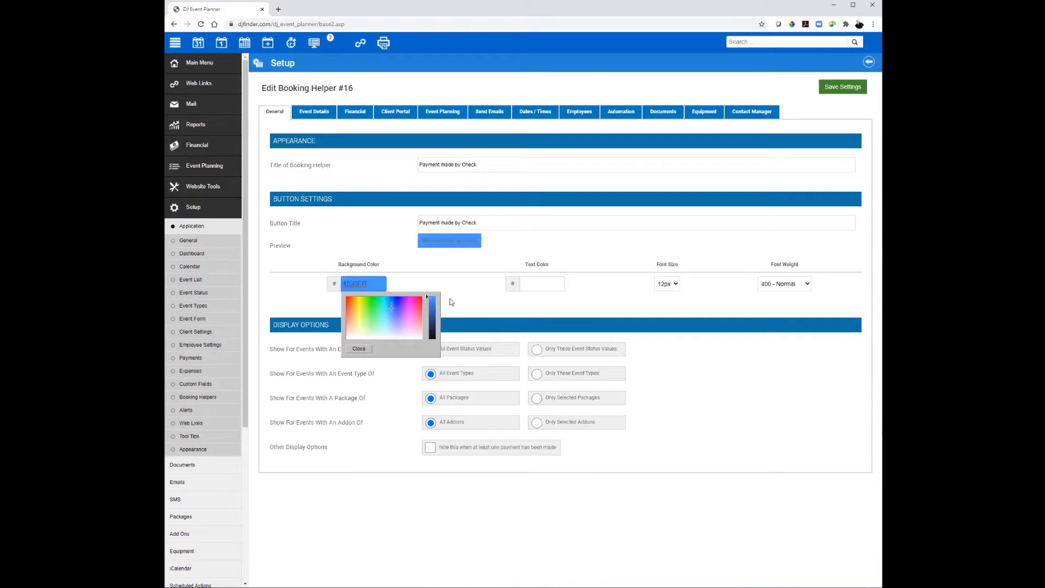
left_click(538, 283)
type("fefefe")
left_click(564, 244)
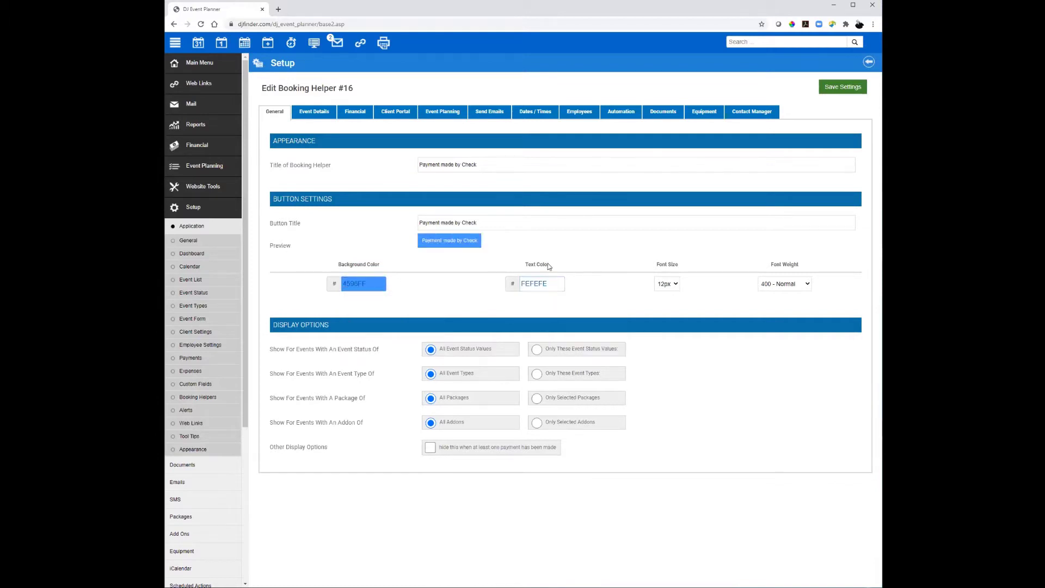
- Set the helper to add a Balance Due payment by Check with reason "Payment" and the prompt for details on
left_click(357, 113)
left_click(459, 165)
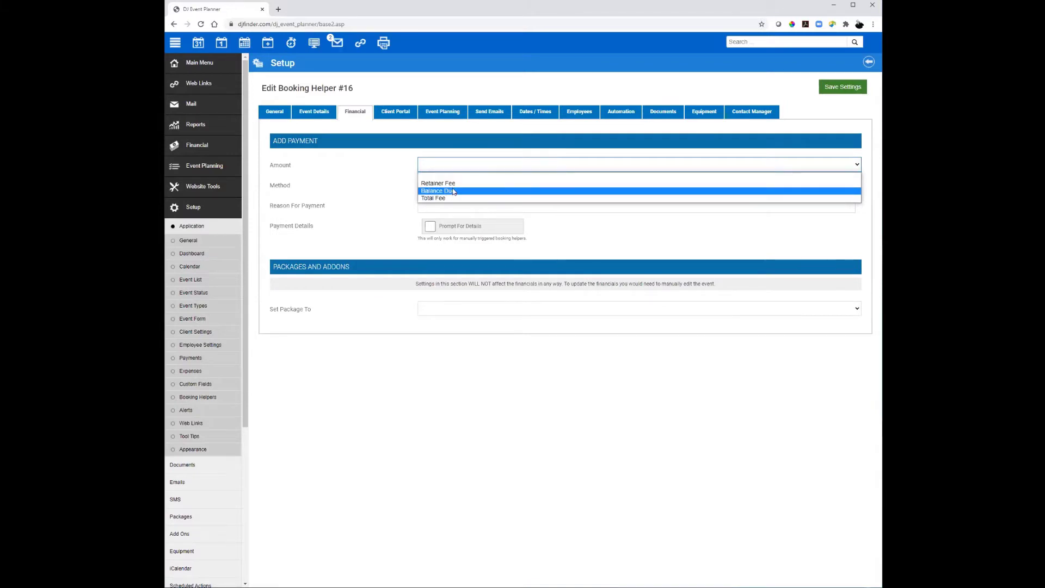
left_click(451, 193)
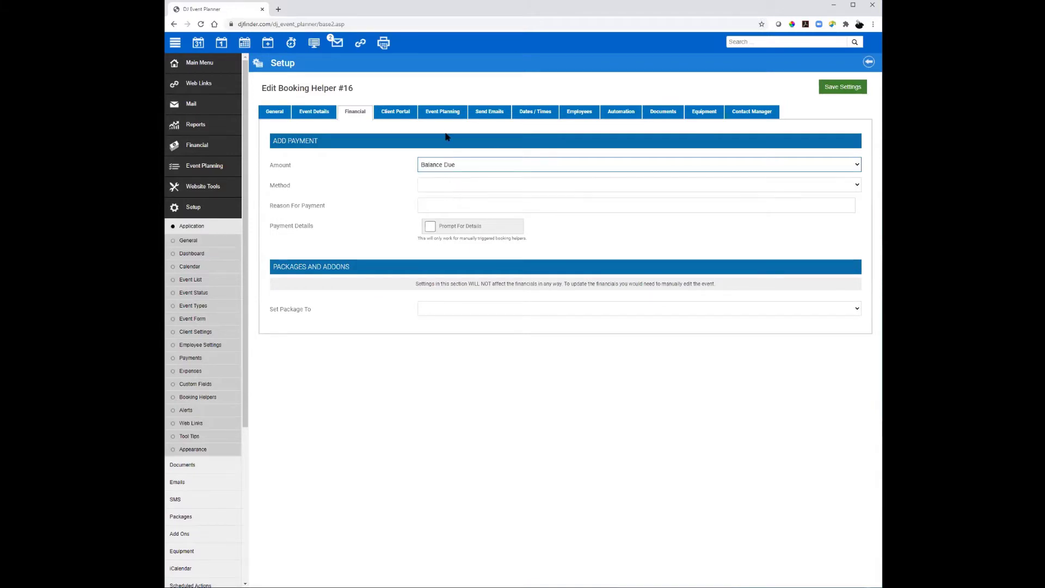
left_click(444, 185)
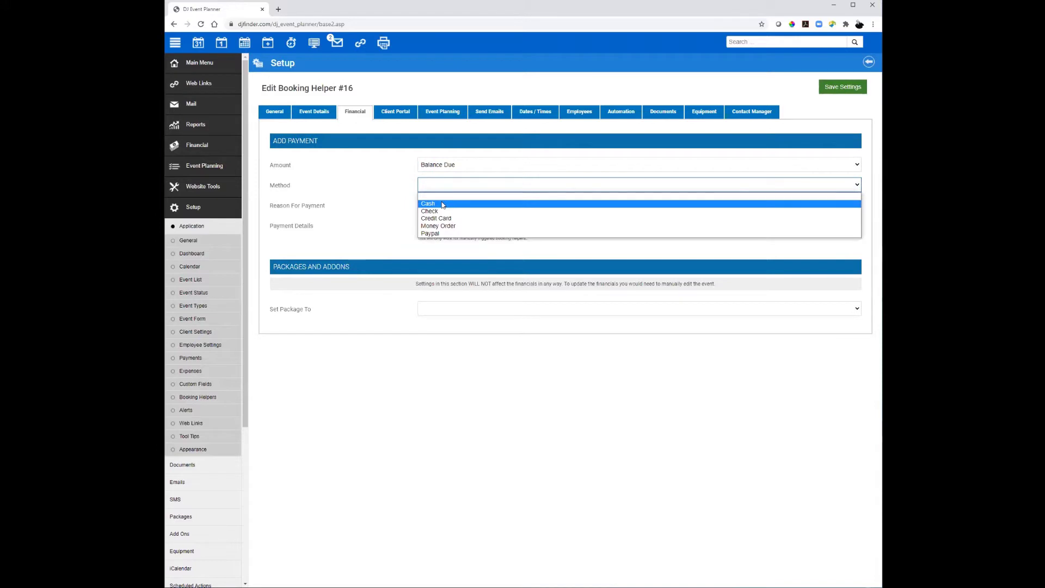
left_click(442, 205)
left_click(449, 185)
left_click(439, 211)
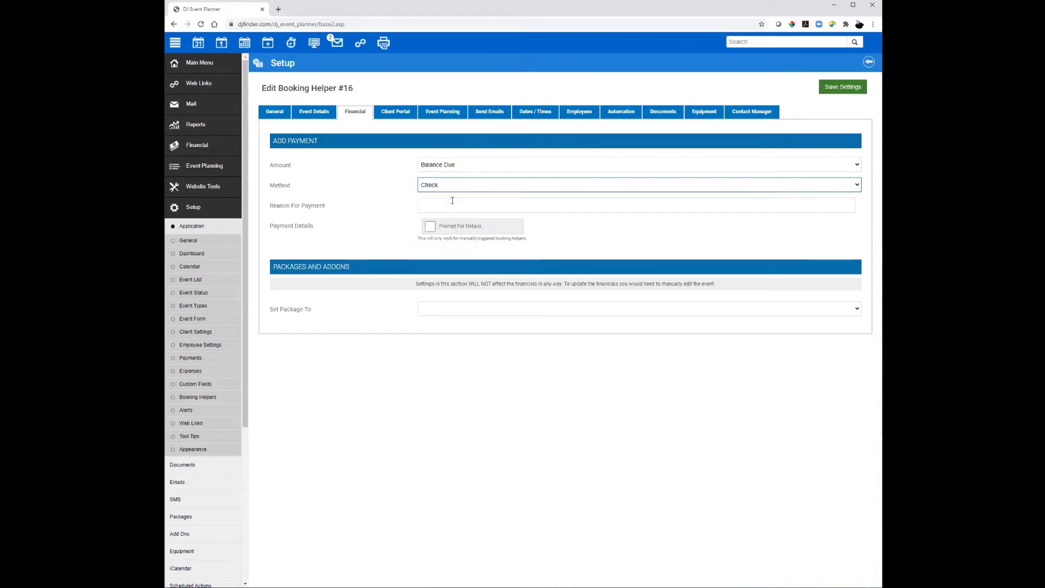
left_click(452, 201)
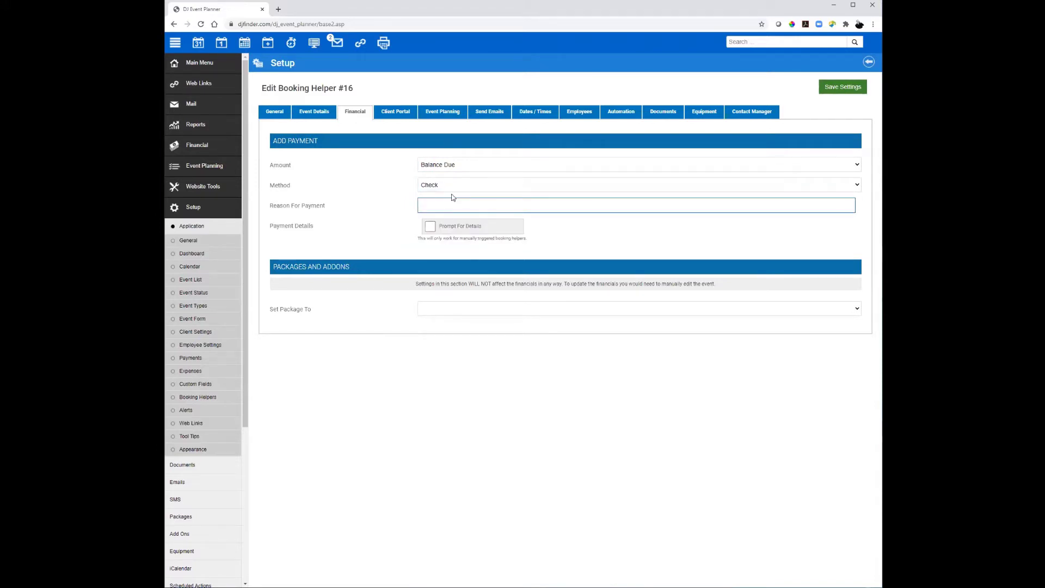
left_click(445, 224)
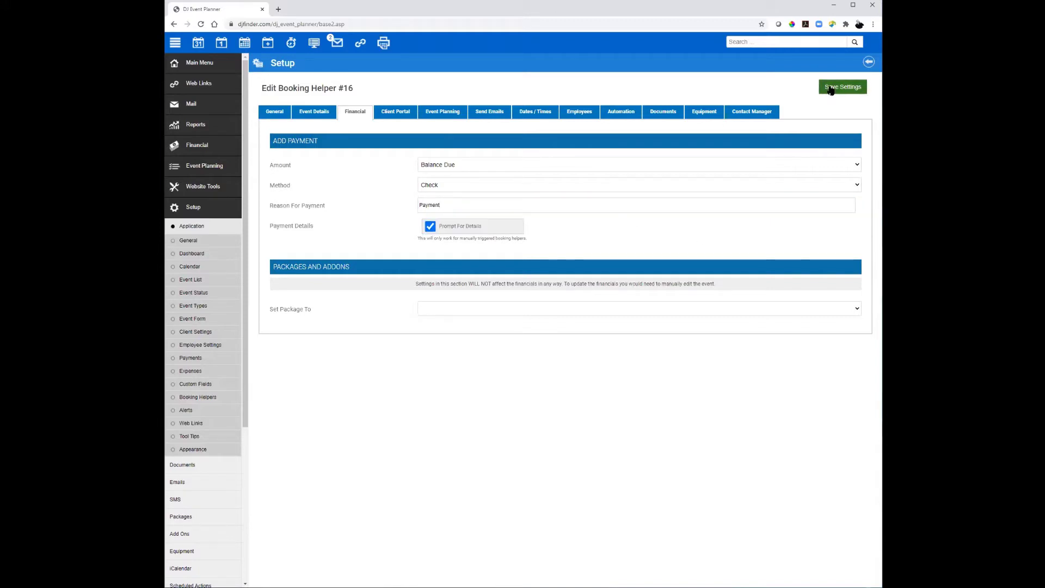
- Choose the Invoice email for the client in the Payment made by Check helper and save it
left_click(486, 113)
left_click(467, 165)
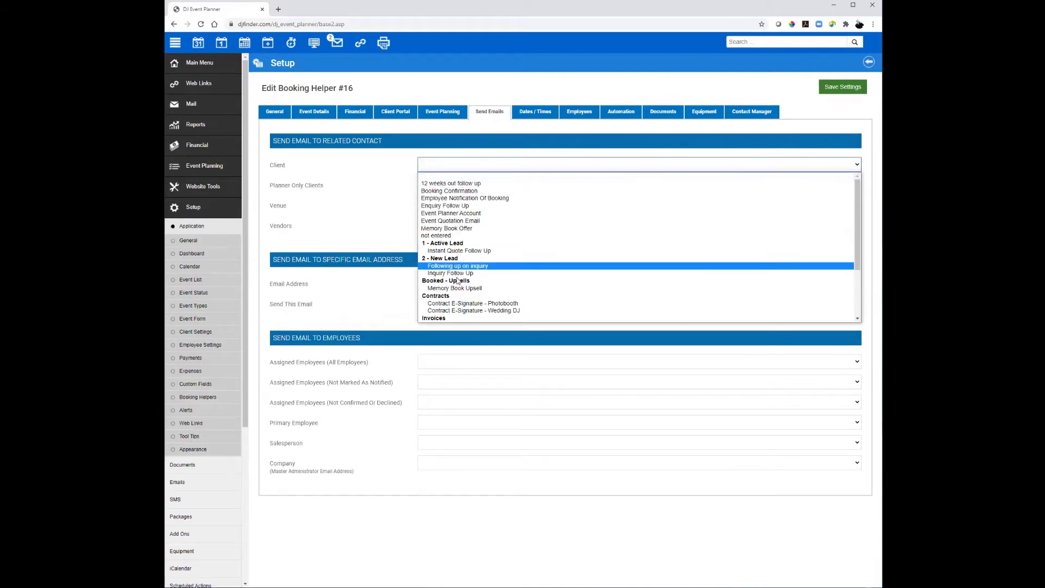
scroll(466, 261, "down", 3)
left_click(466, 251)
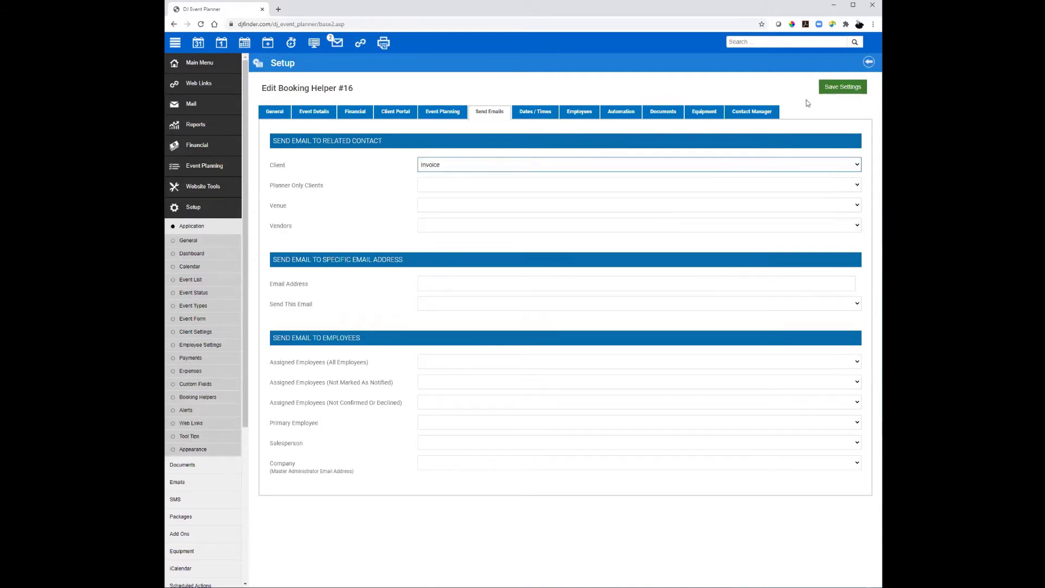
left_click(838, 87)
- Open the booked 12/31/2020 wedding event at the Hilton Hotel Nottingham from the events list
left_click(199, 62)
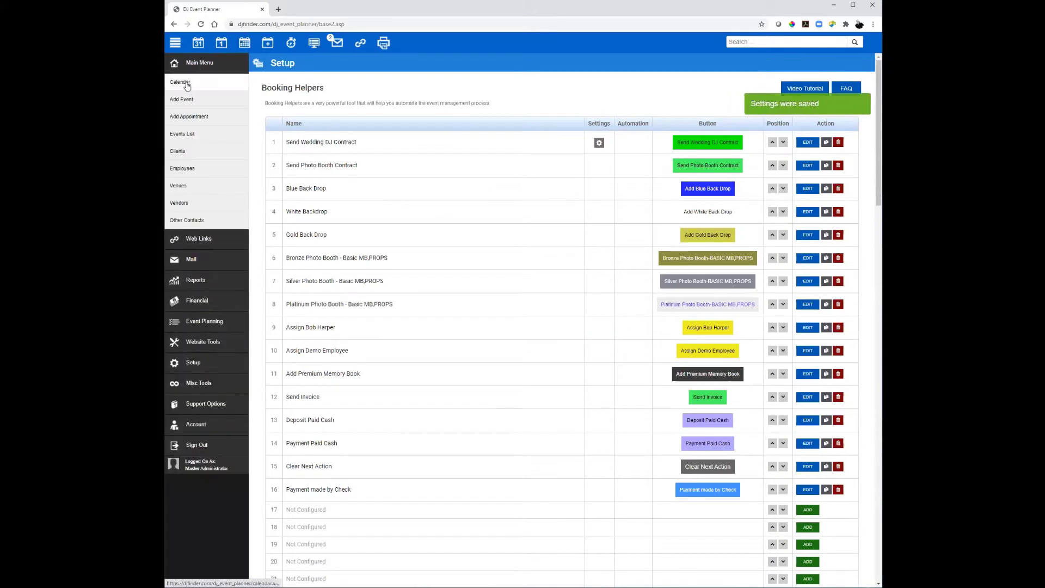
left_click(185, 134)
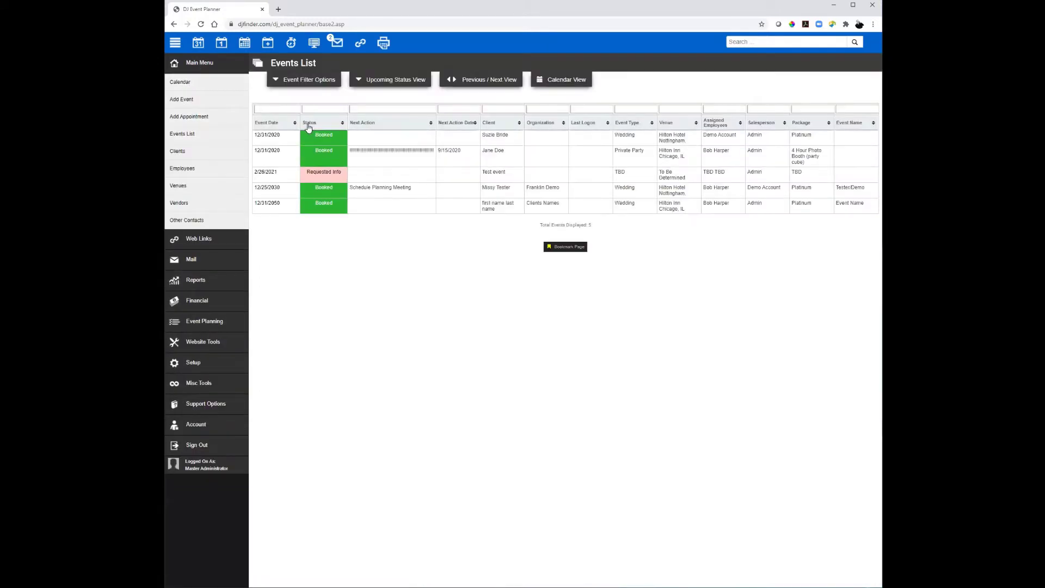
left_click(322, 137)
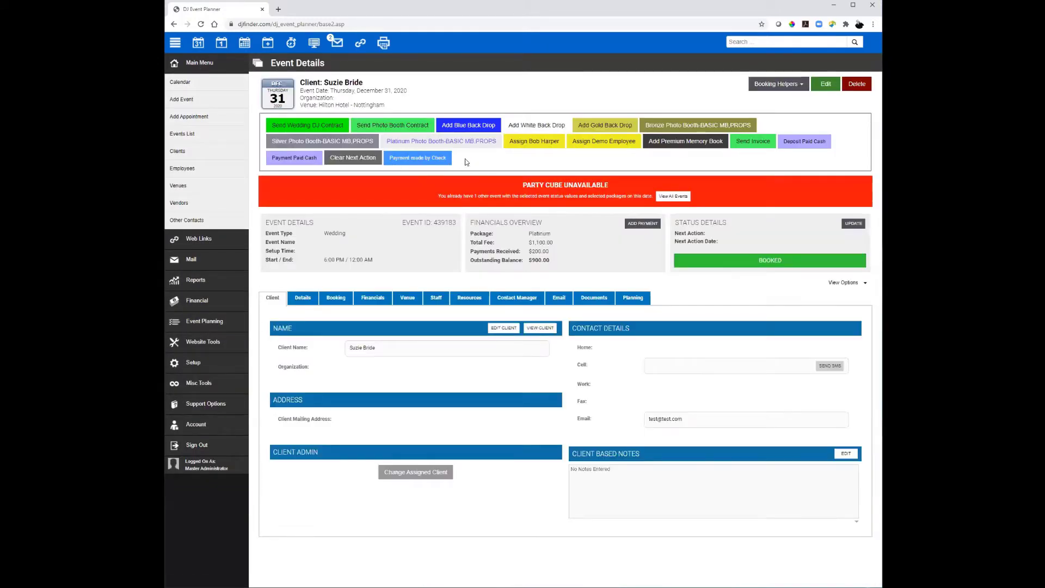
- Run the Payment made by Check helper with amount 450.00 and payment note "#1119", and check the event's sent emails
left_click(416, 159)
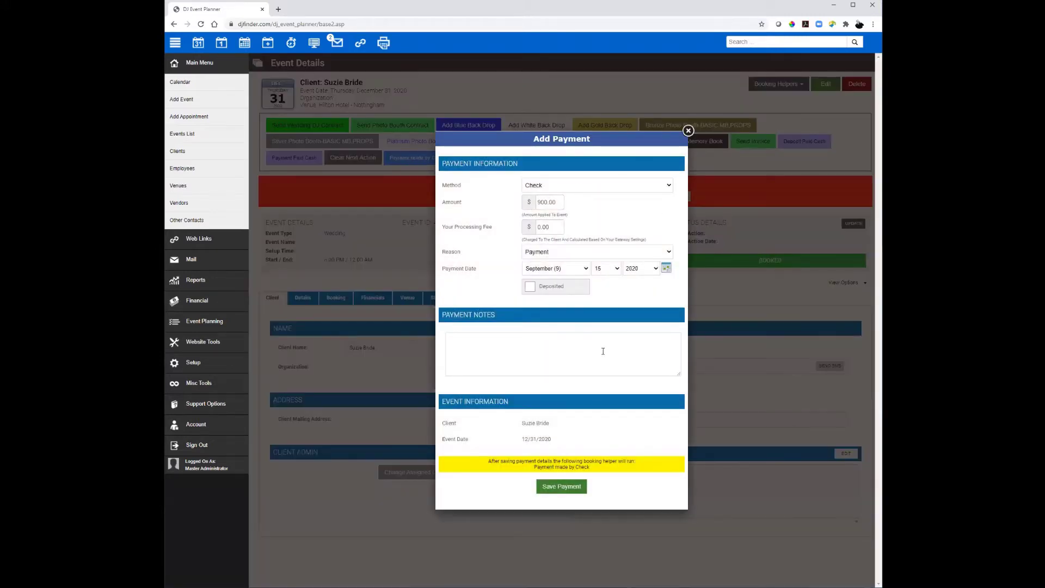
left_click(557, 201)
double_click(556, 201)
type("45")
left_click(502, 343)
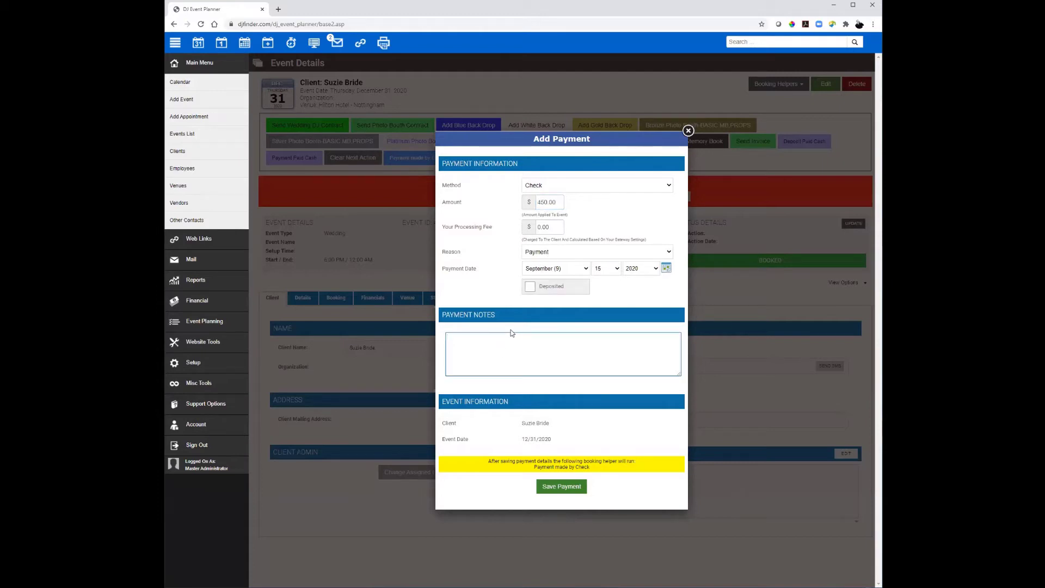
type("#1119")
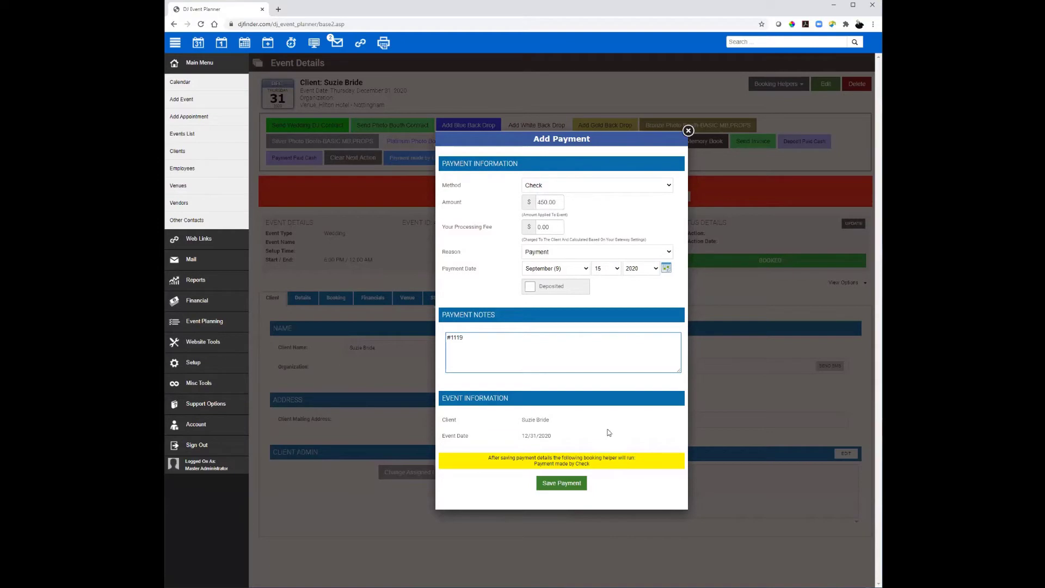
left_click(560, 484)
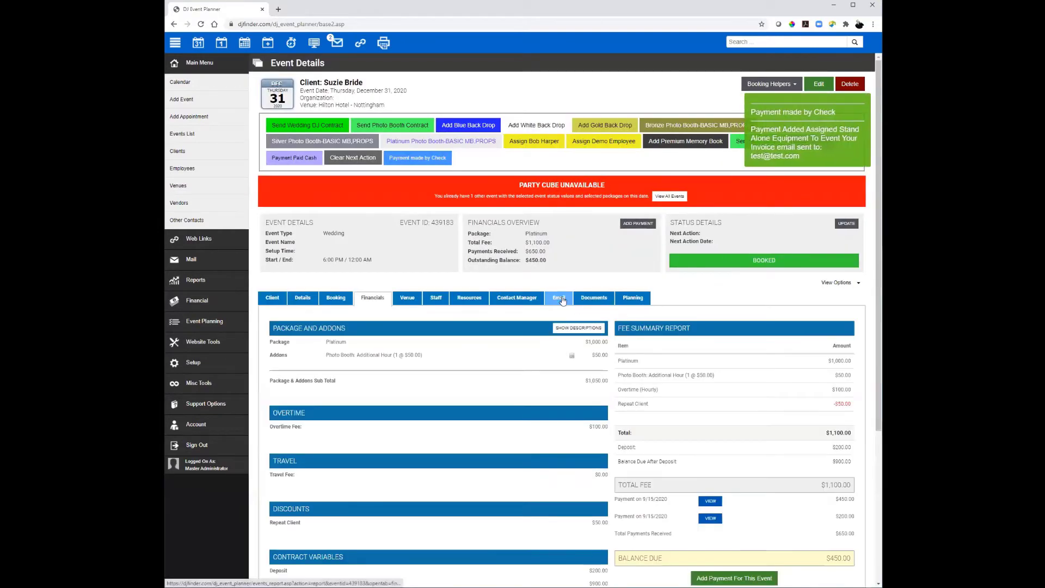
left_click(559, 297)
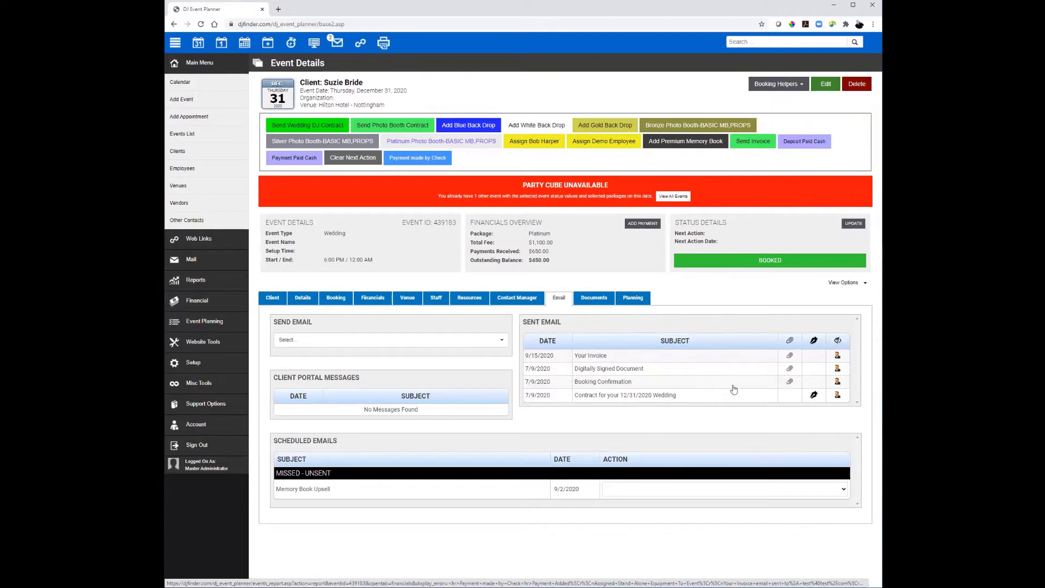
- Open the Send Wedding DJ Contract booking helper for editing
left_click(199, 368)
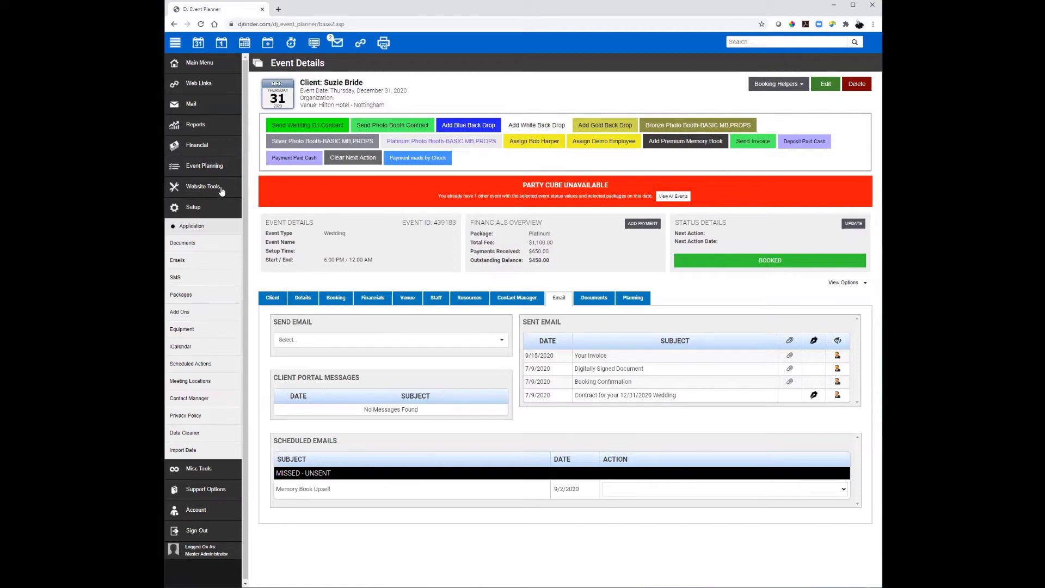
left_click(192, 225)
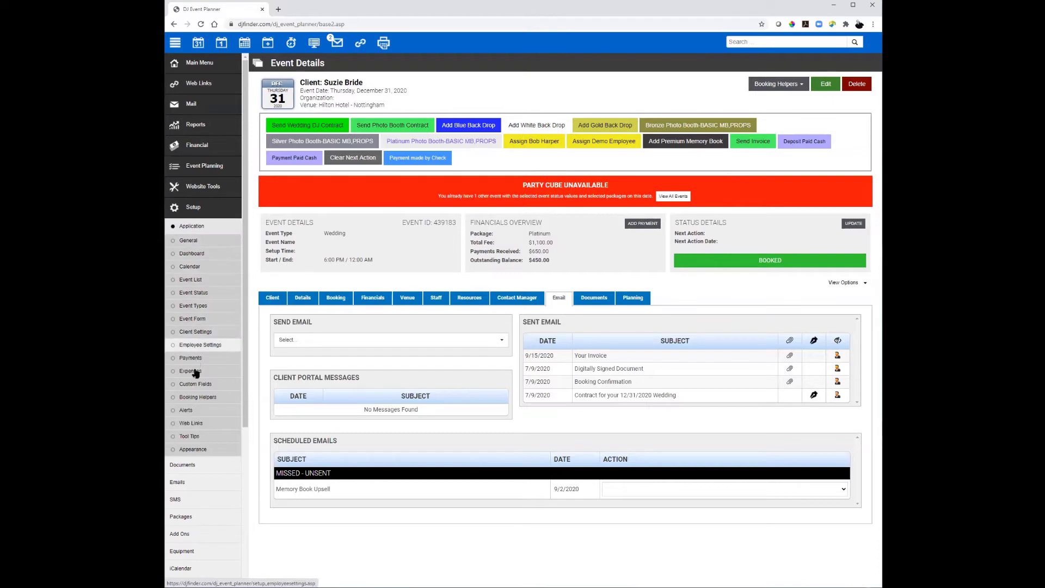
left_click(198, 397)
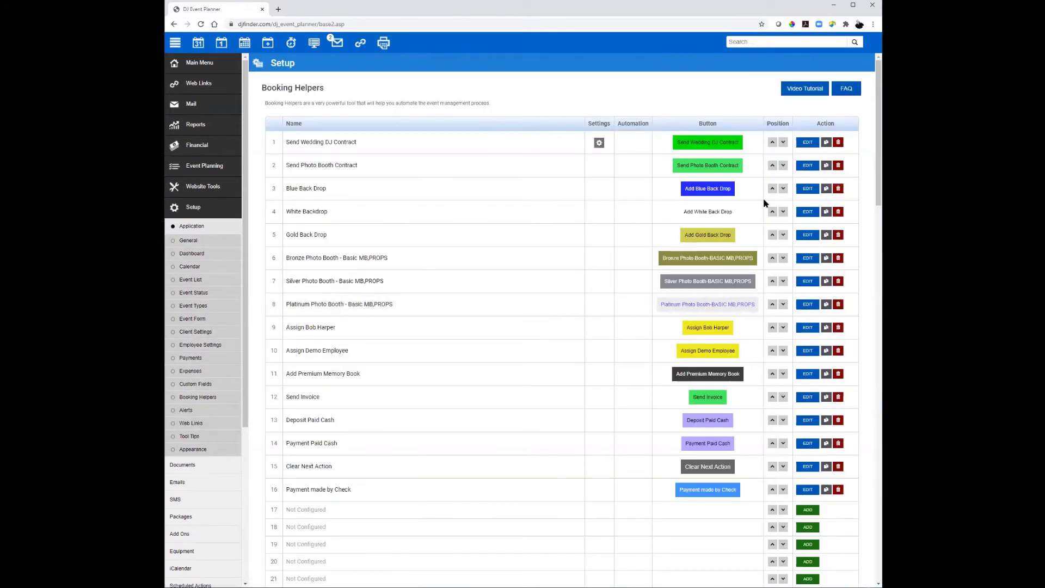
left_click(808, 142)
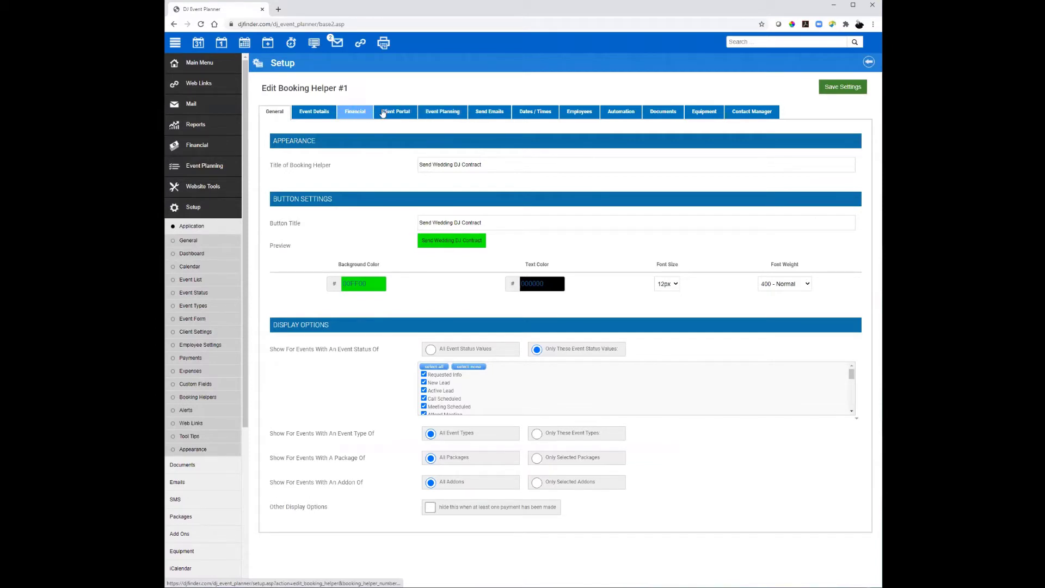
- Review the contract helper's event status, client email, dates, employee, automation and general settings, and save the helper
left_click(322, 112)
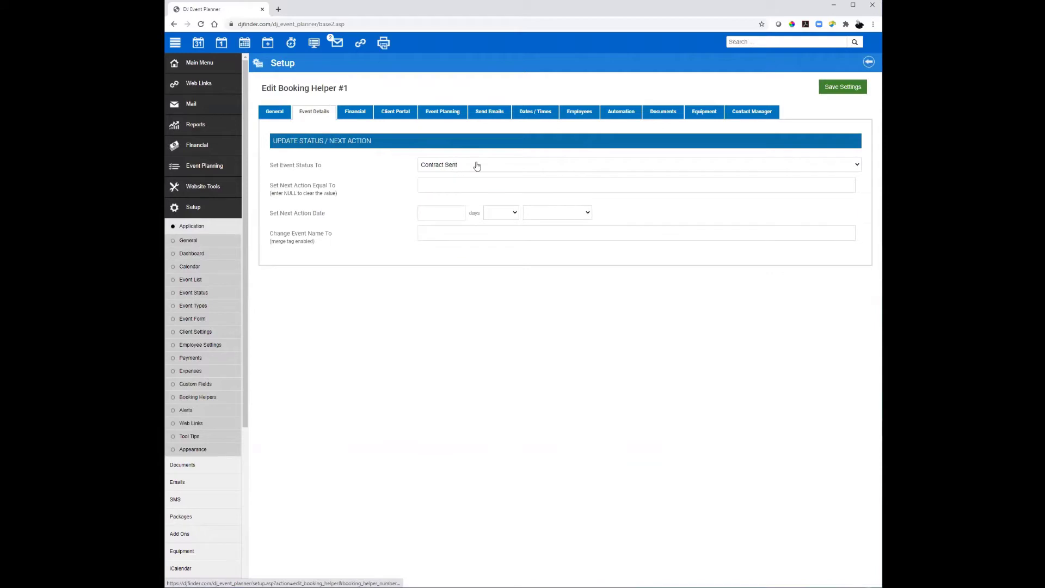
left_click(492, 114)
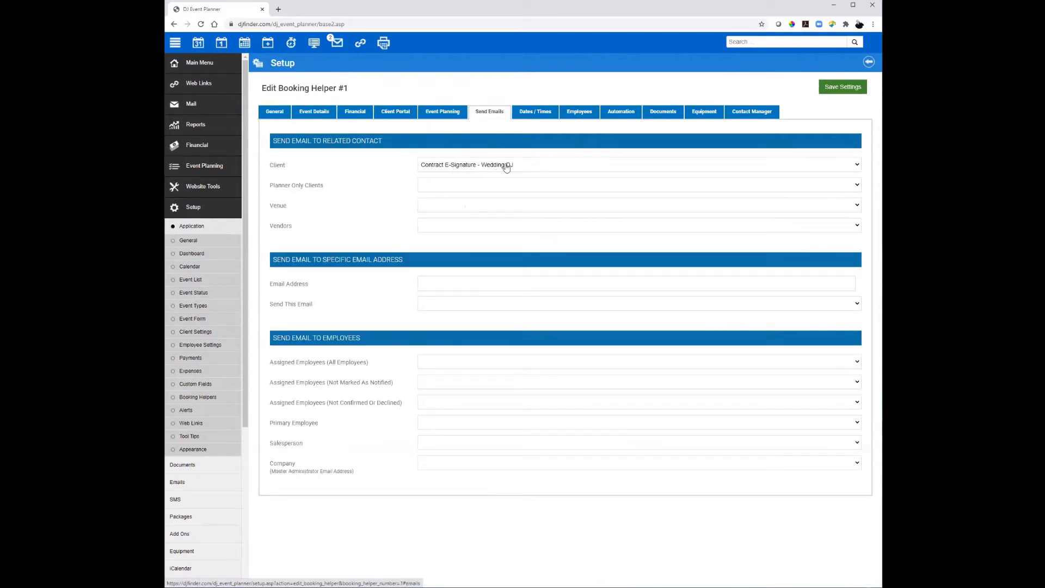
left_click(535, 112)
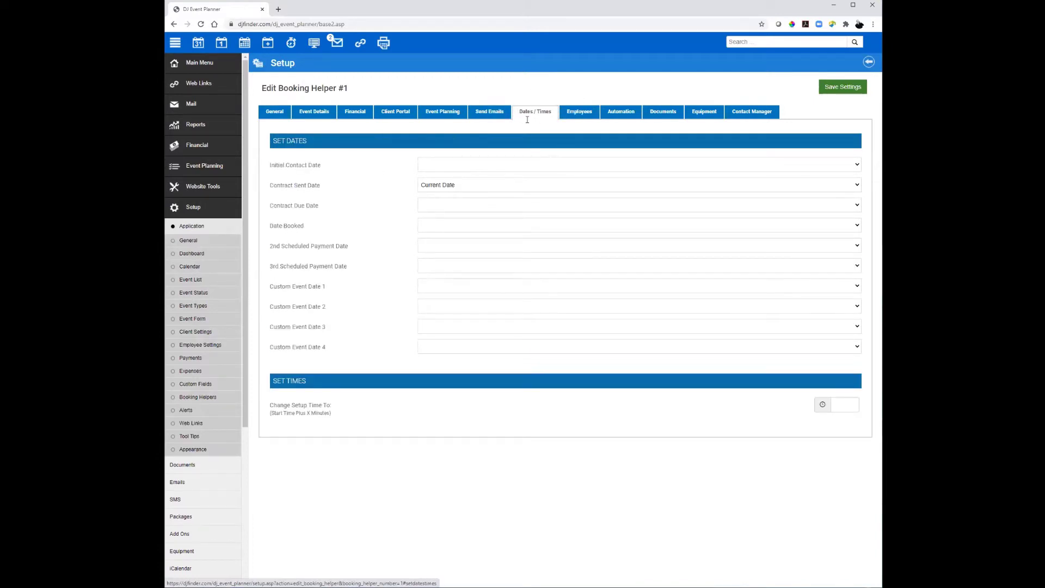
left_click(579, 110)
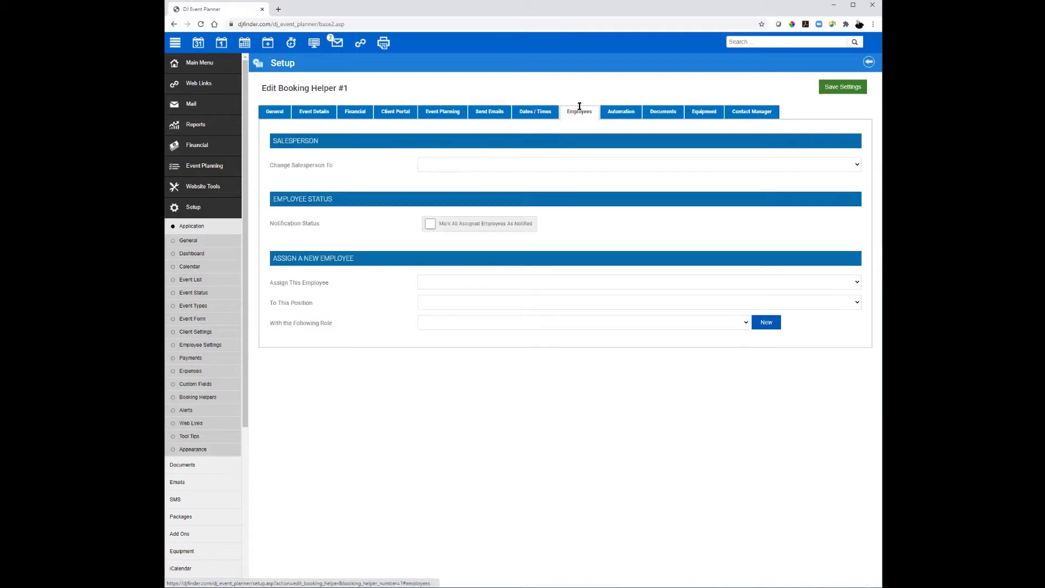
left_click(488, 111)
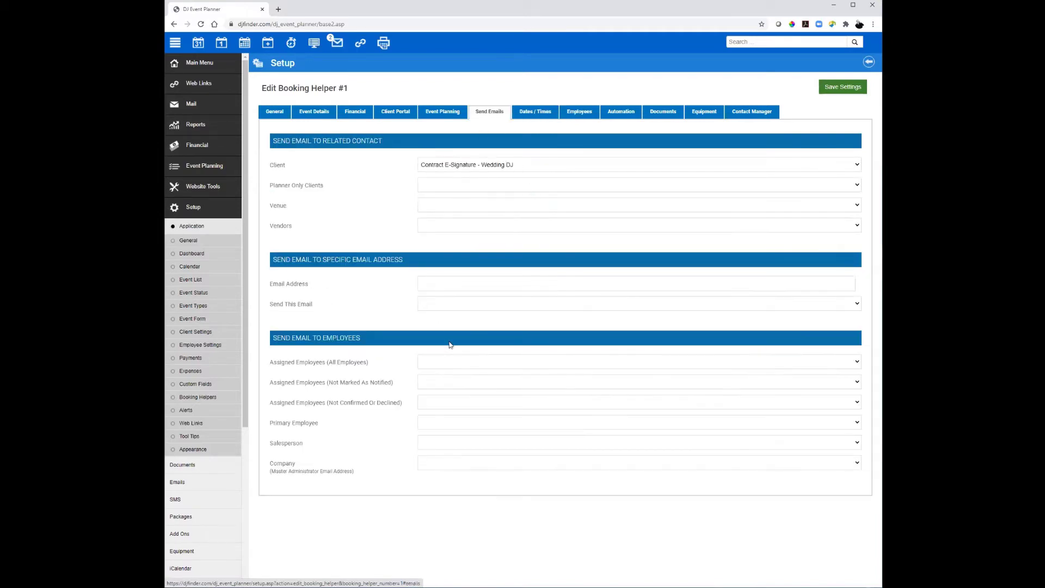
left_click(526, 363)
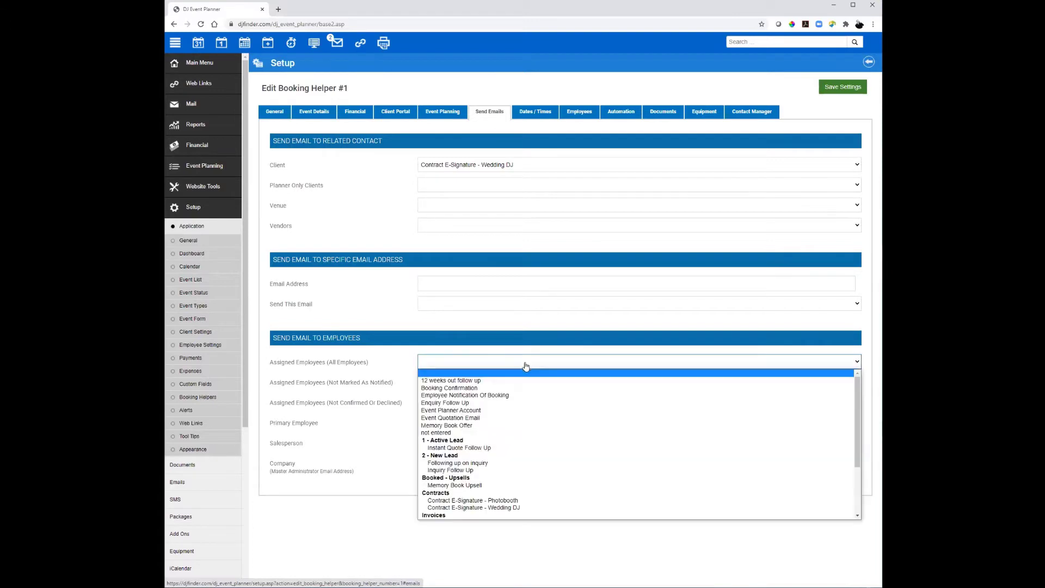
left_click(613, 93)
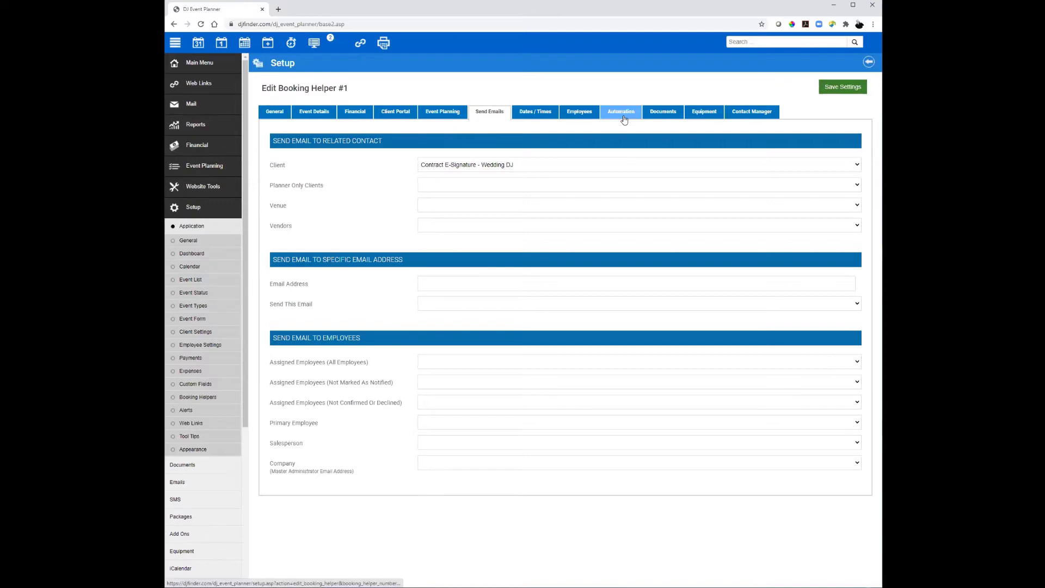
left_click(622, 113)
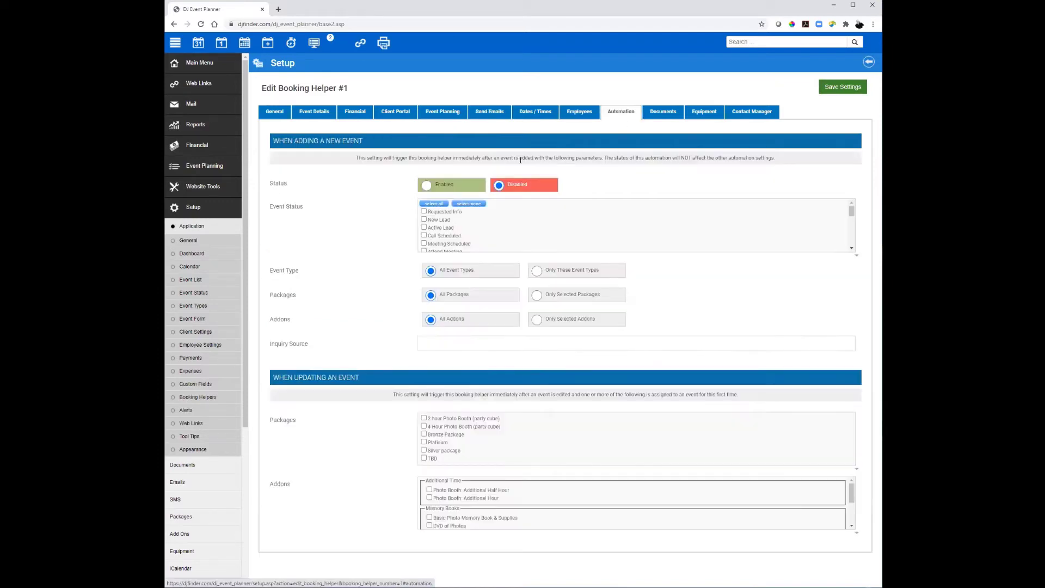
left_click(276, 112)
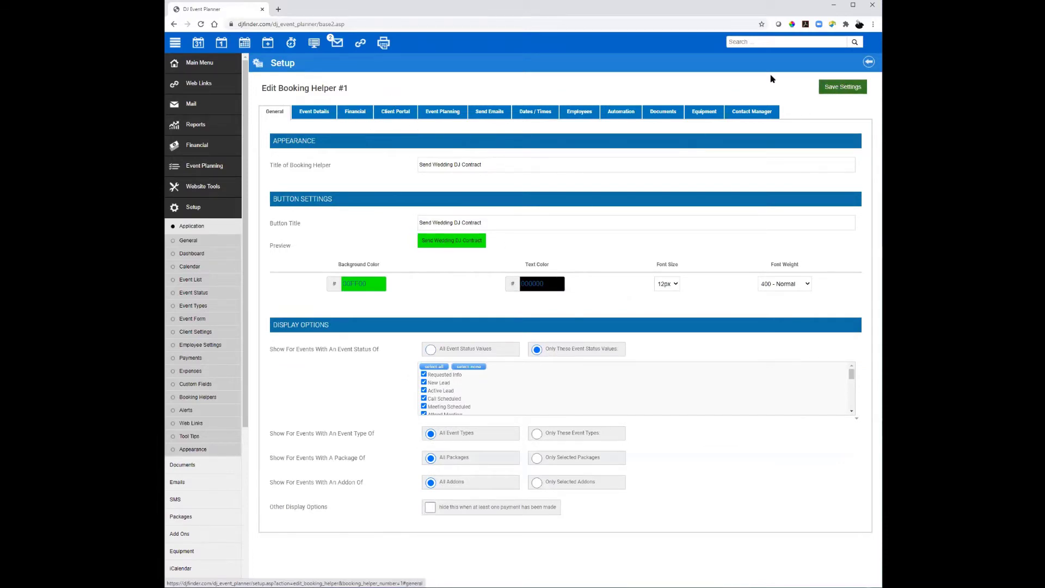
left_click(842, 87)
- Reopen the 12/31/2020 wedding event from the events list and run the Send Wedding DJ Contract helper on it
mouse_move(192, 107)
left_click(191, 136)
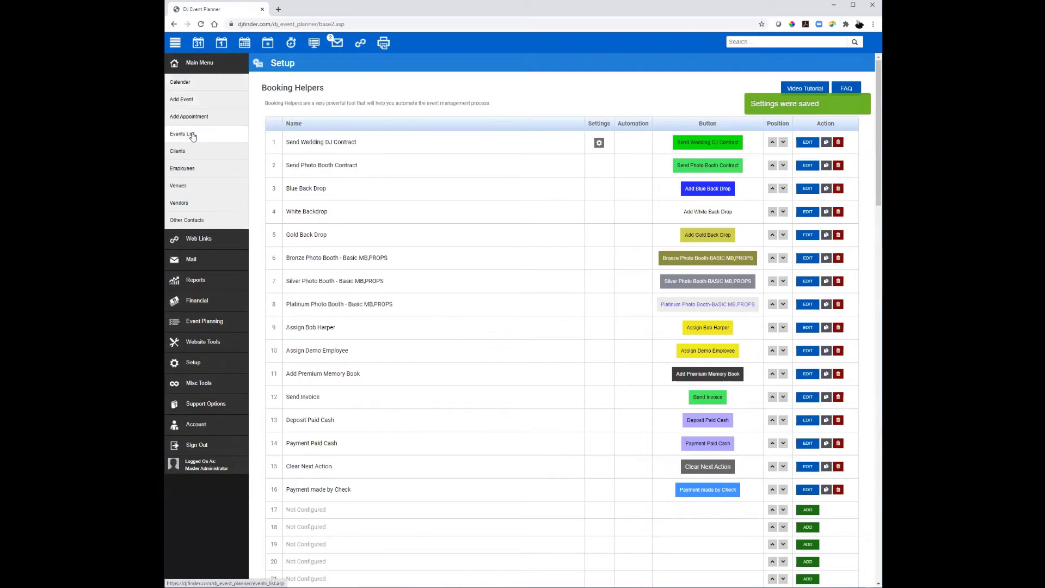
left_click(433, 142)
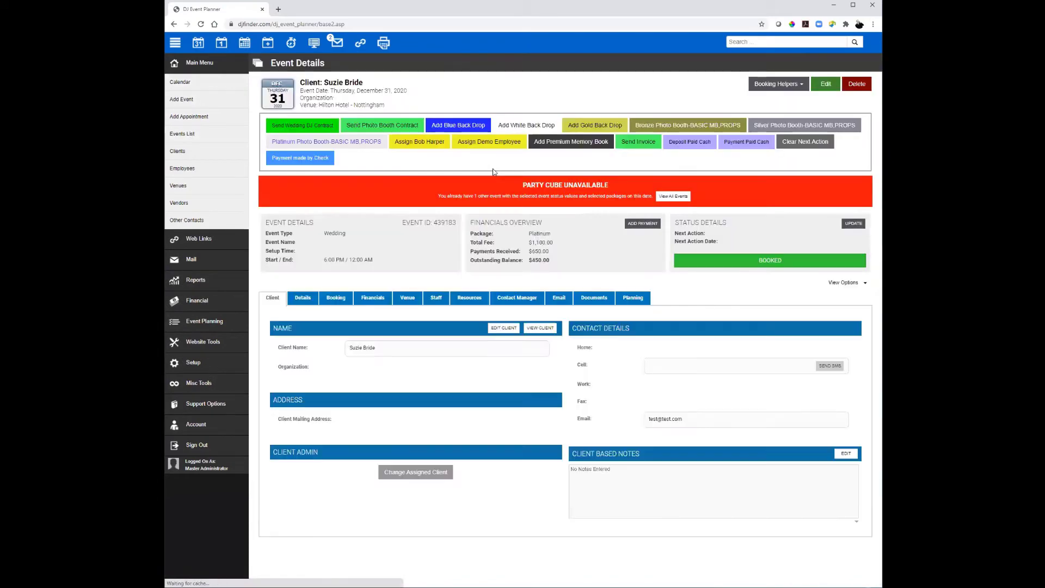
left_click(374, 298)
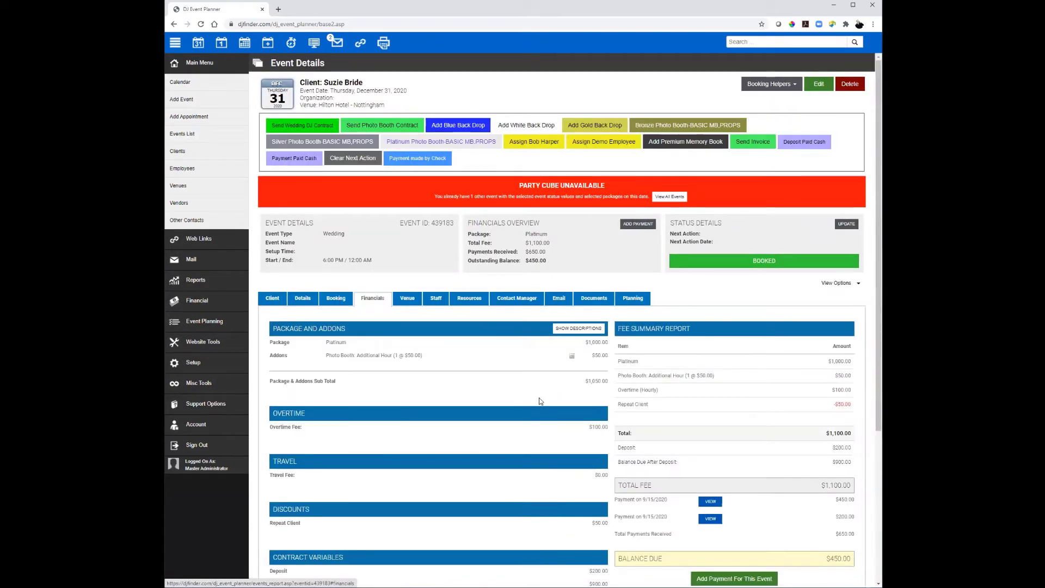
left_click(314, 126)
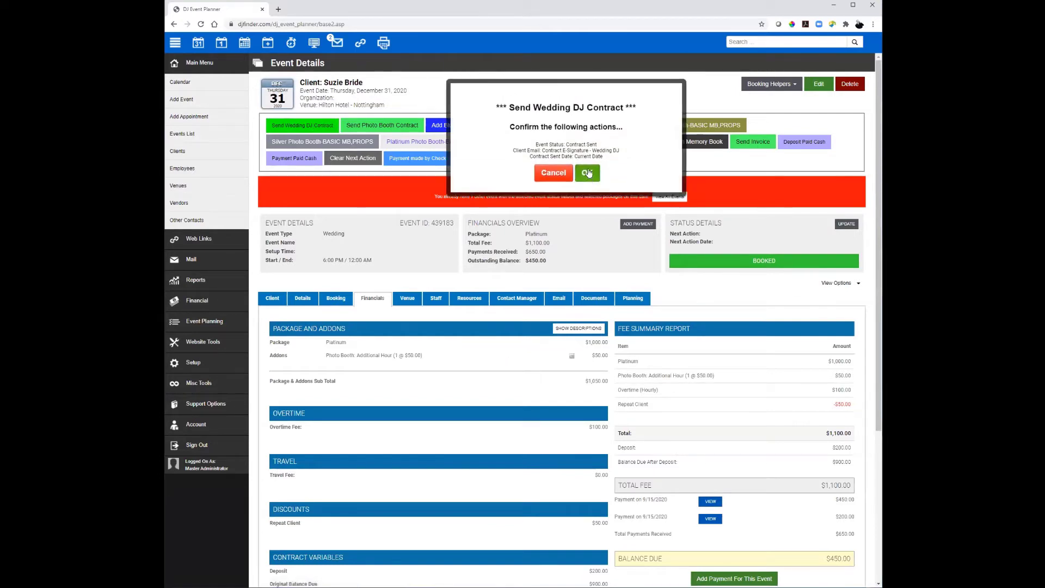
left_click(587, 170)
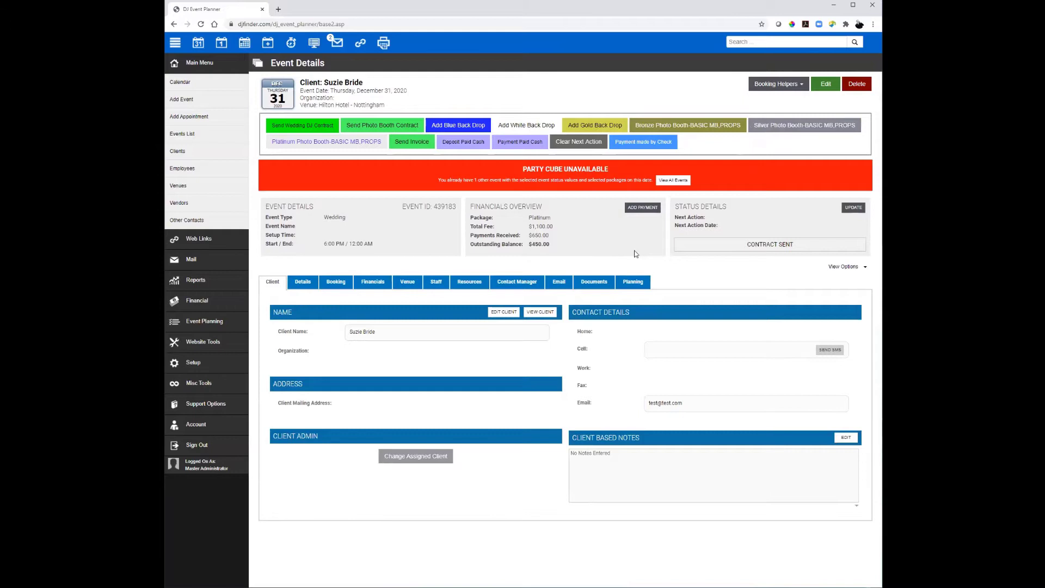
- Examine the event's sent emails and browse the email templates available for sending
left_click(559, 281)
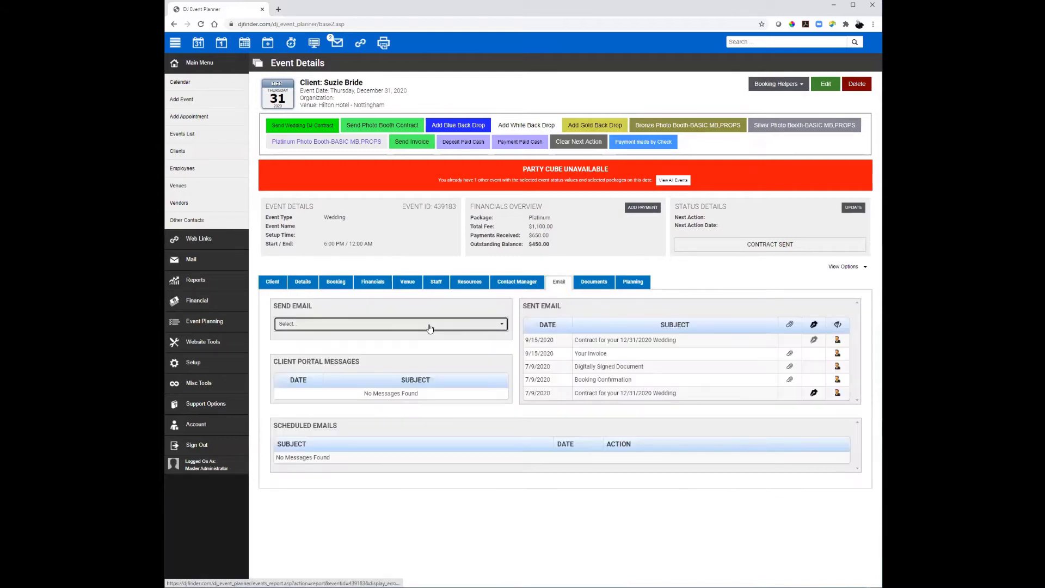
left_click(430, 326)
scroll(429, 408, "down", 5)
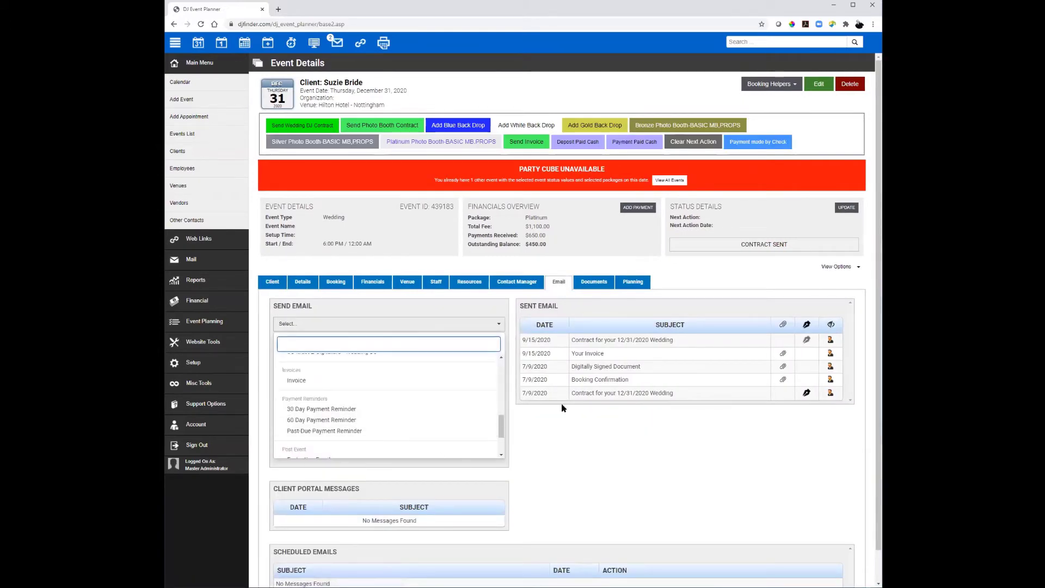
left_click(702, 474)
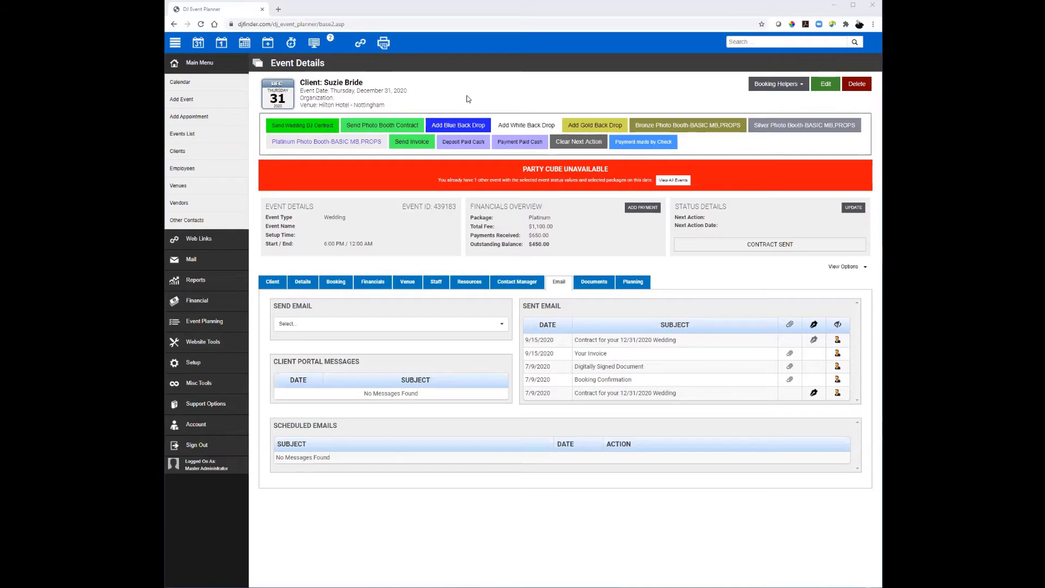
- Review the equipment assigned by the Bronze Photo Booth - Basic MB,PROPS booking helper and save the helper
left_click(194, 362)
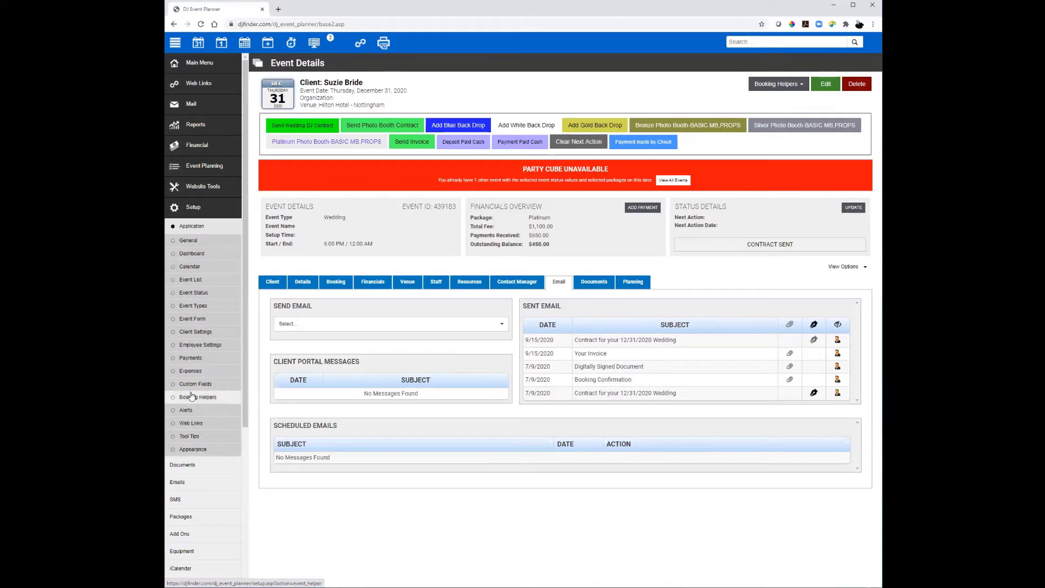
left_click(194, 399)
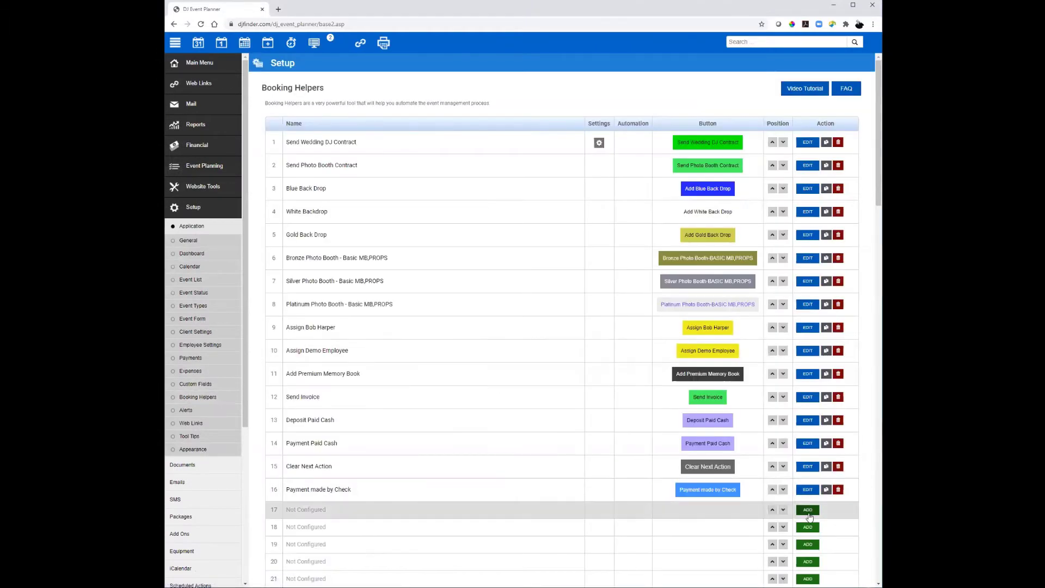
scroll(801, 503, "down", 1)
scroll(801, 503, "down", 1)
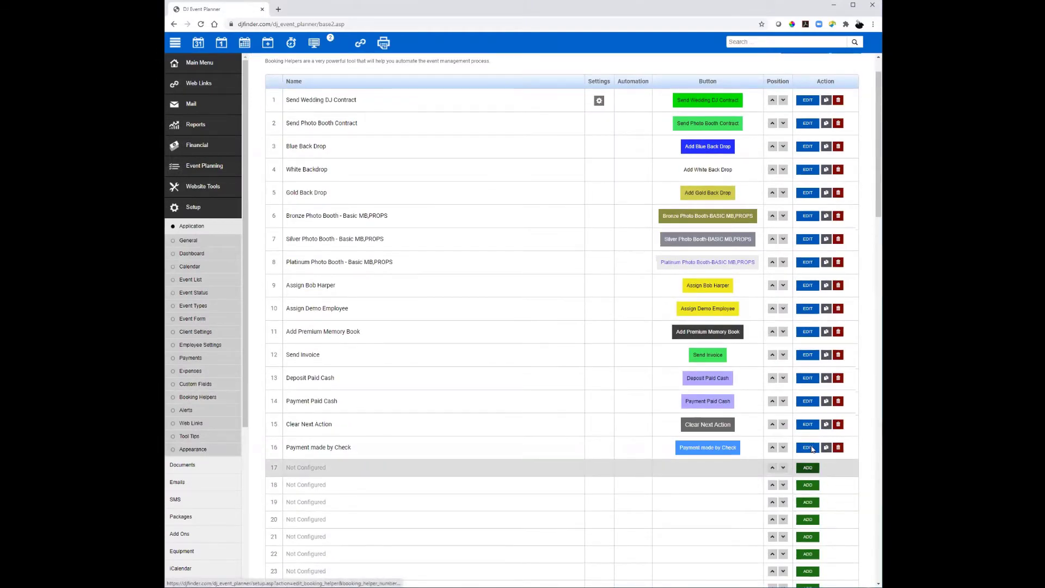
left_click(807, 215)
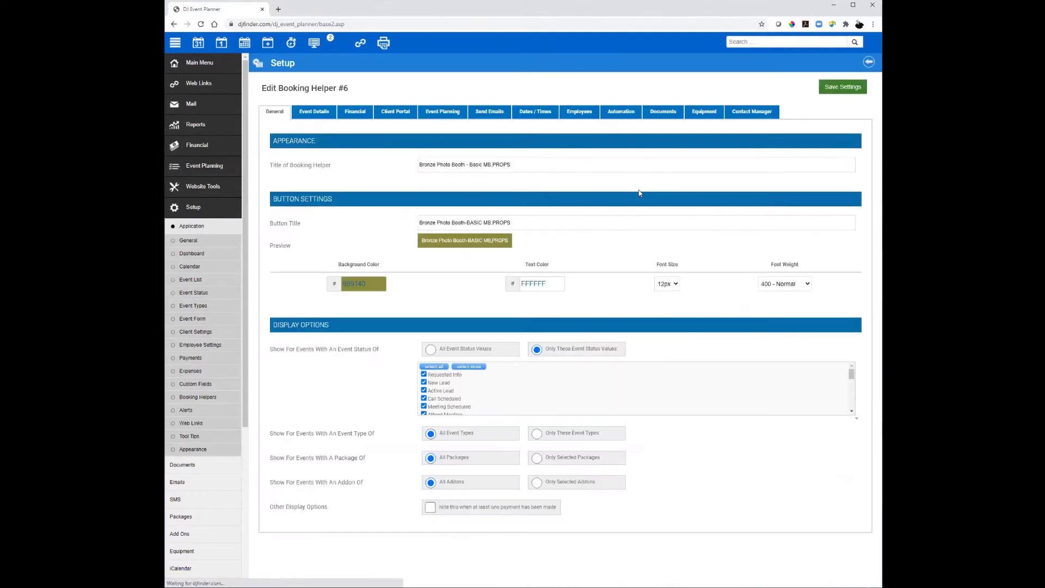
left_click(711, 113)
scroll(775, 280, "down", 2)
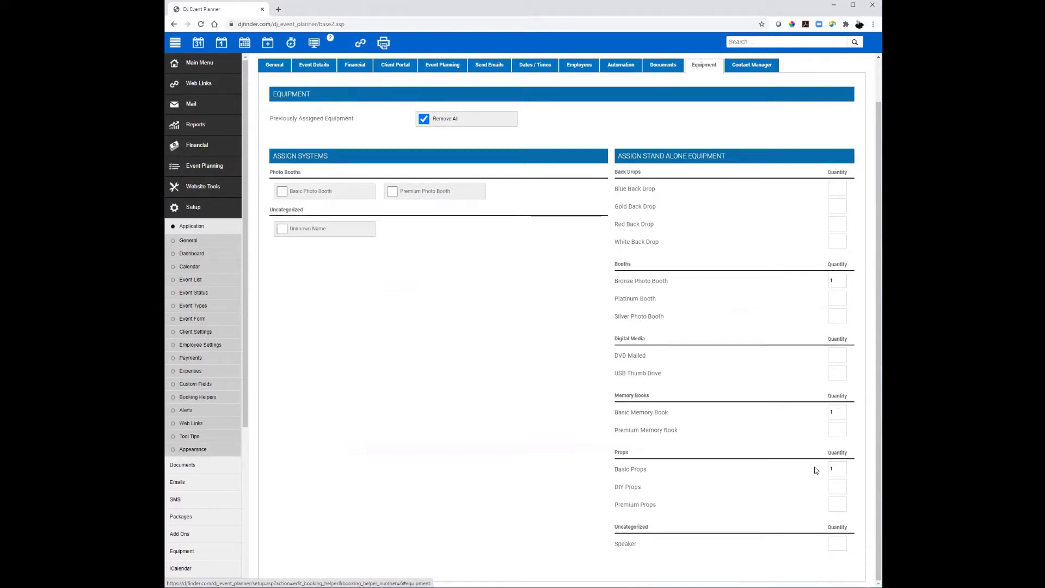
scroll(762, 292, "up", 1)
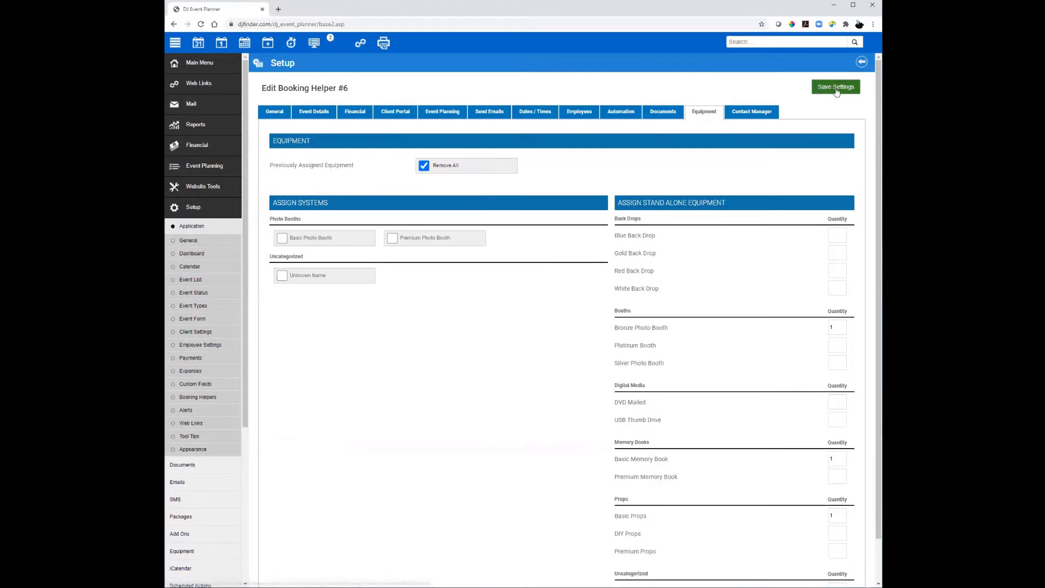
left_click(836, 88)
- Reopen the 12/31/2020 wedding event from the events list and run the Bronze Photo Booth - Basic MB,PROPS helper on it
left_click(206, 67)
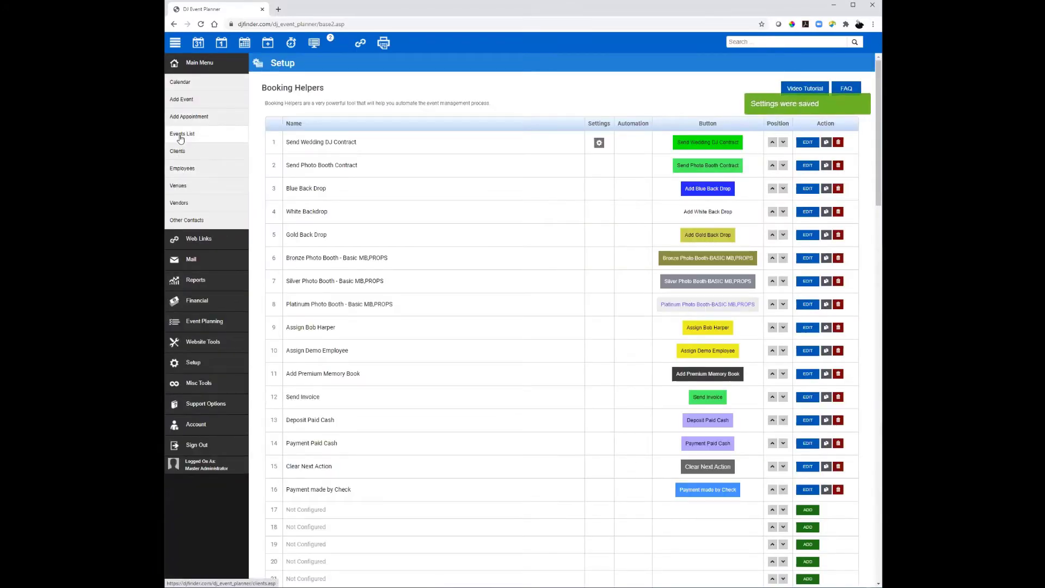
left_click(205, 135)
left_click(460, 141)
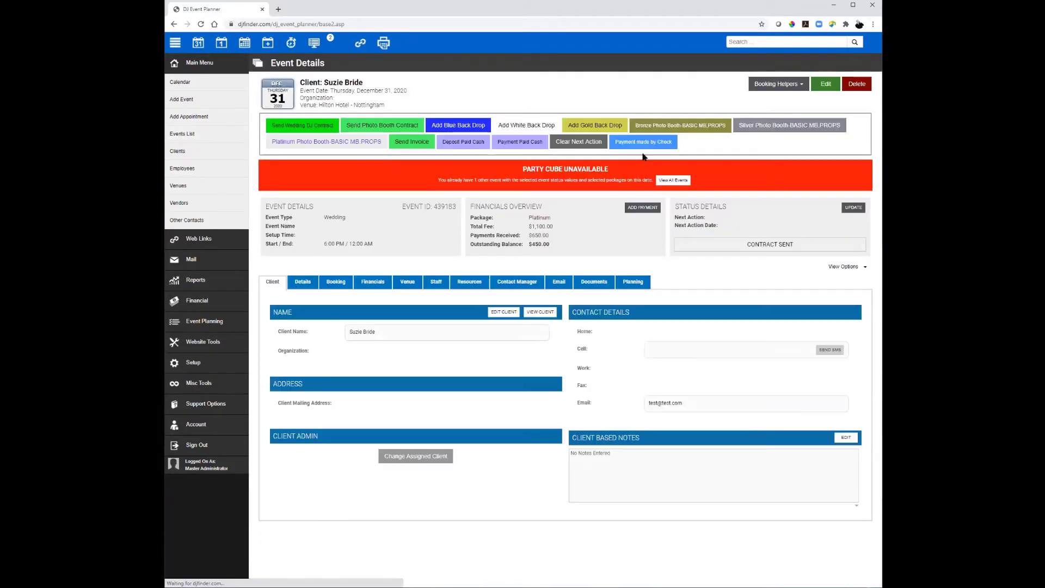
left_click(654, 126)
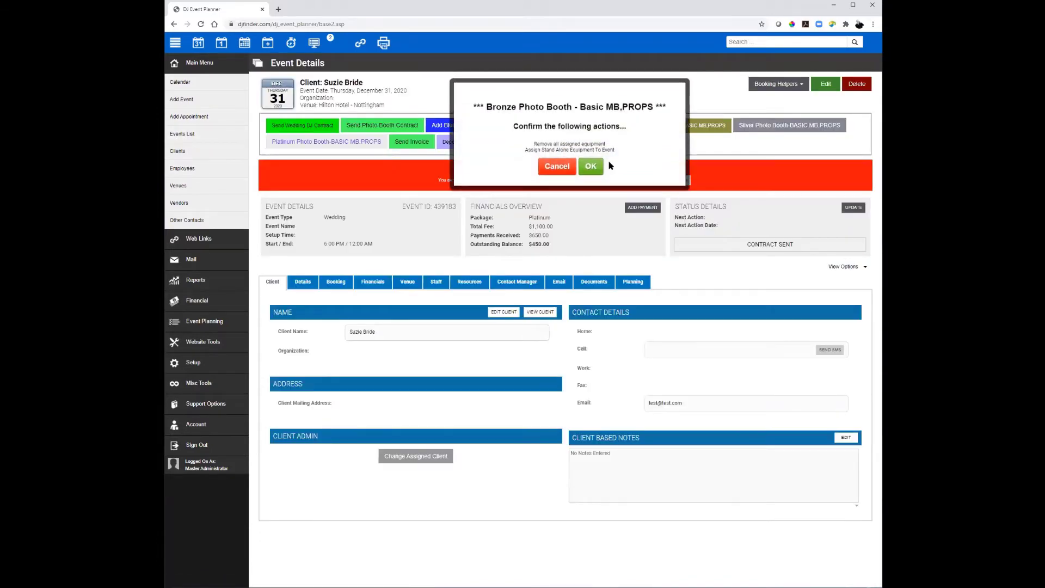
left_click(591, 163)
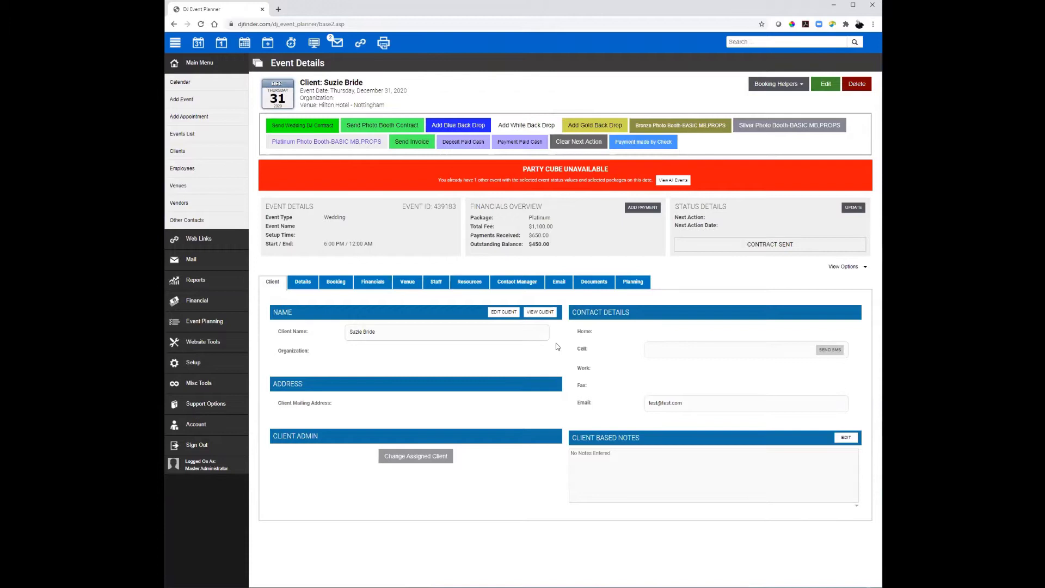
- Review the event's assigned equipment and set the White Back Drop quantity to 1
left_click(469, 282)
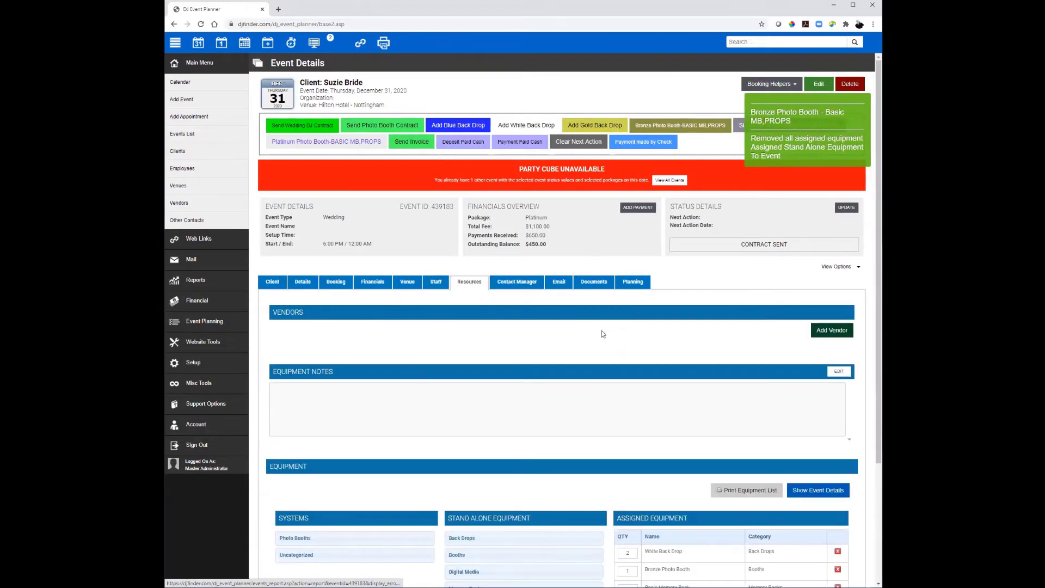
scroll(601, 331, "down", 3)
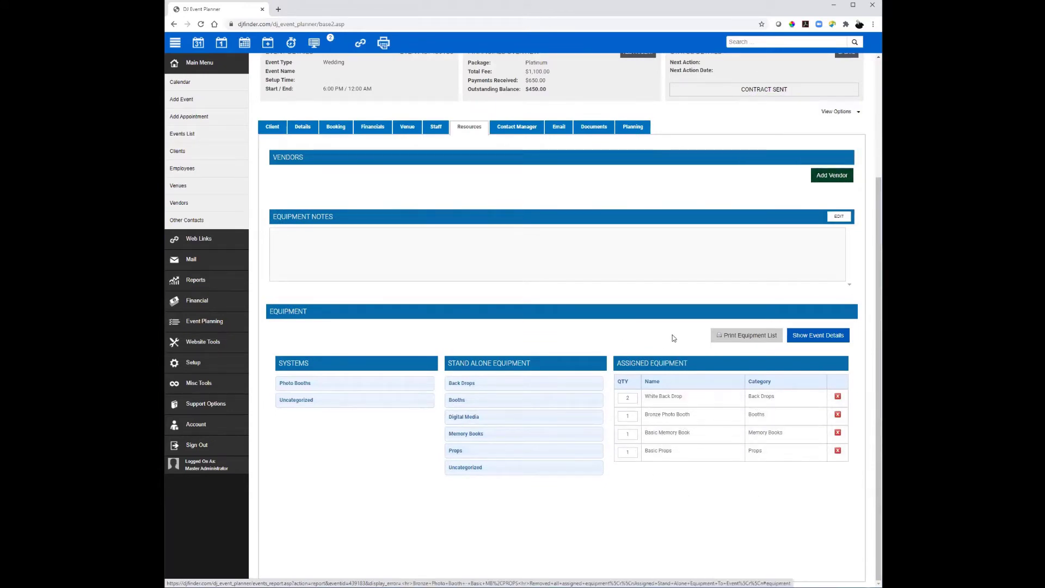
scroll(698, 210, "up", 2)
scroll(664, 361, "down", 2)
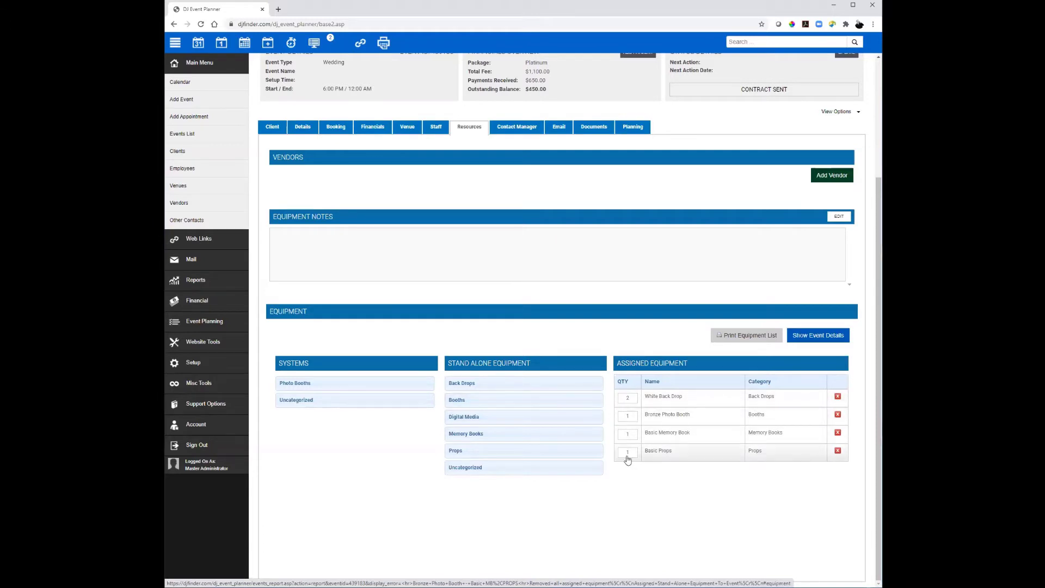
left_click(628, 398)
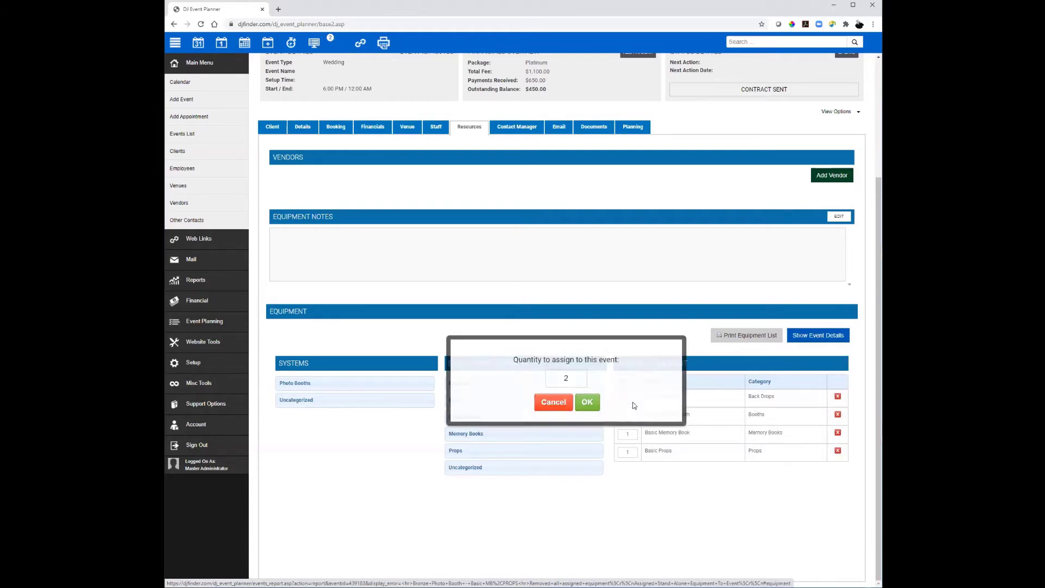
type("1")
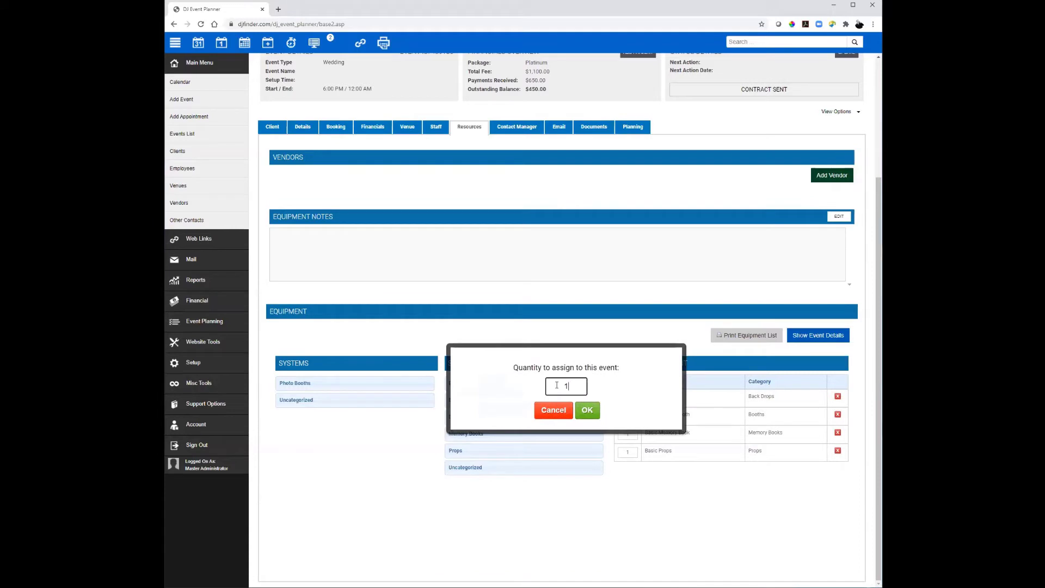
left_click(587, 411)
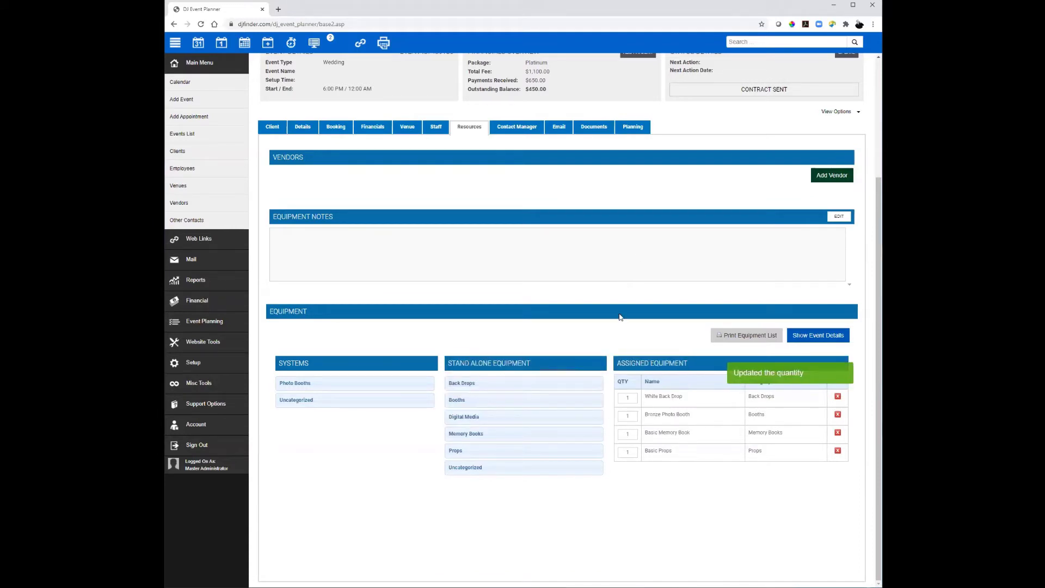
scroll(631, 314, "up", 2)
scroll(630, 310, "up", 1)
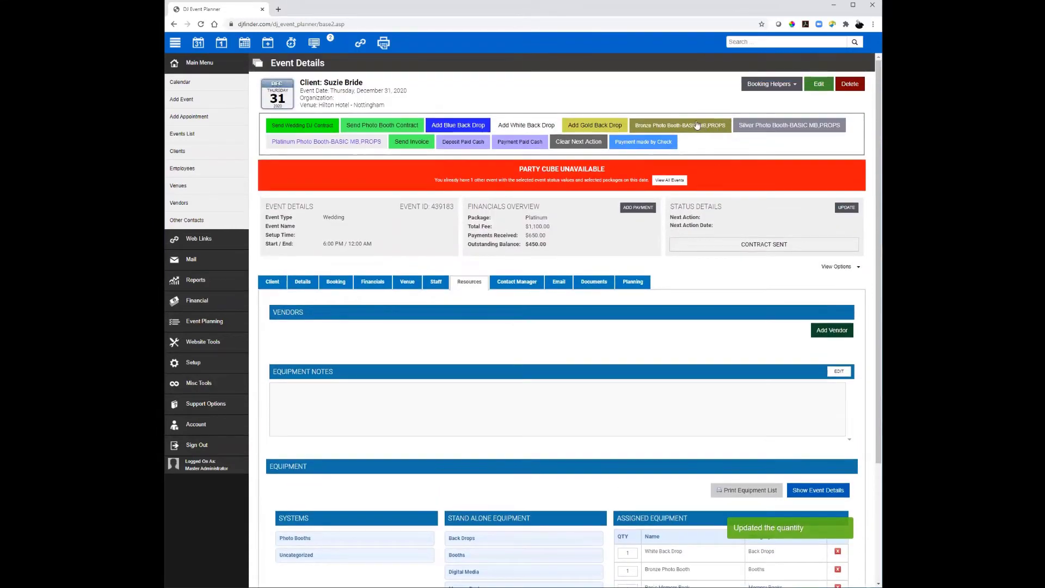
- Enable new-event automation for the Bronze Photo Booth - Basic MB,PROPS booking helper, with all event statuses and only the Bronze Package selected
left_click(197, 363)
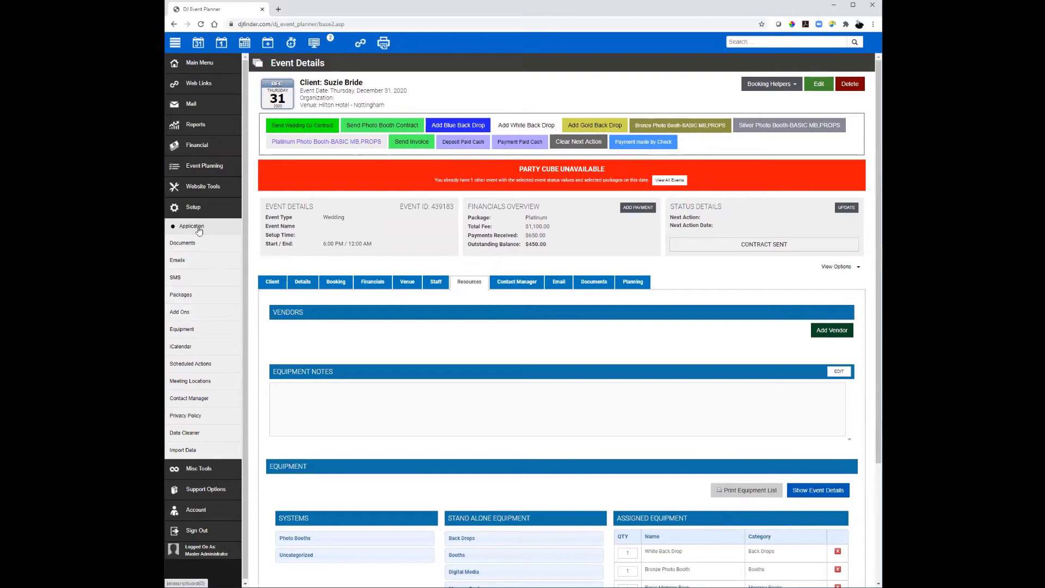
left_click(191, 226)
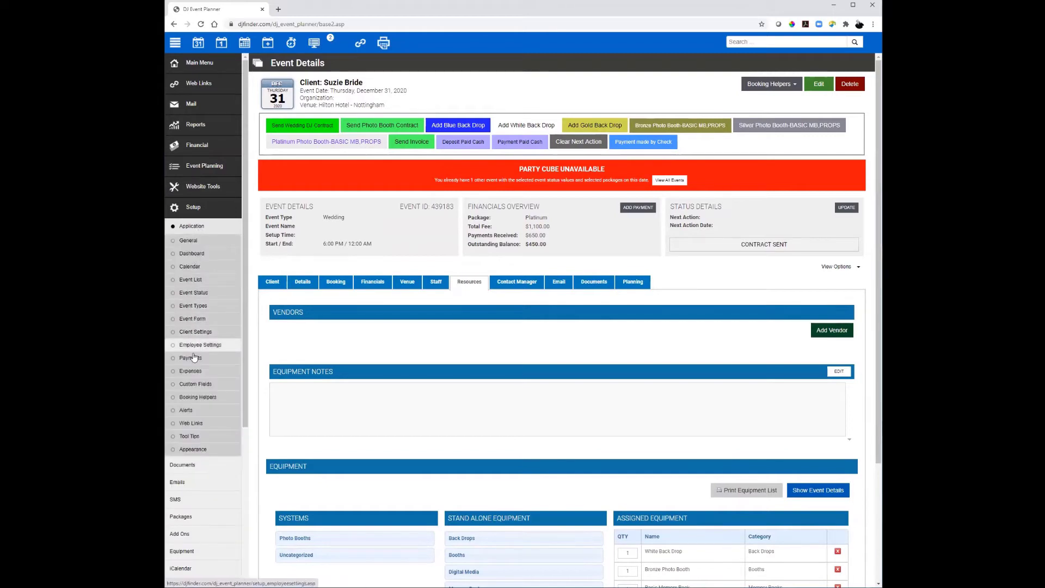
left_click(198, 397)
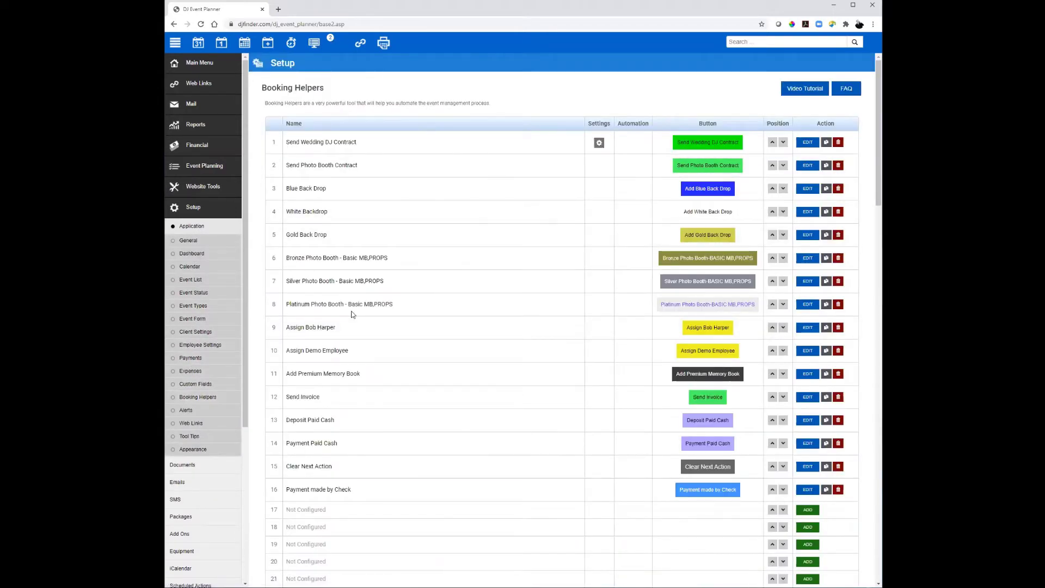
left_click(807, 259)
left_click(620, 113)
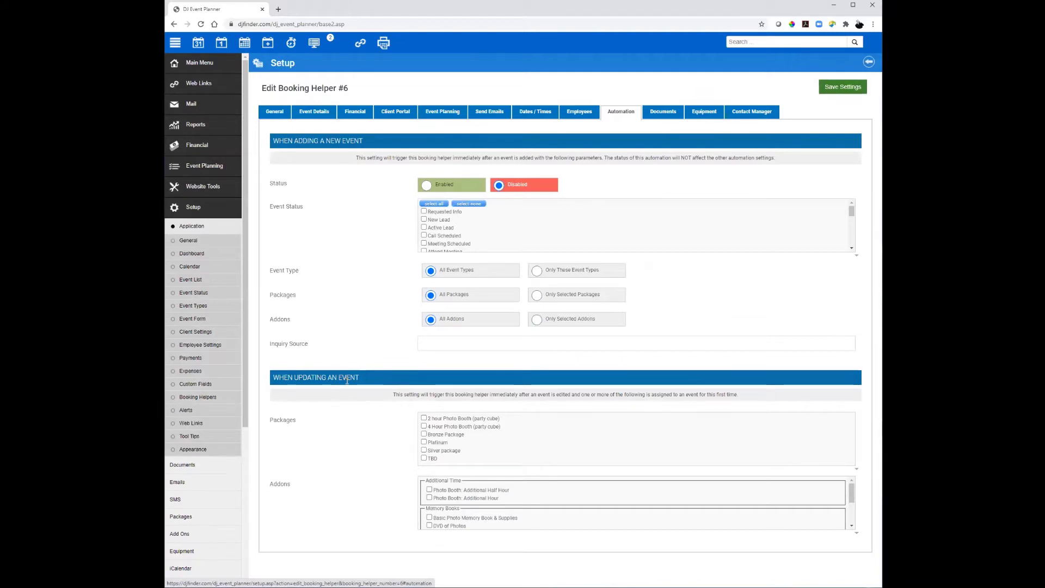
left_click(428, 185)
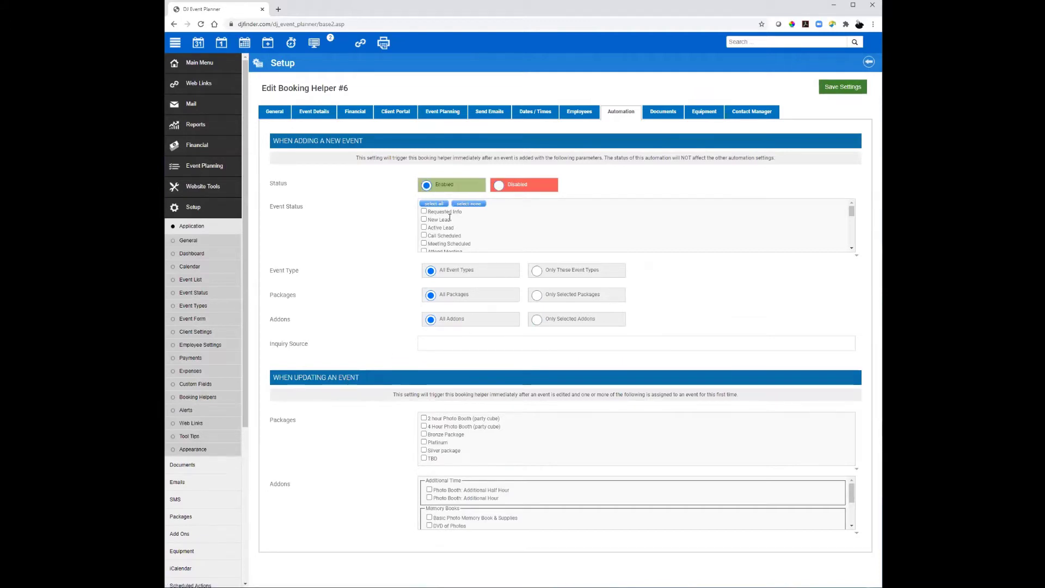
left_click(434, 203)
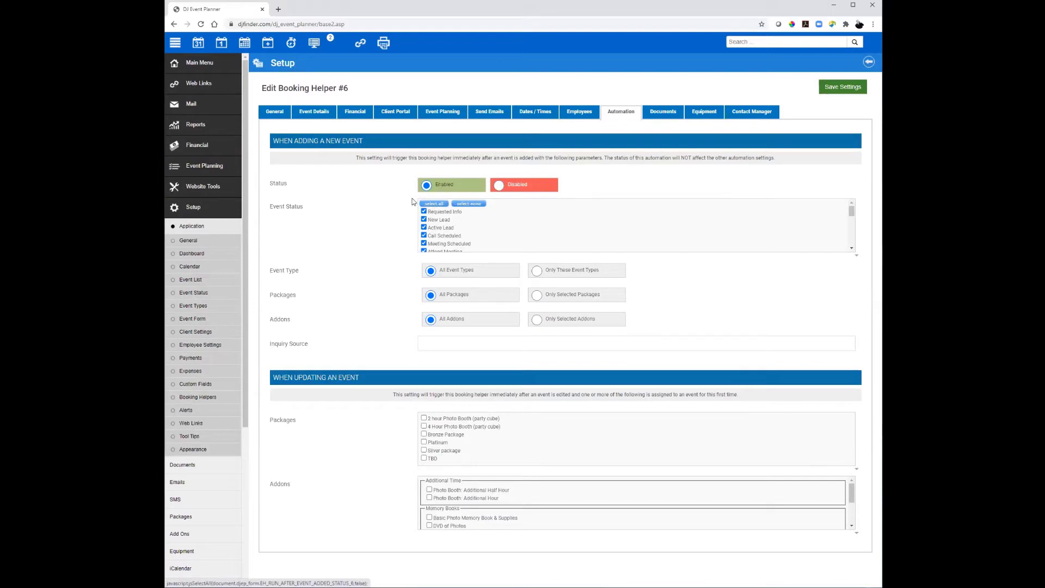
left_click(538, 296)
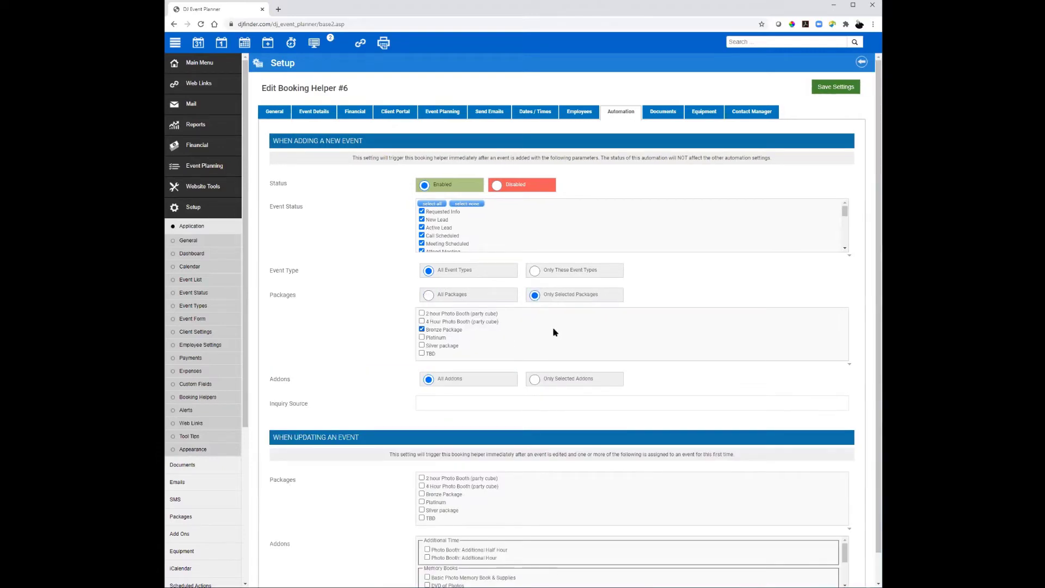
- Make the helper also trigger when an event is updated with the Bronze Package, and save the helper
scroll(555, 353, "down", 1)
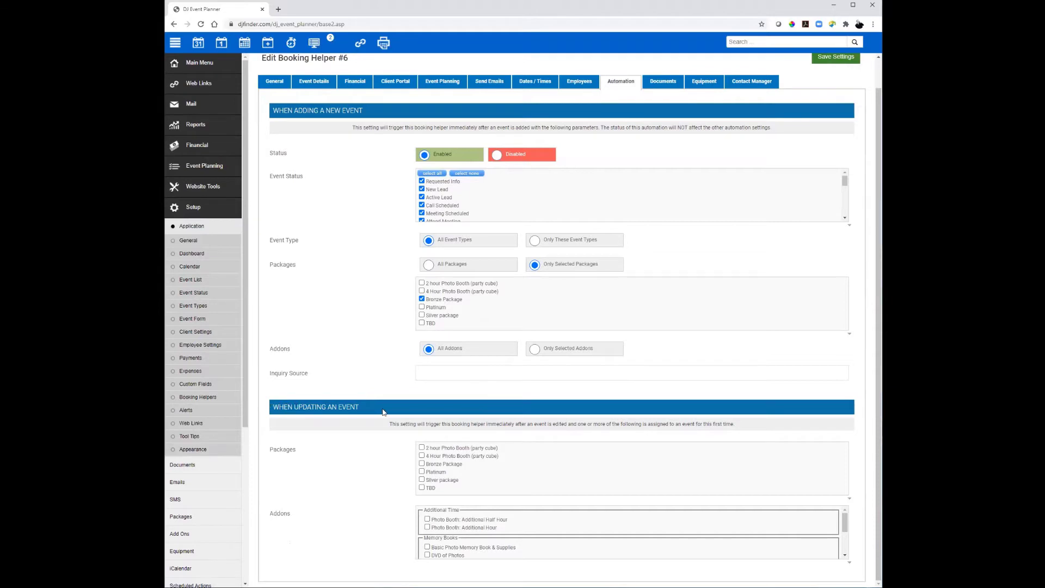
scroll(422, 528, "down", 1)
scroll(428, 536, "up", 2)
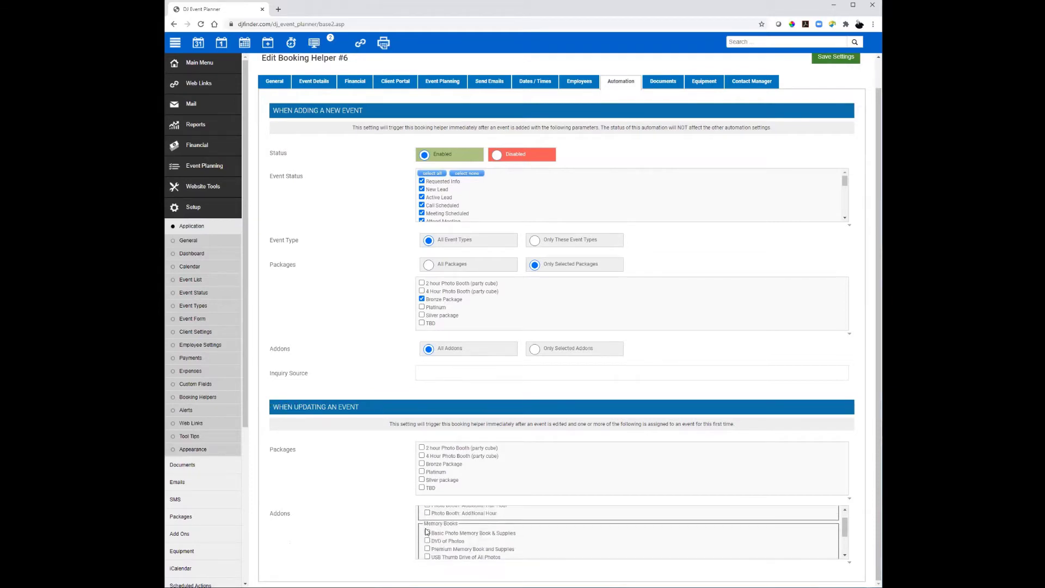
scroll(427, 532, "down", 2)
scroll(419, 539, "up", 5)
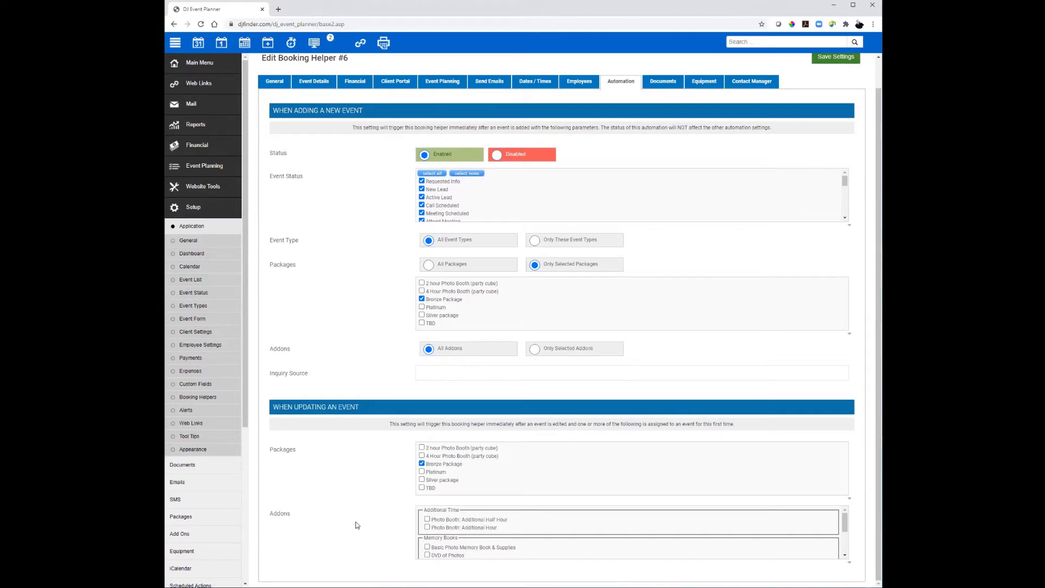
scroll(449, 531, "down", 2)
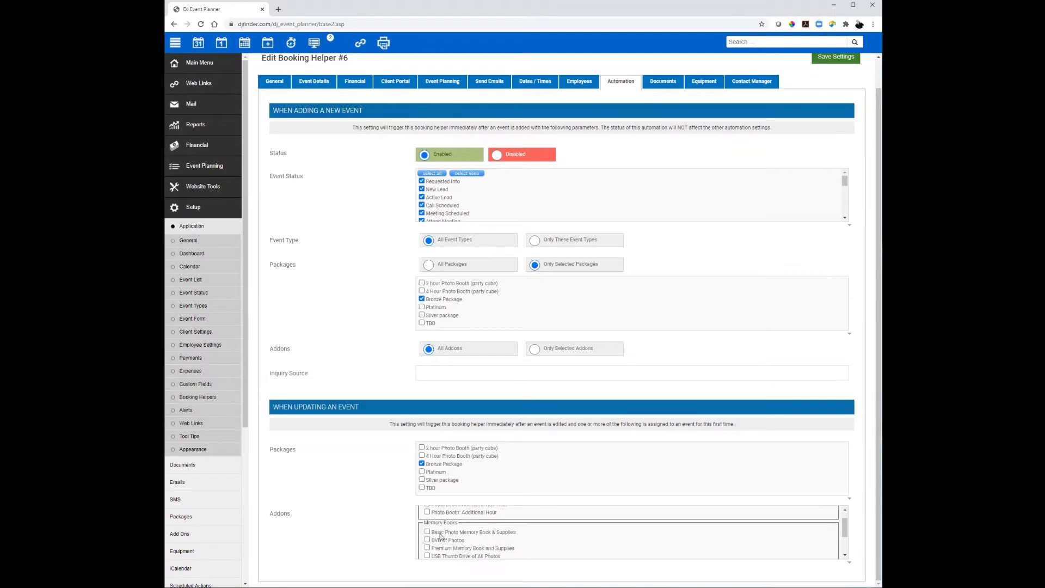
scroll(594, 435, "up", 1)
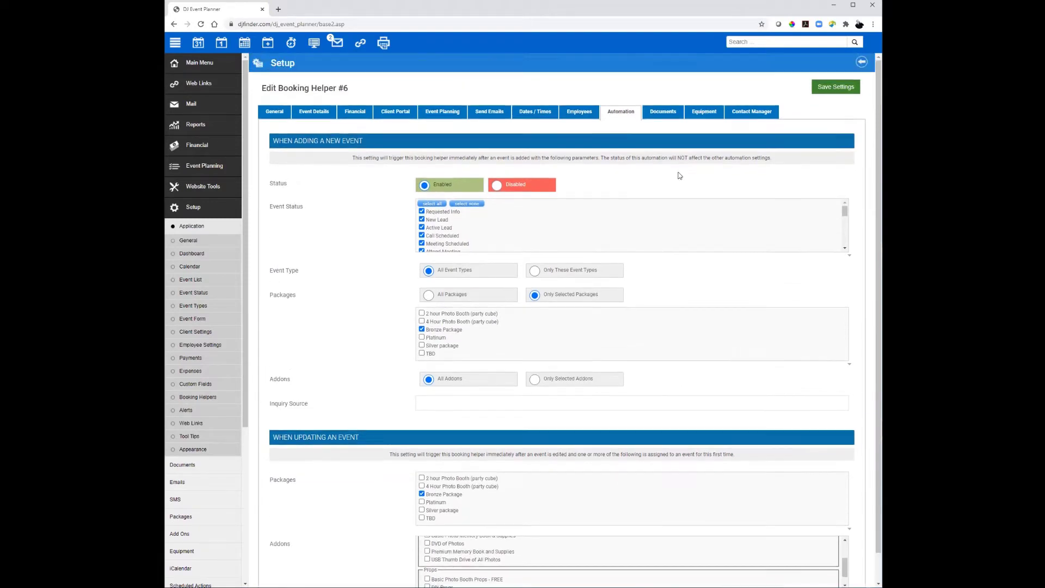
left_click(834, 86)
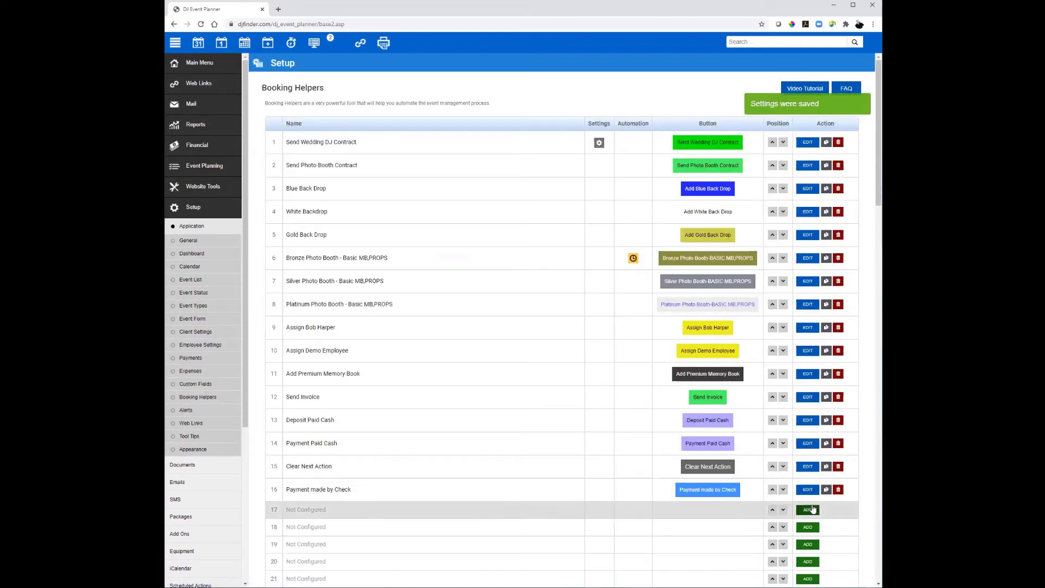
- Add booking helper #17, triggered on event updates by the Premium Memory Book and Supplies addon, with new-event automation enabled
left_click(808, 509)
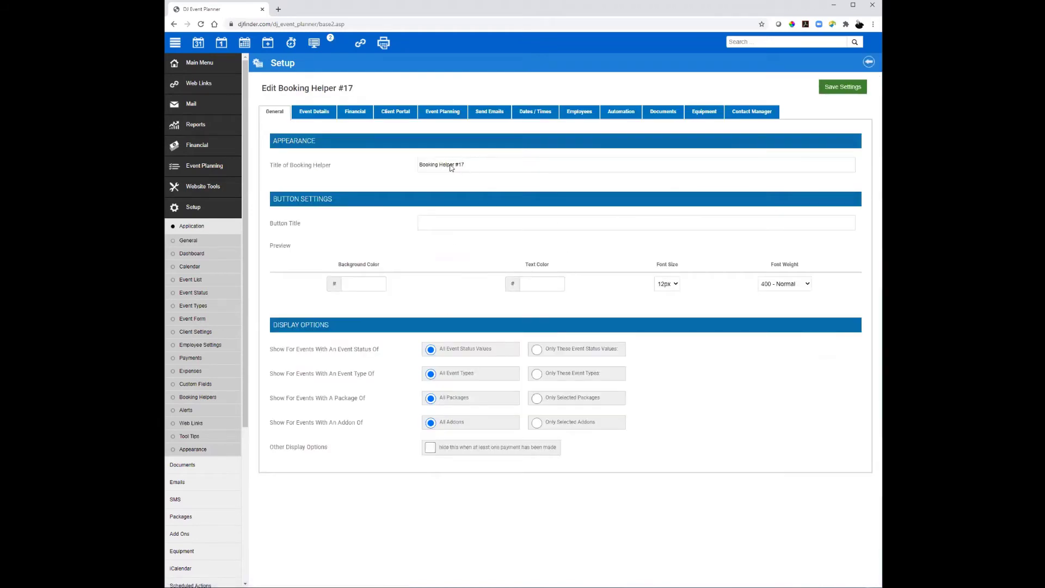
left_click(620, 111)
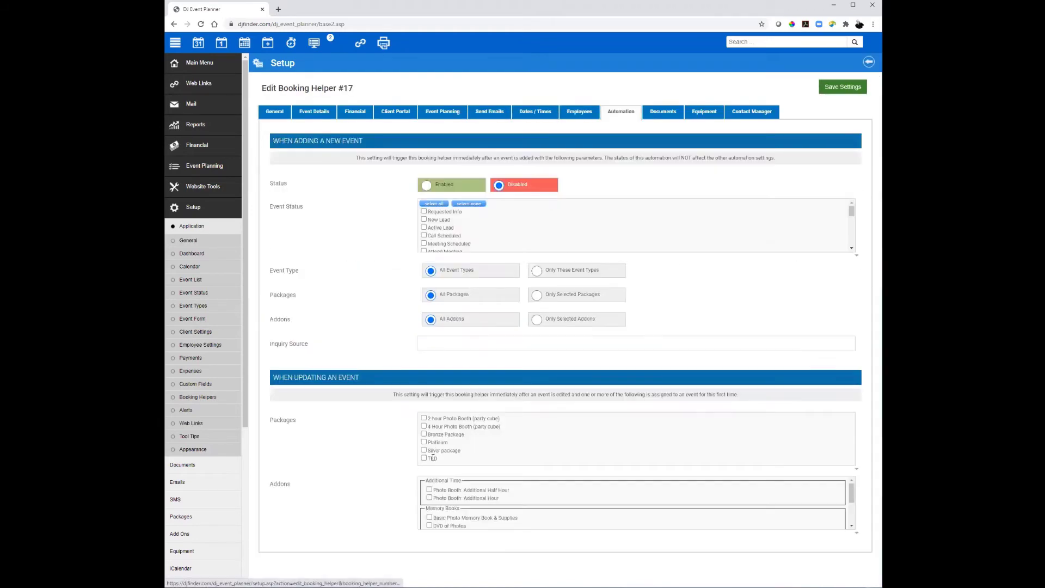
scroll(432, 500, "down", 5)
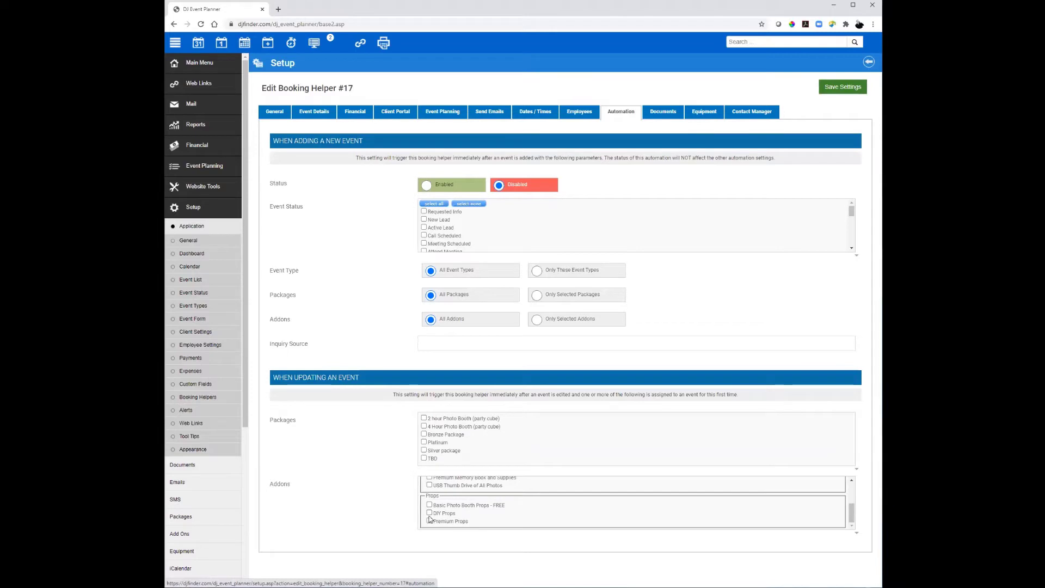
scroll(430, 514, "up", 2)
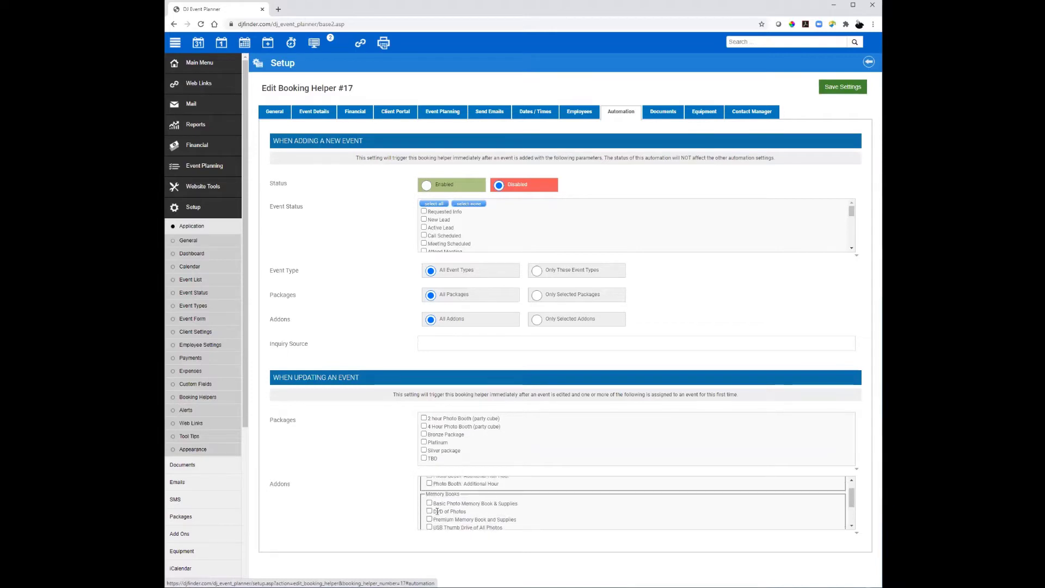
scroll(430, 513, "down", 1)
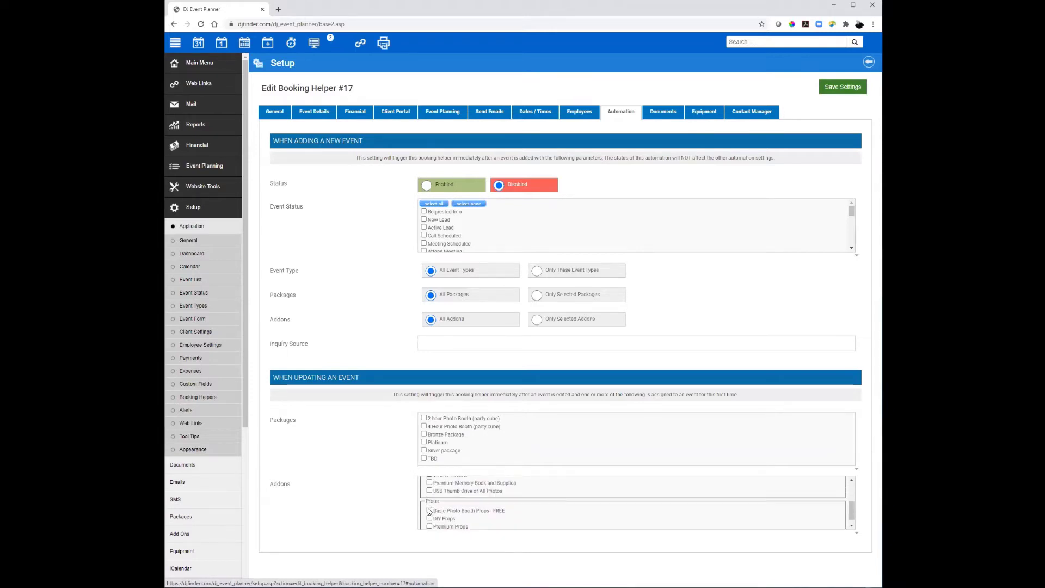
scroll(430, 512, "up", 1)
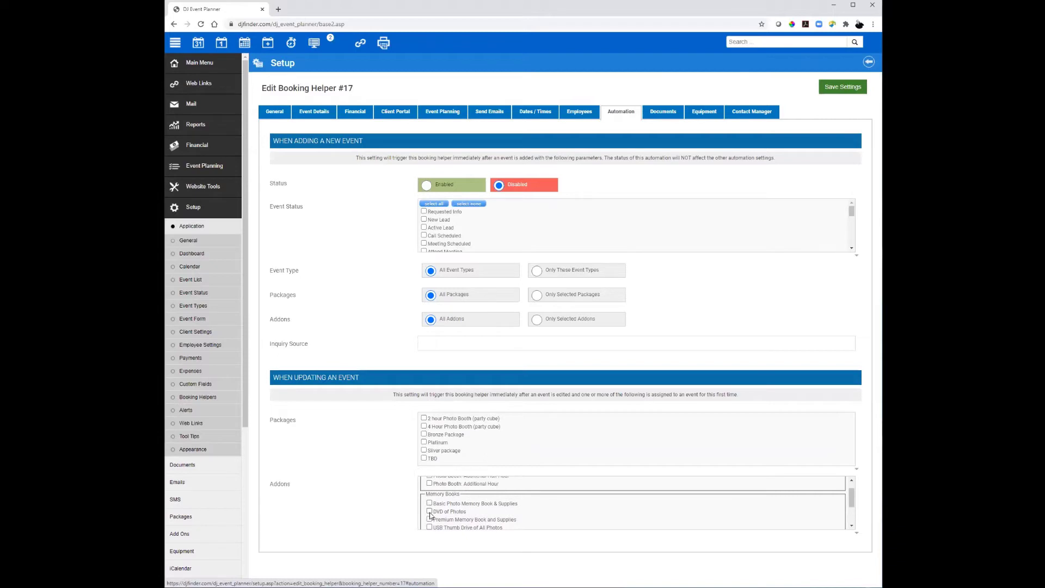
scroll(431, 514, "up", 1)
scroll(431, 506, "down", 1)
scroll(431, 508, "up", 1)
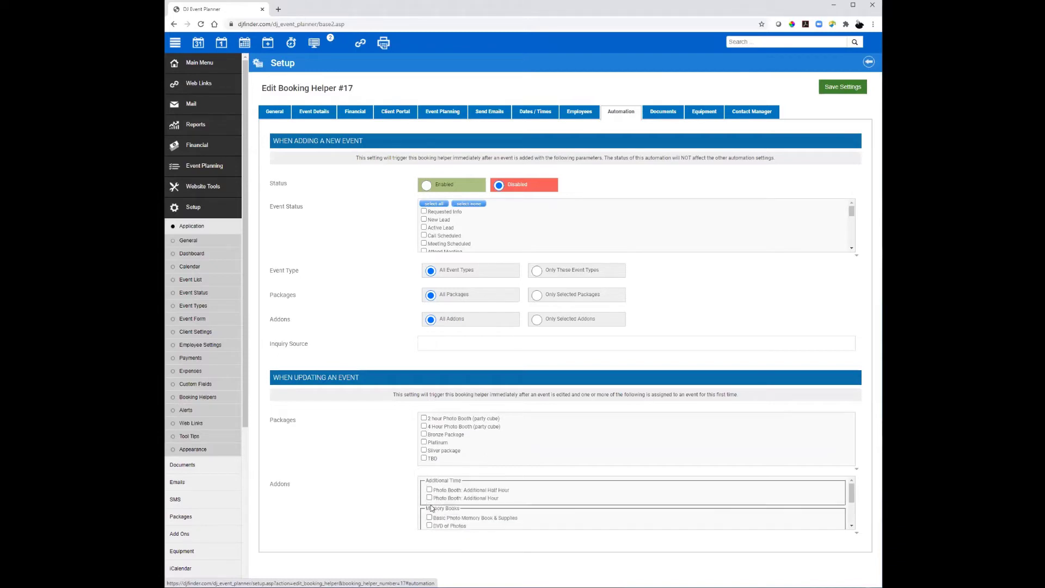
scroll(430, 514, "down", 2)
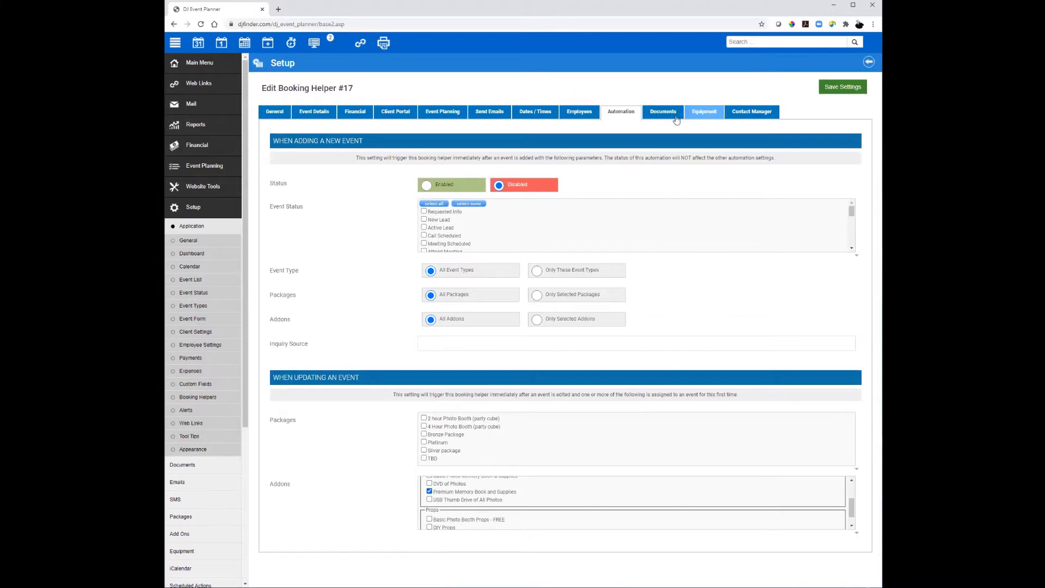
left_click(451, 191)
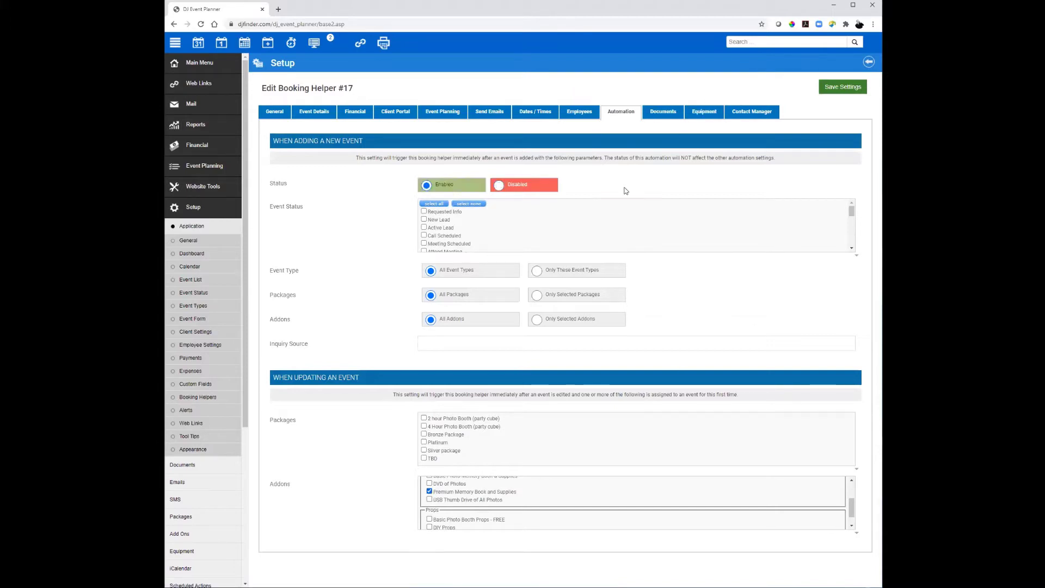
- Assign one White Back Drop and one Premium Memory Book as the new helper's stand-alone equipment
left_click(699, 116)
scroll(761, 404, "down", 1)
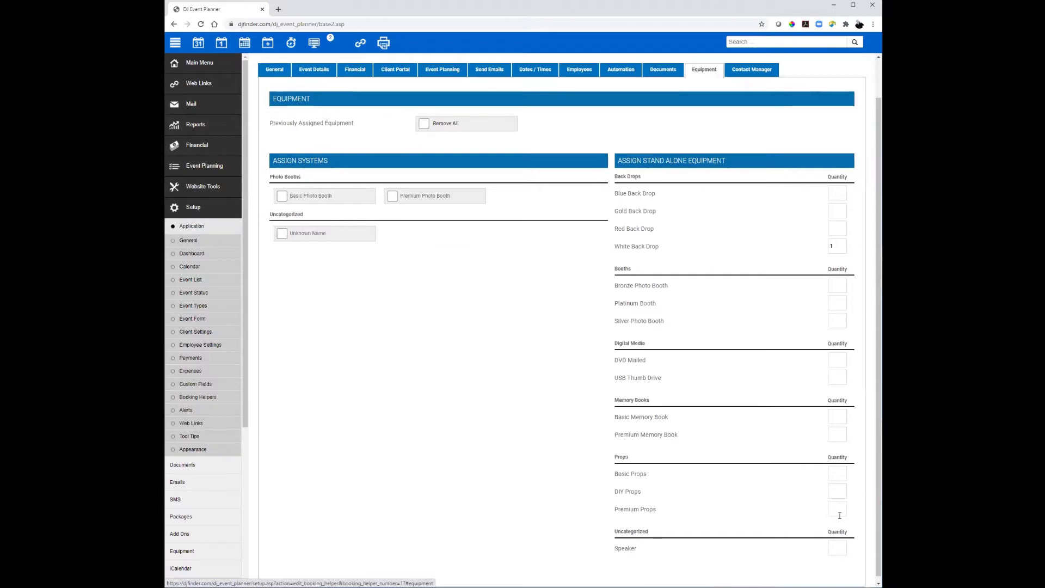
left_click(833, 431)
type("1")
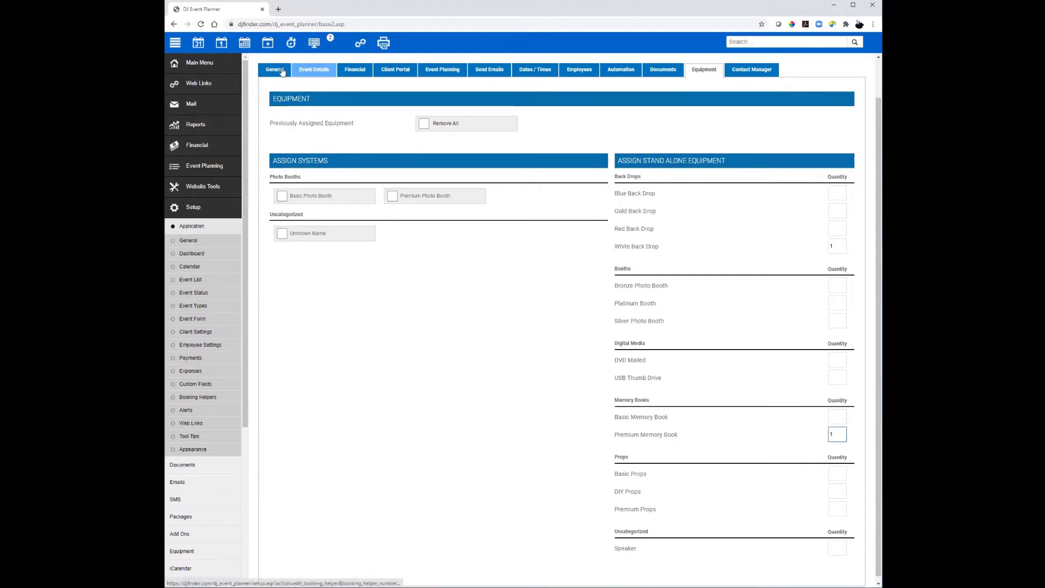
- Title booking helper #17 "Add Memory Prem MB"
left_click(298, 73)
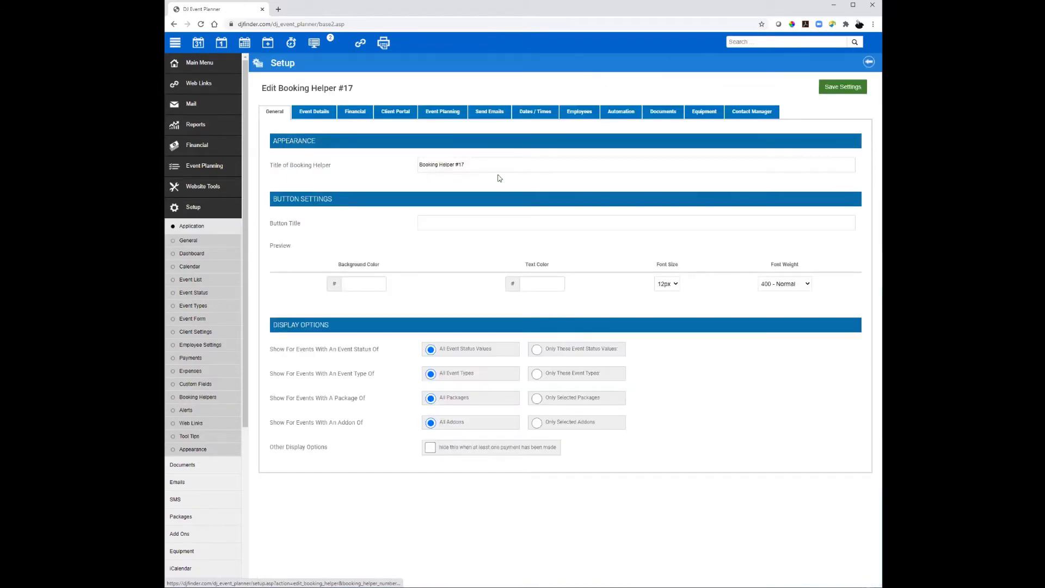
type("A")
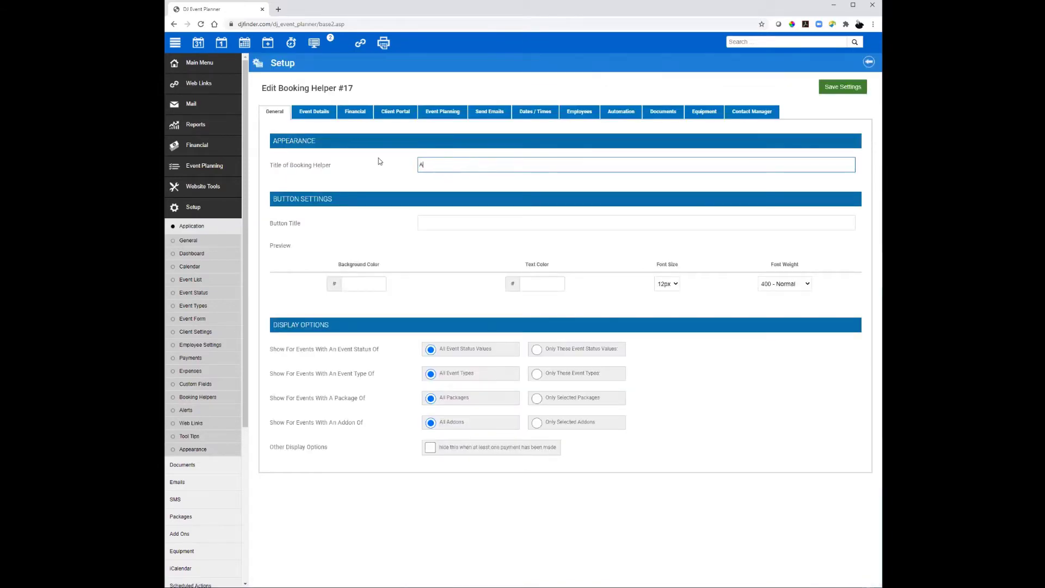
type("dd Memory Prem MB")
- Limit the helper's display to selected event statuses, event types, packages and addons, leaving every choice unticked, and save the helper
left_click(544, 352)
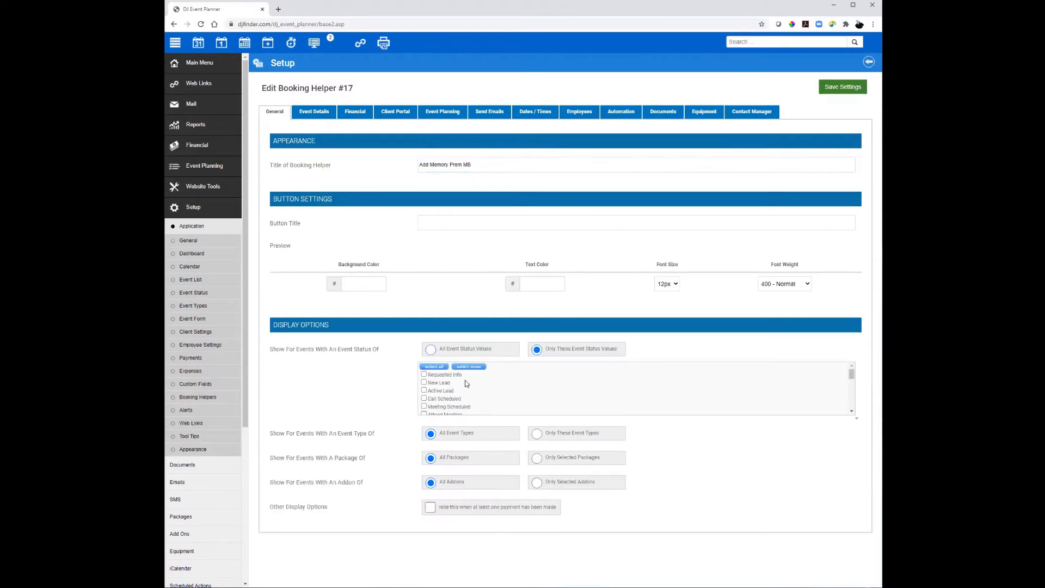
left_click(536, 434)
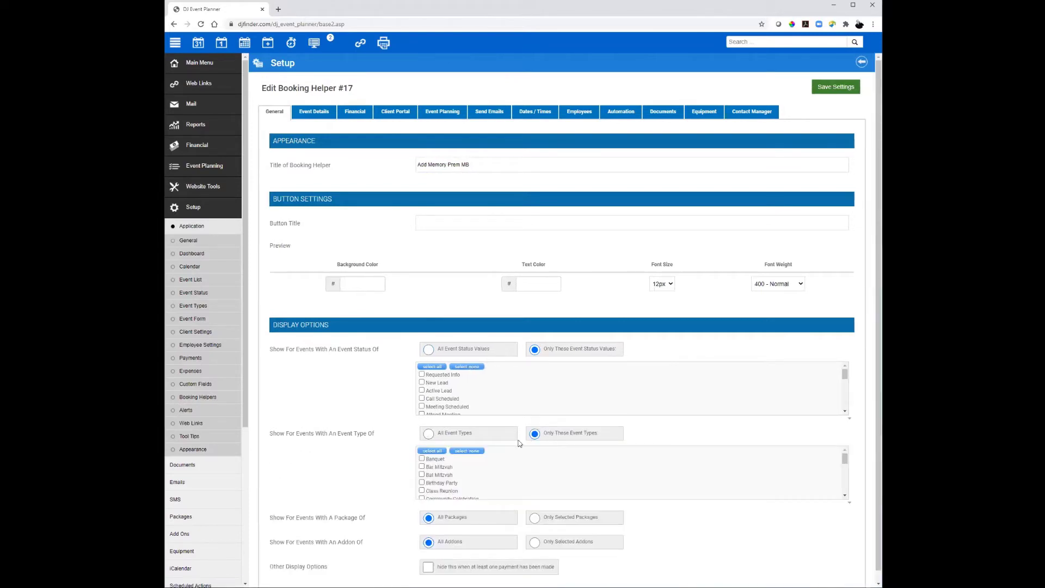
left_click(535, 518)
scroll(535, 522, "down", 1)
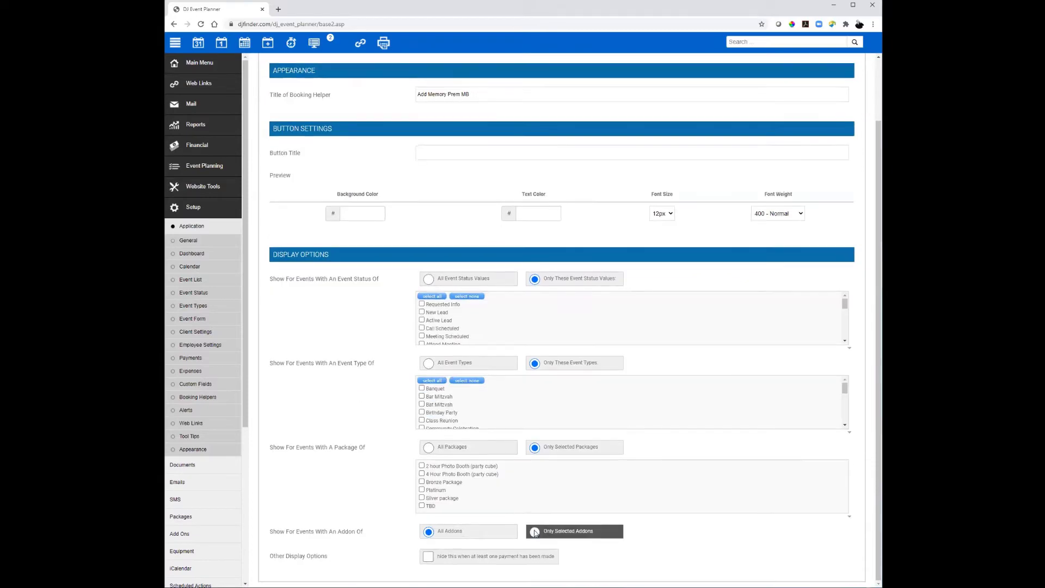
left_click(535, 532)
scroll(525, 502, "down", 1)
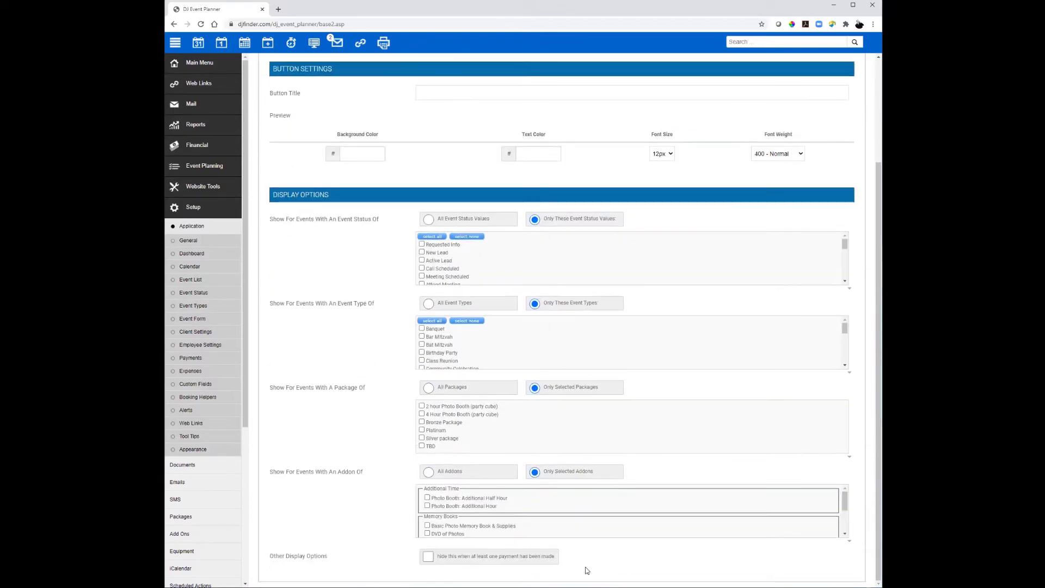
scroll(625, 420, "up", 1)
scroll(641, 139, "up", 2)
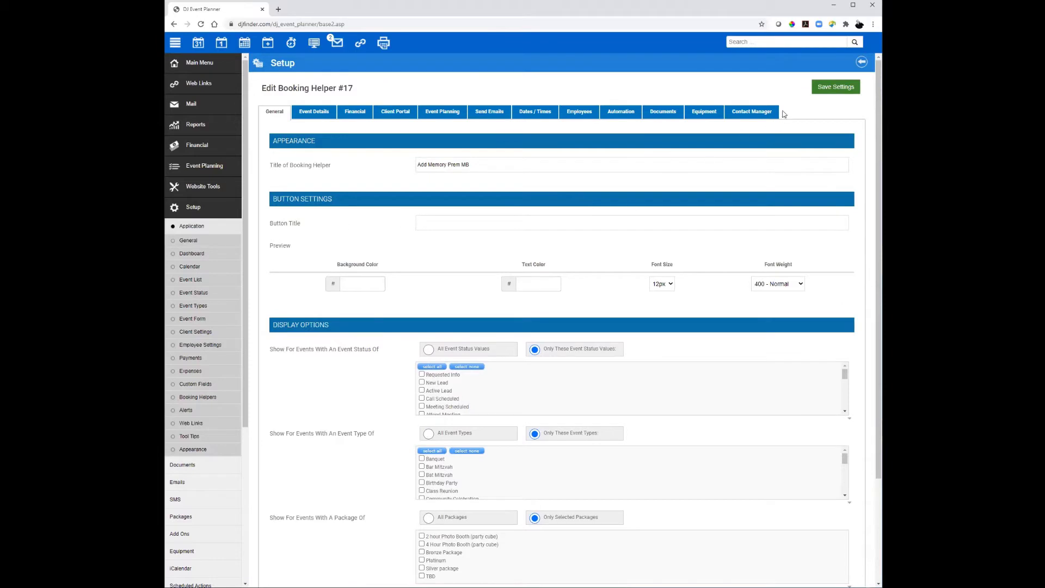
left_click(834, 89)
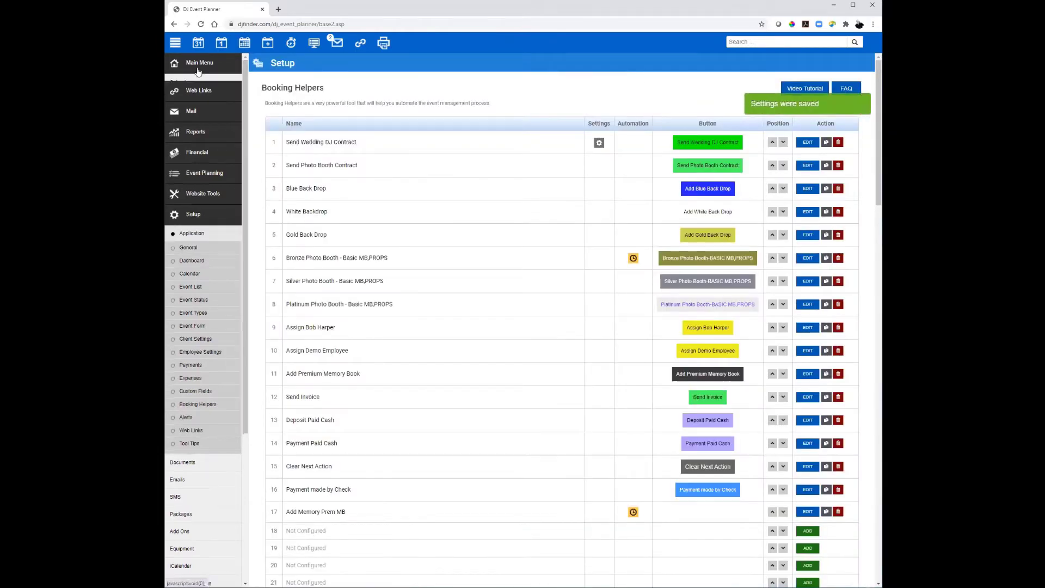
- Open the December 31, 2020 wedding event from the events list and examine its assigned equipment
left_click(199, 63)
left_click(189, 133)
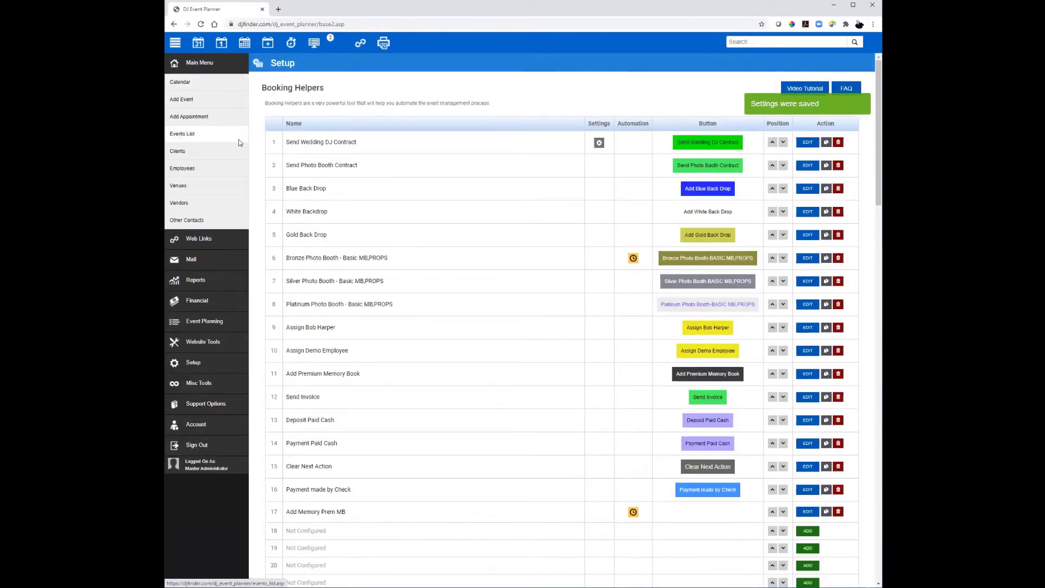
left_click(418, 143)
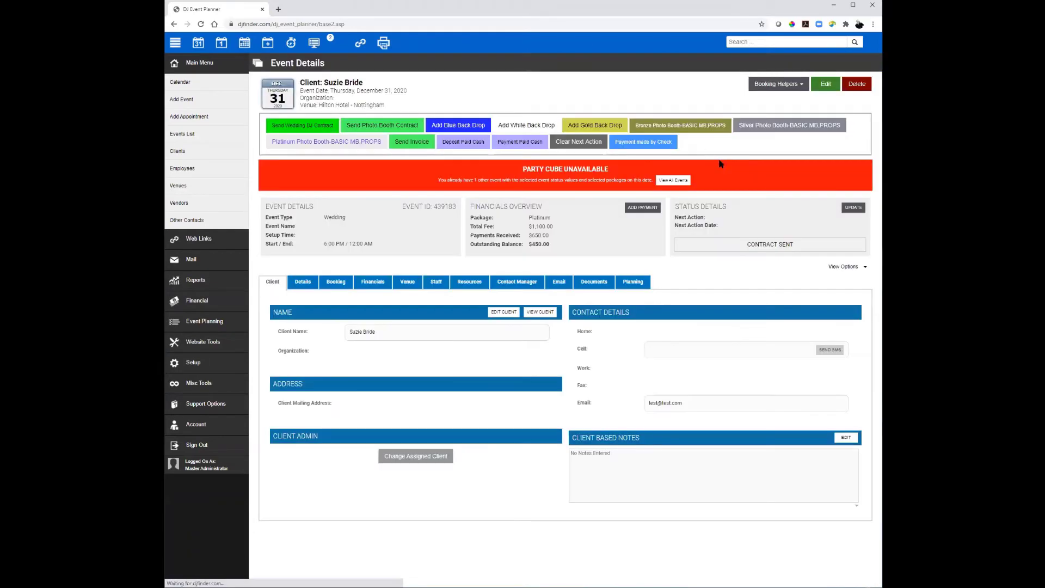
left_click(458, 283)
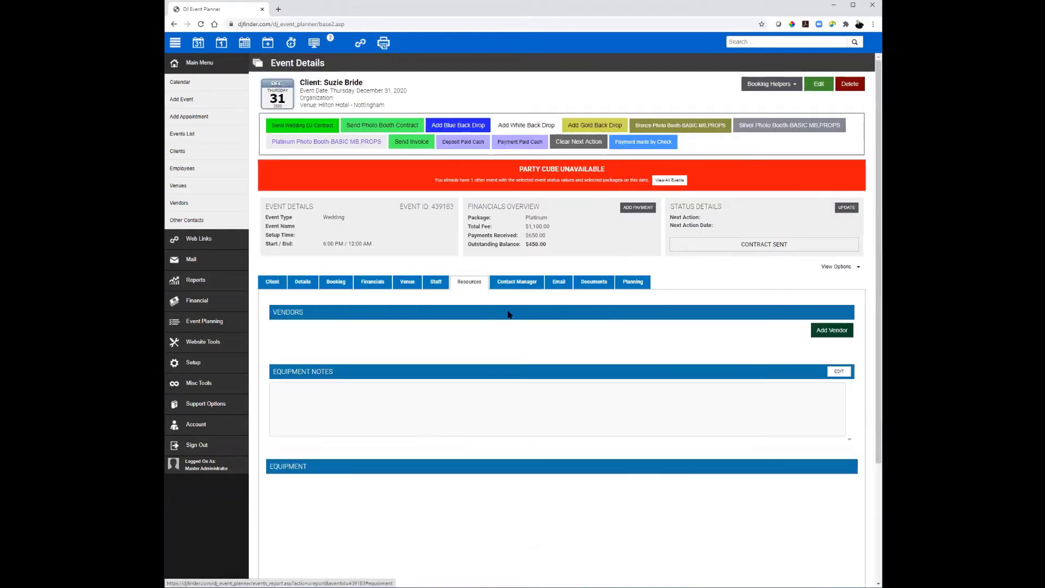
scroll(762, 463, "down", 3)
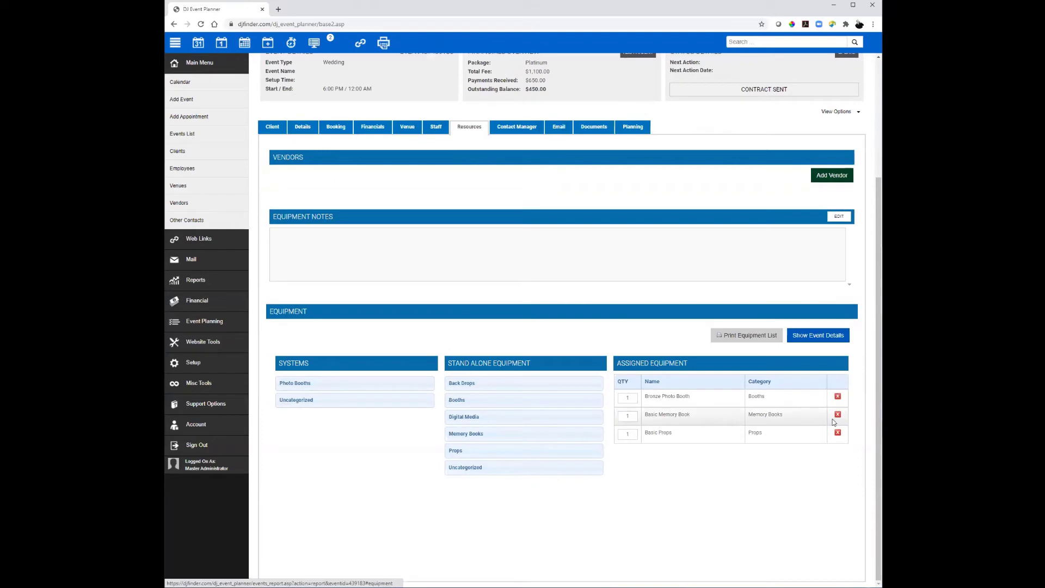
scroll(509, 208, "up", 3)
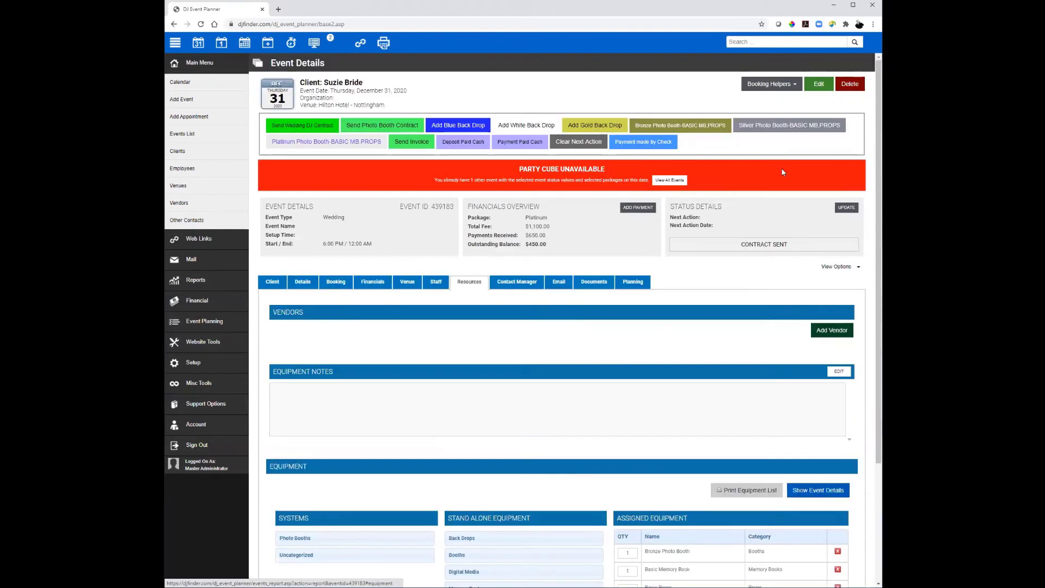
- Add the Premium Memory Book and Supplies addon to the wedding event, save it, and check the event's assigned equipment
left_click(819, 84)
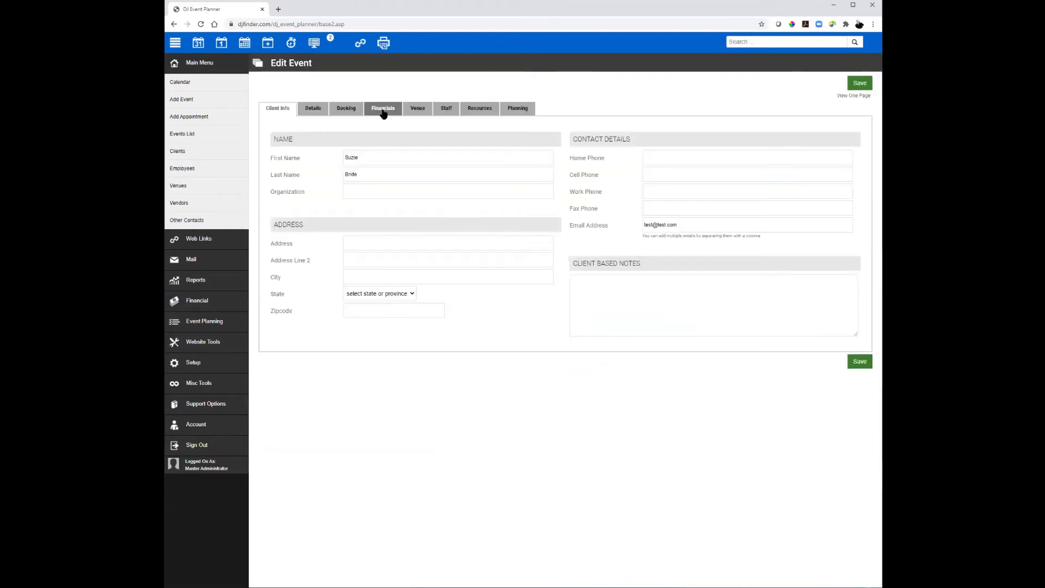
left_click(384, 112)
left_click(415, 215)
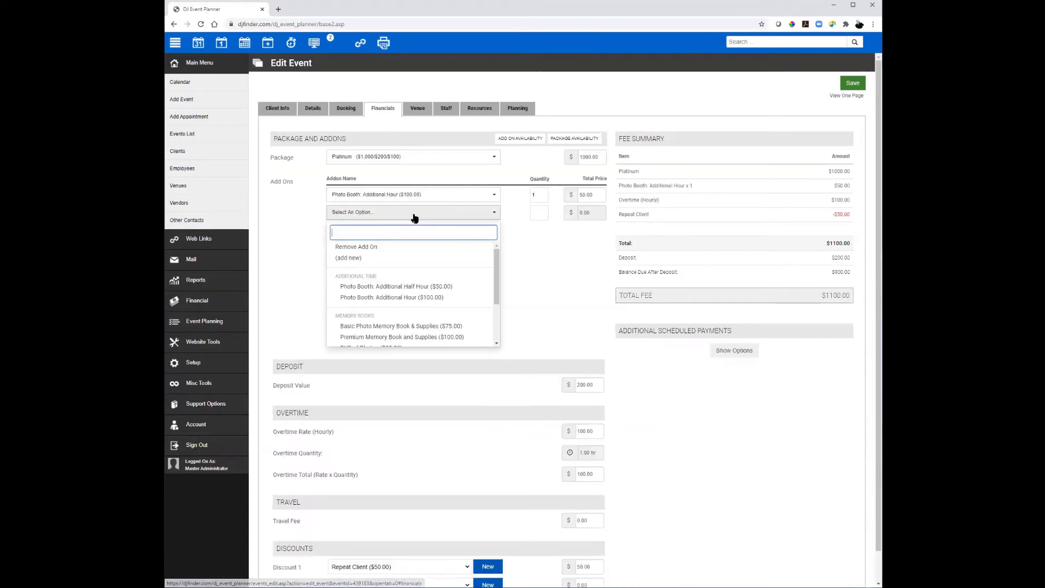
scroll(406, 298, "down", 1)
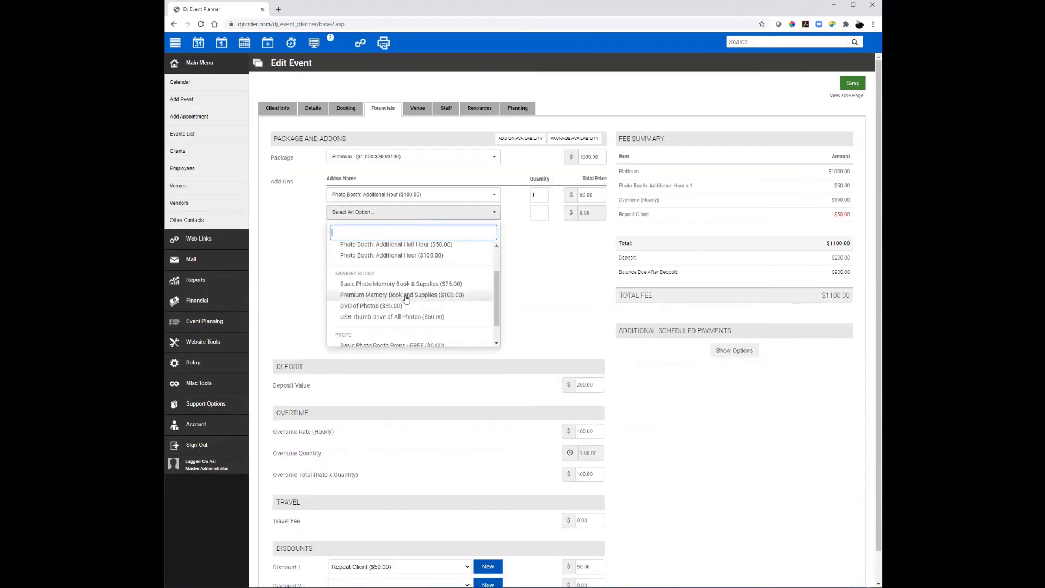
left_click(406, 296)
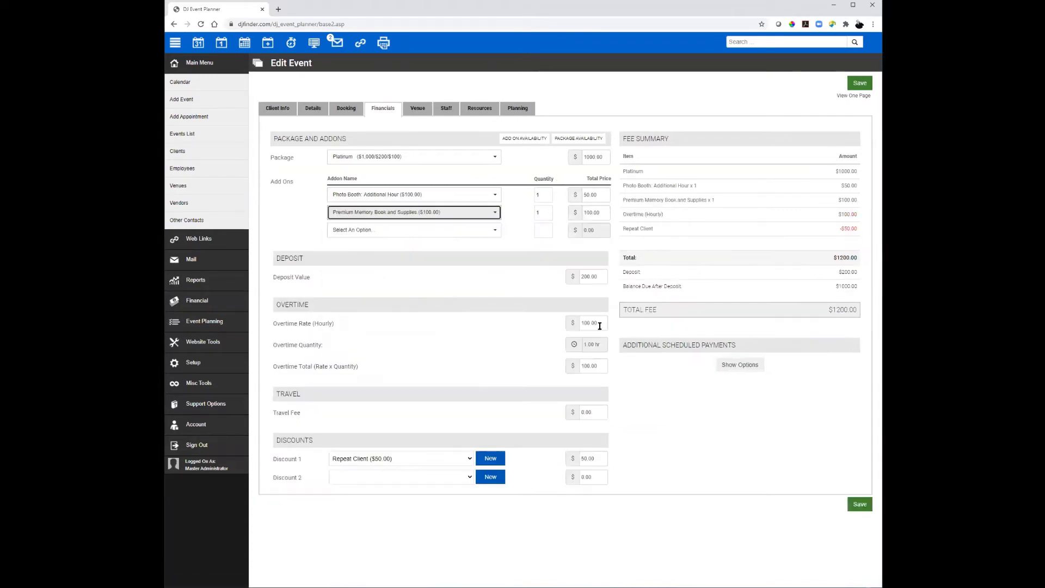
left_click(860, 83)
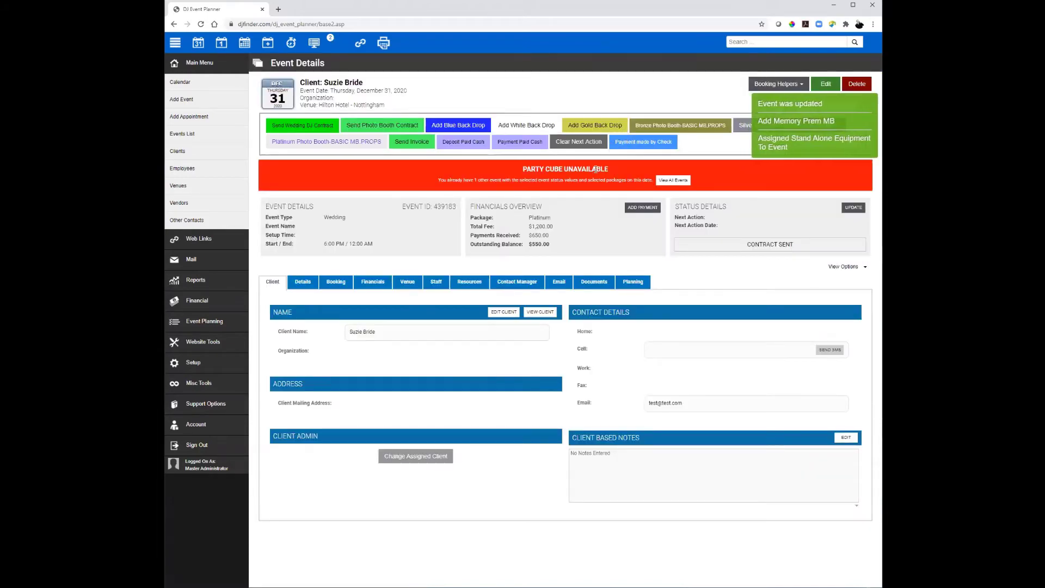
left_click(470, 283)
scroll(545, 338, "down", 3)
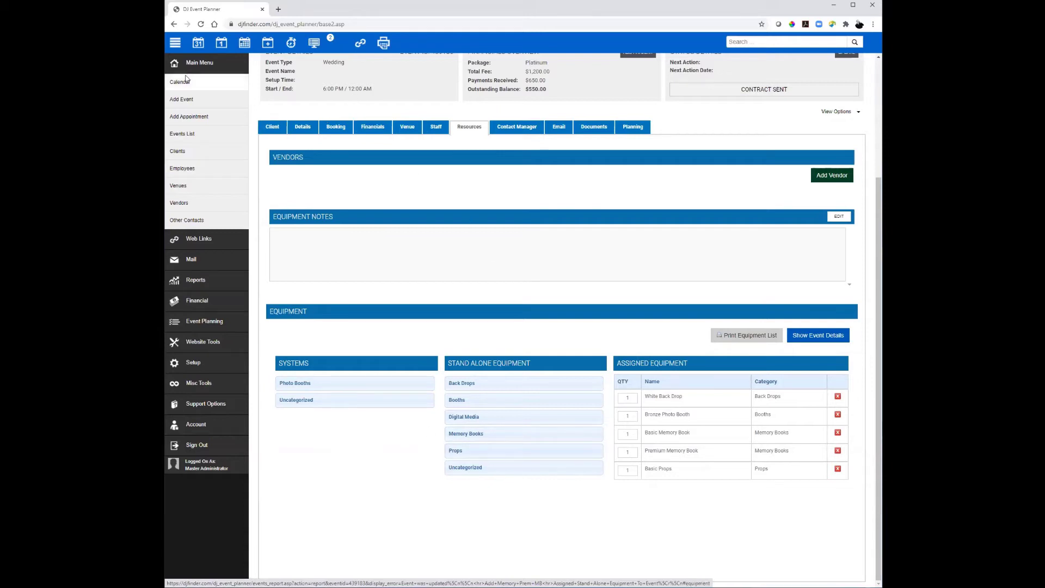
- Return to the booking helpers list in the application setup
left_click(200, 363)
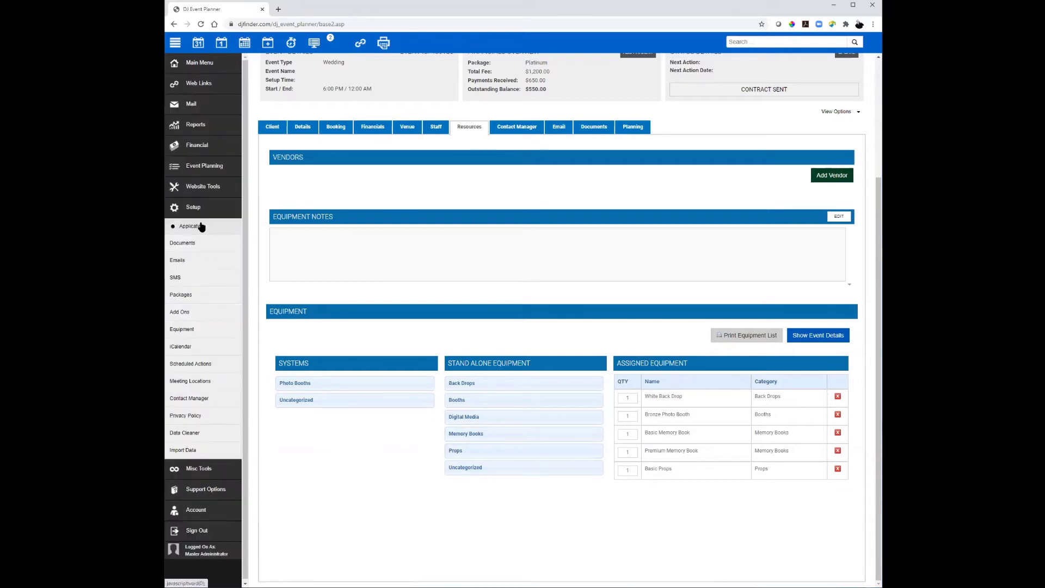
left_click(200, 235)
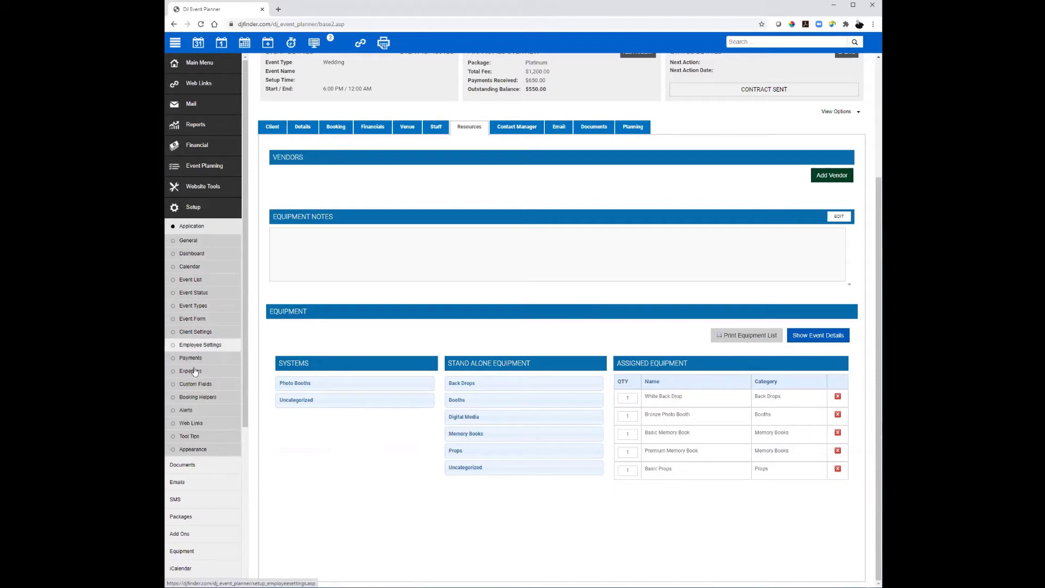
left_click(197, 400)
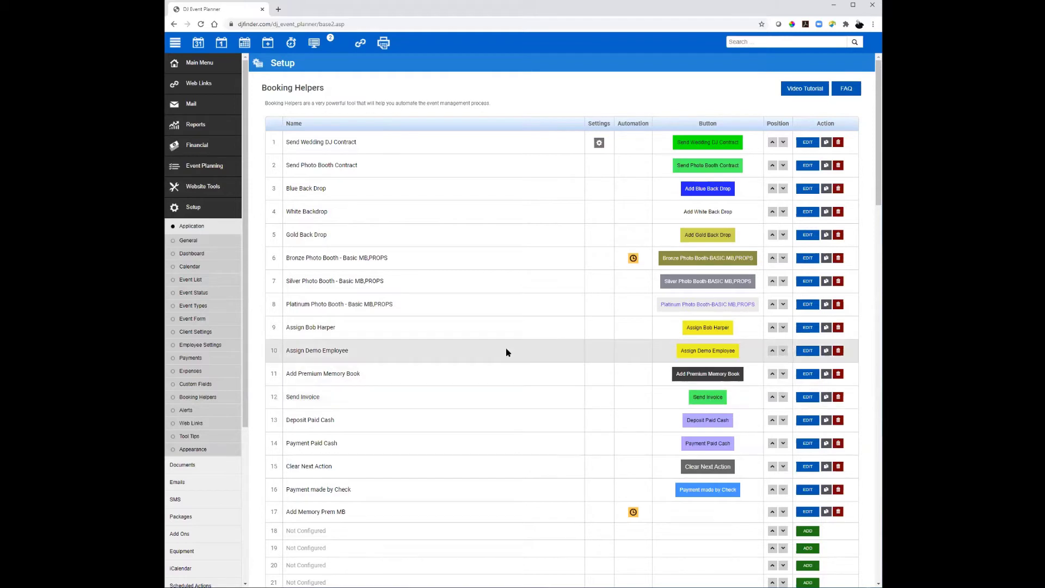
- Open the Digital Signature - Booking Confirmation document template and examine its e-signature actions, including the booking helper choices
left_click(184, 465)
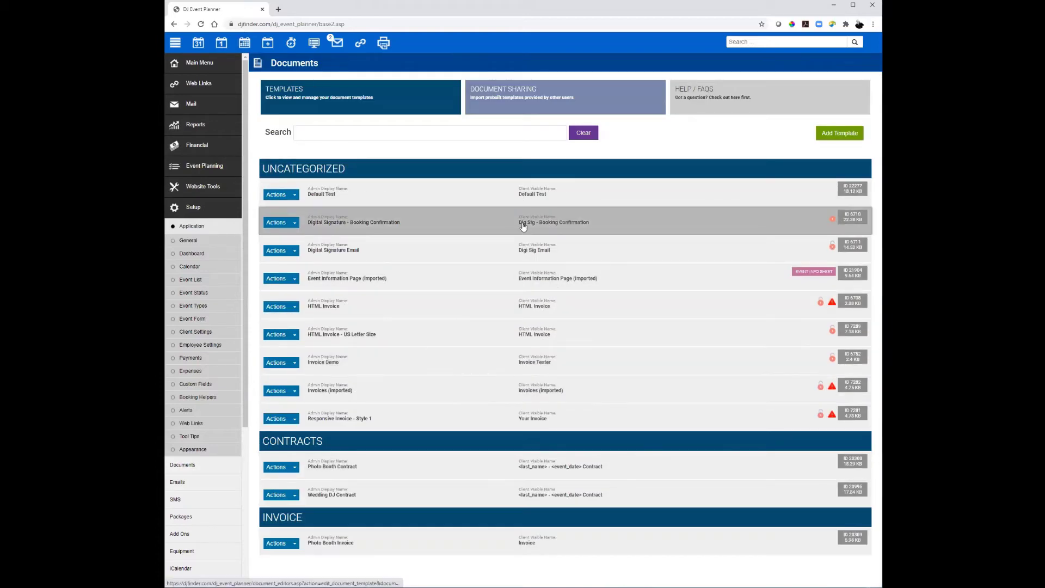
left_click(523, 227)
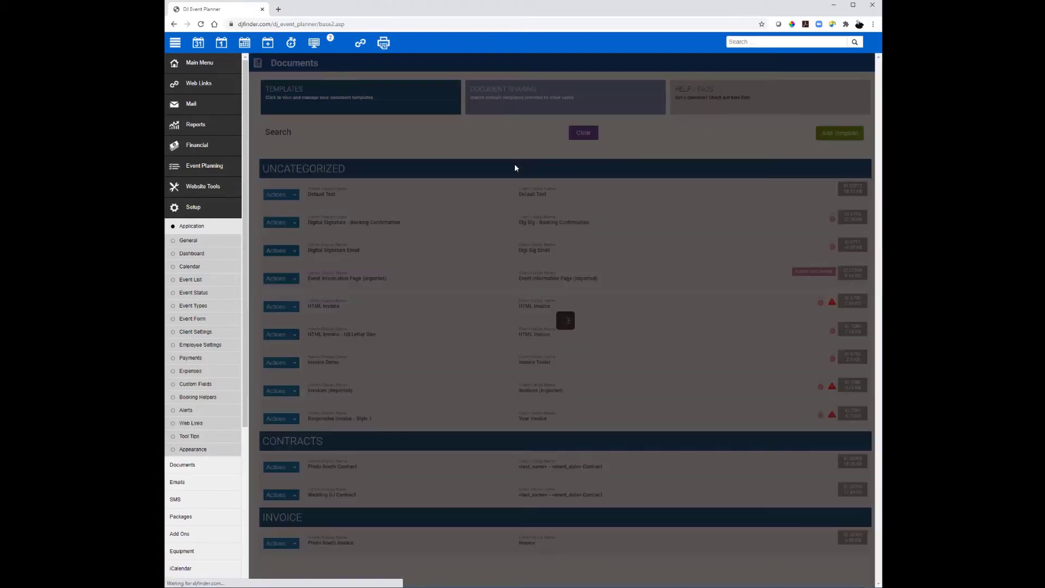
left_click(371, 115)
scroll(478, 406, "down", 3)
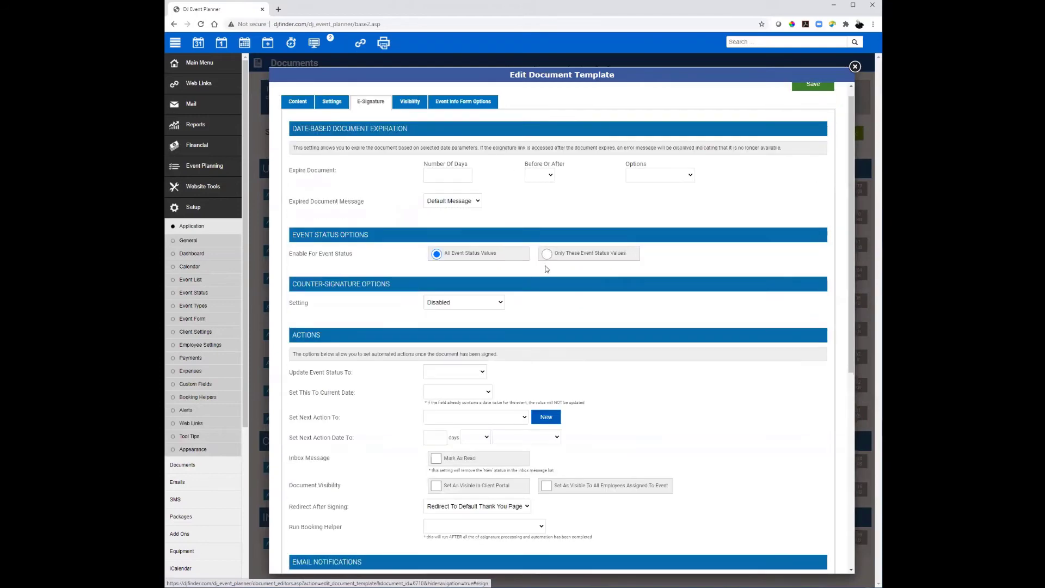
left_click(462, 373)
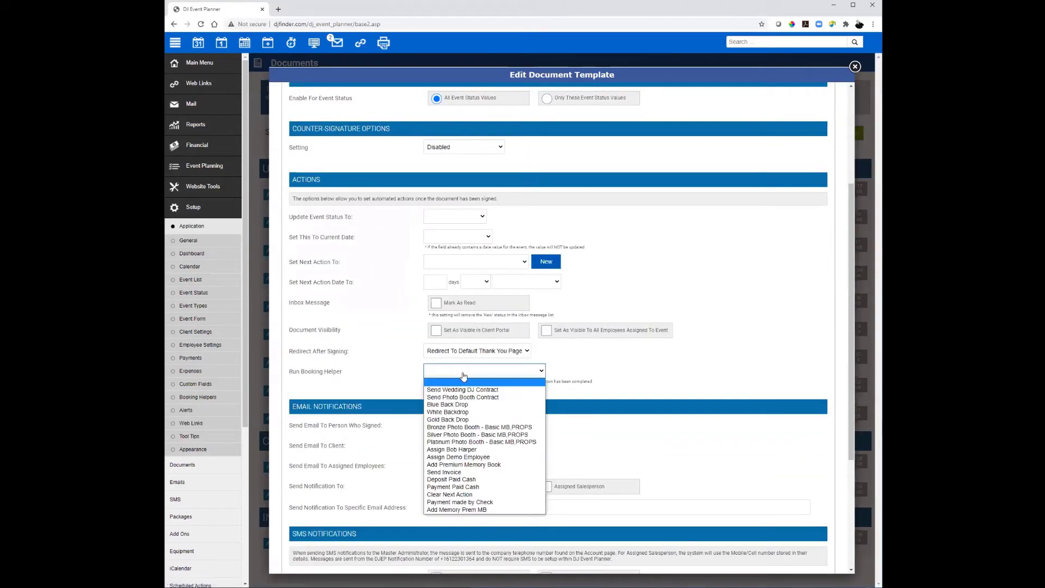
left_click(610, 376)
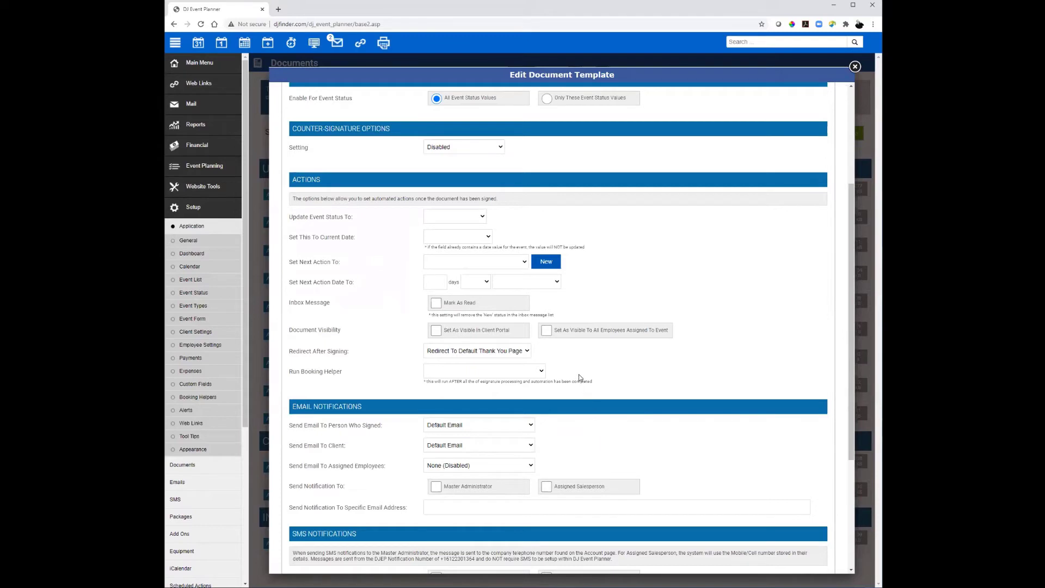
scroll(580, 377, "down", 1)
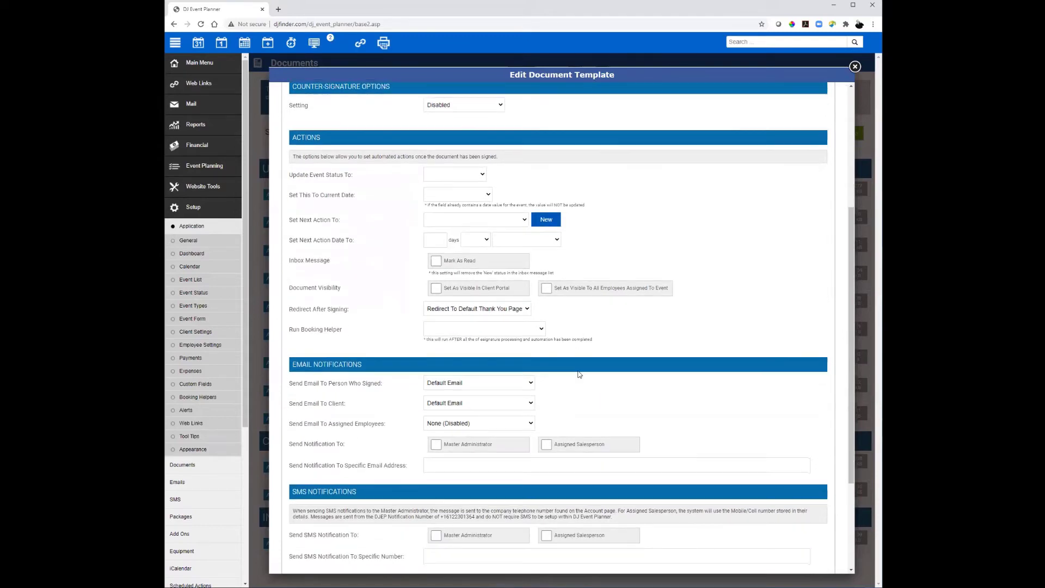
- Choose Silver Photo Booth - Basic MB,PROPS as the booking helper to run after signing, and close the template without saving
left_click(527, 330)
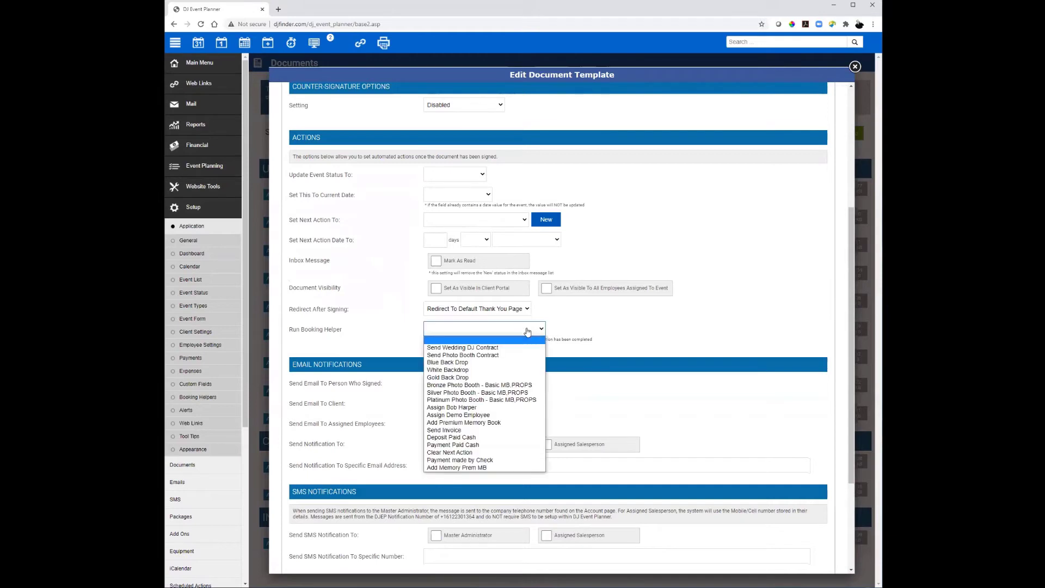
left_click(506, 393)
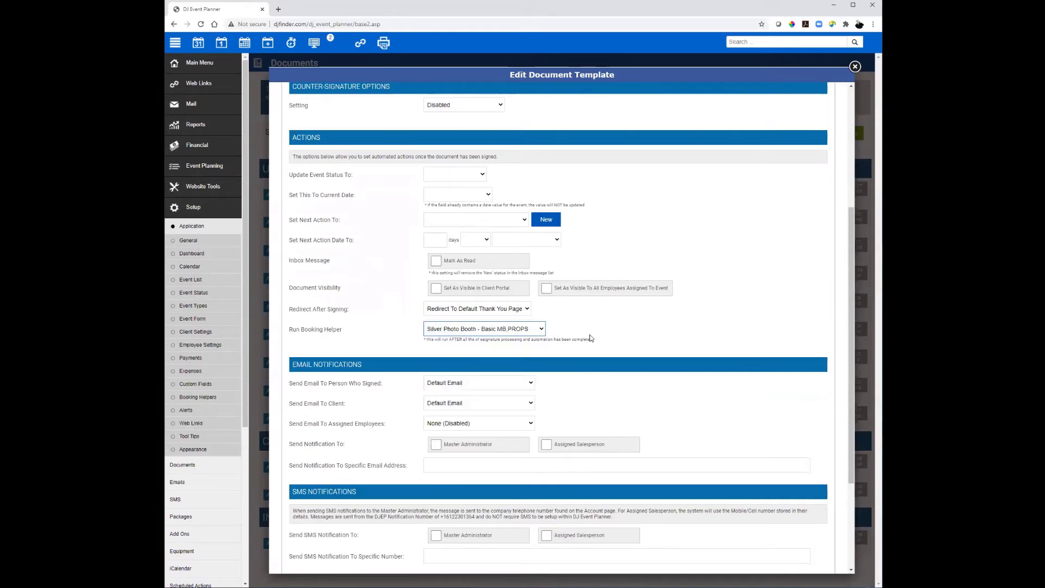
left_click(855, 66)
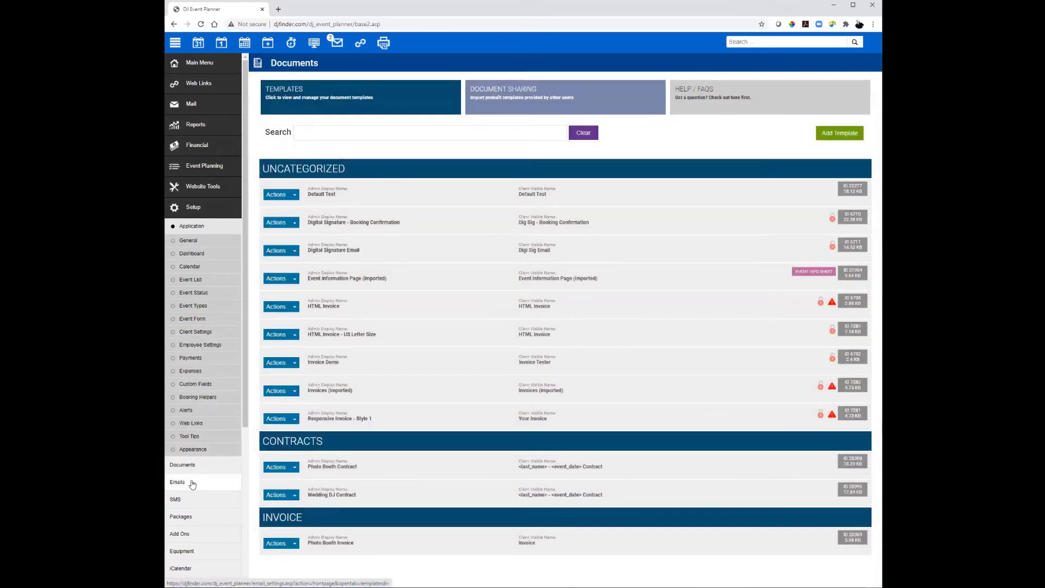
- Open the payment gateway settings and examine Stripe's after-payment options, including the first payment booking helper choices, and close without saving
left_click(199, 188)
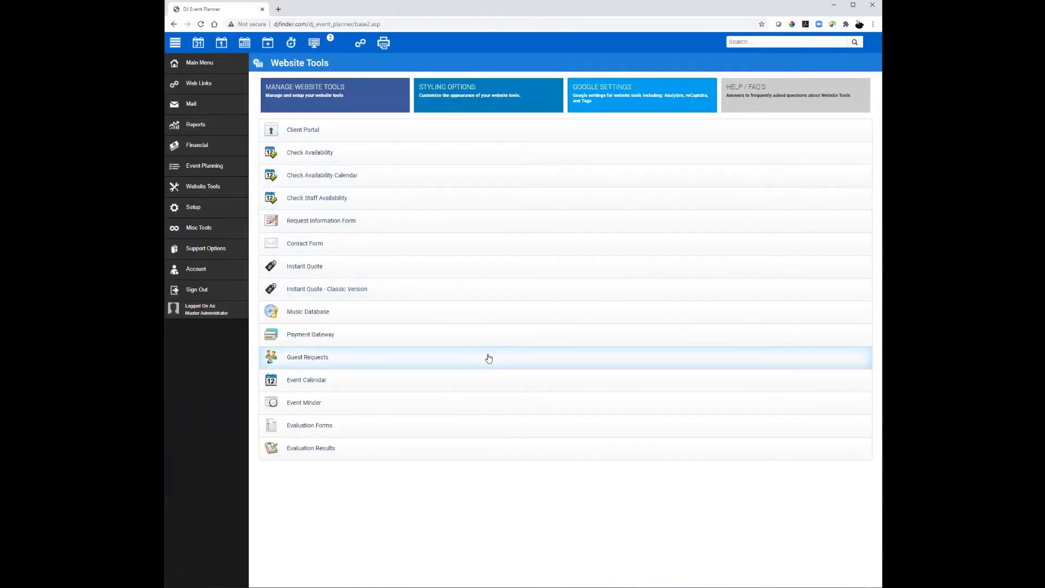
left_click(495, 339)
left_click(666, 365)
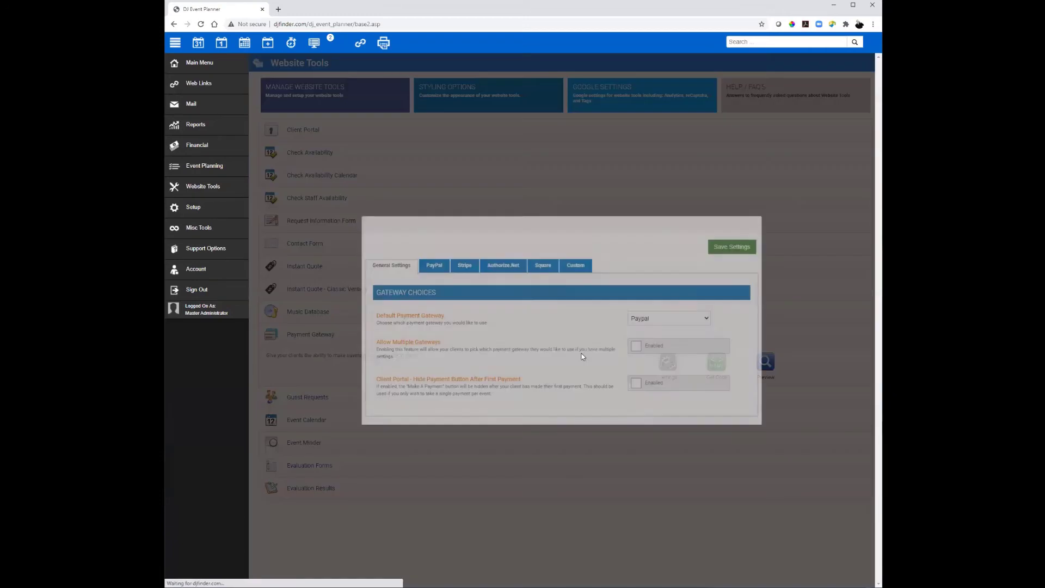
scroll(507, 352, "down", 3)
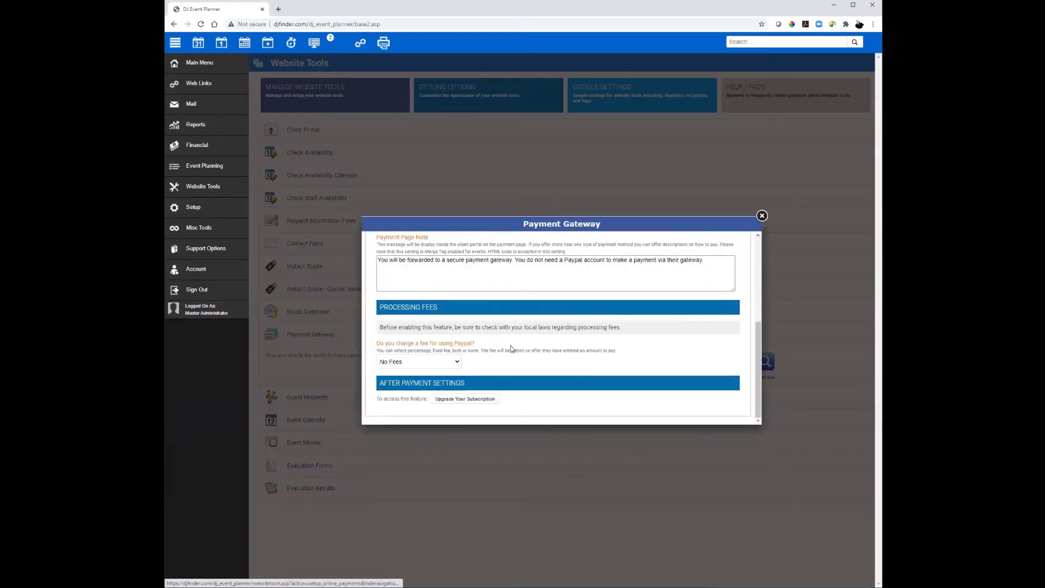
scroll(501, 378, "up", 3)
left_click(472, 267)
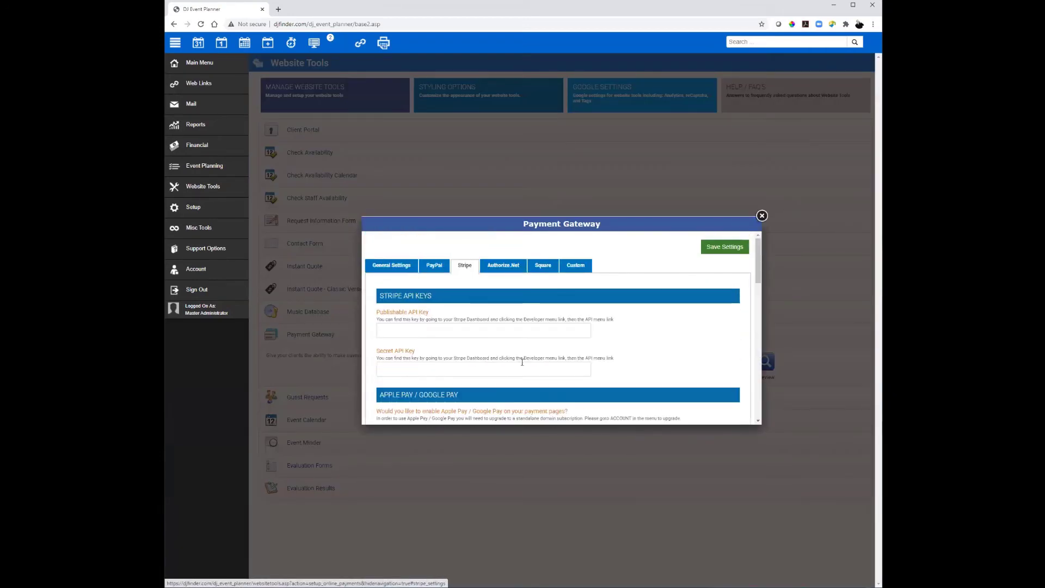
scroll(472, 381, "down", 10)
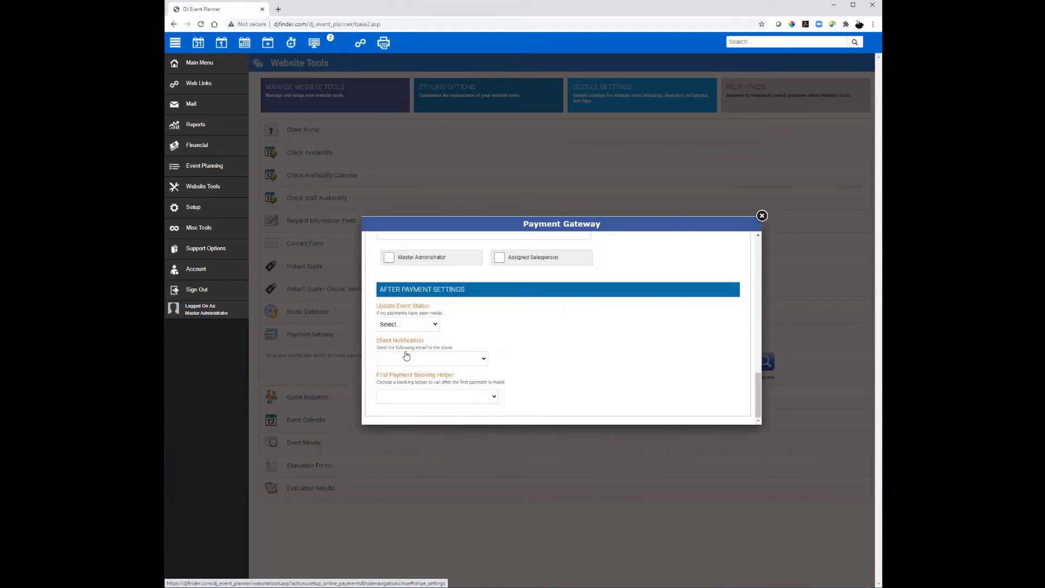
left_click(406, 393)
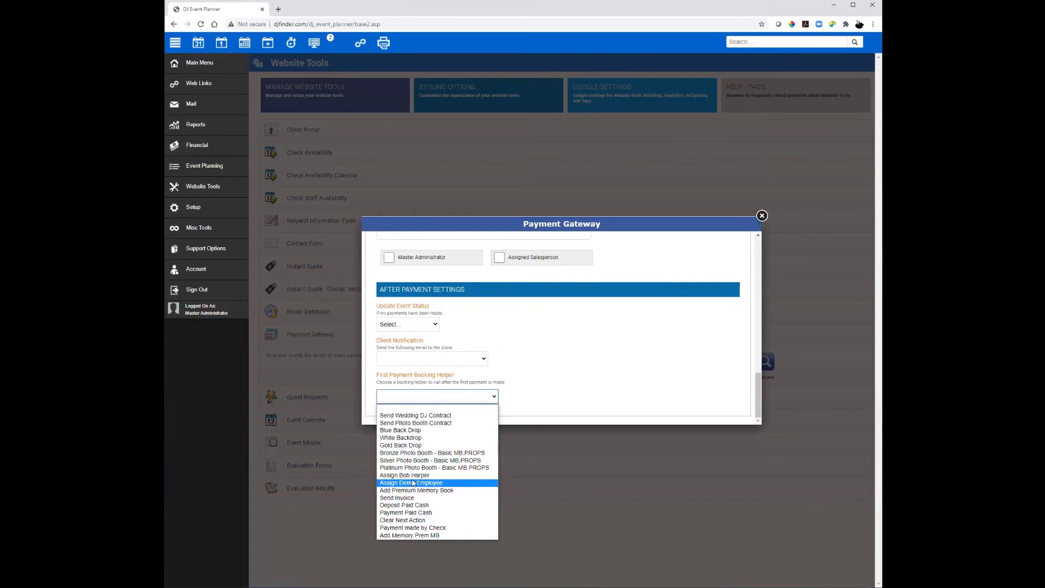
left_click(761, 215)
- Open the Instant Quote Follow Up email template's settings, examine which booking helpers can run after sending, and close it unsaved
left_click(190, 206)
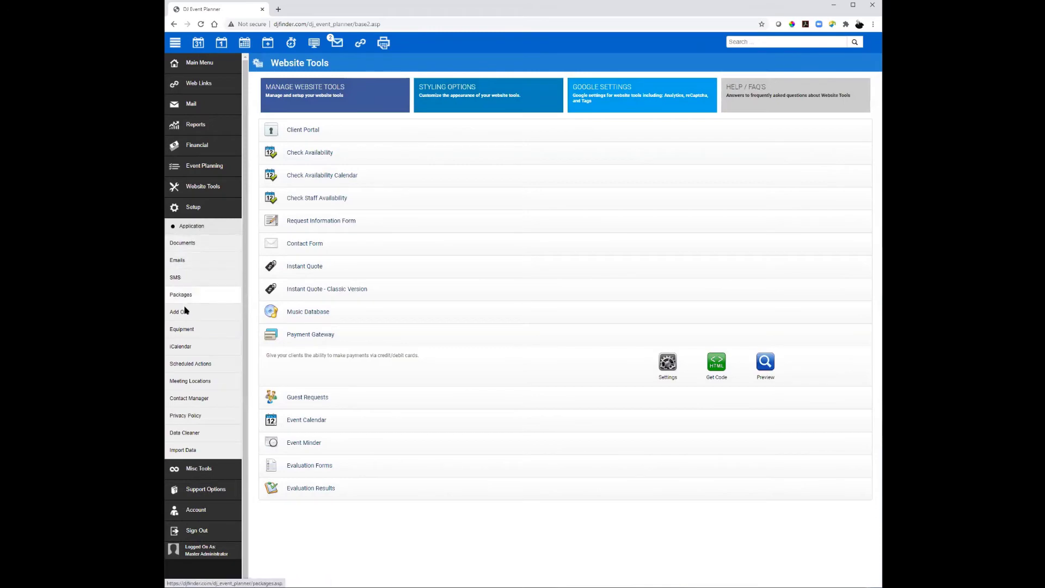
left_click(181, 266)
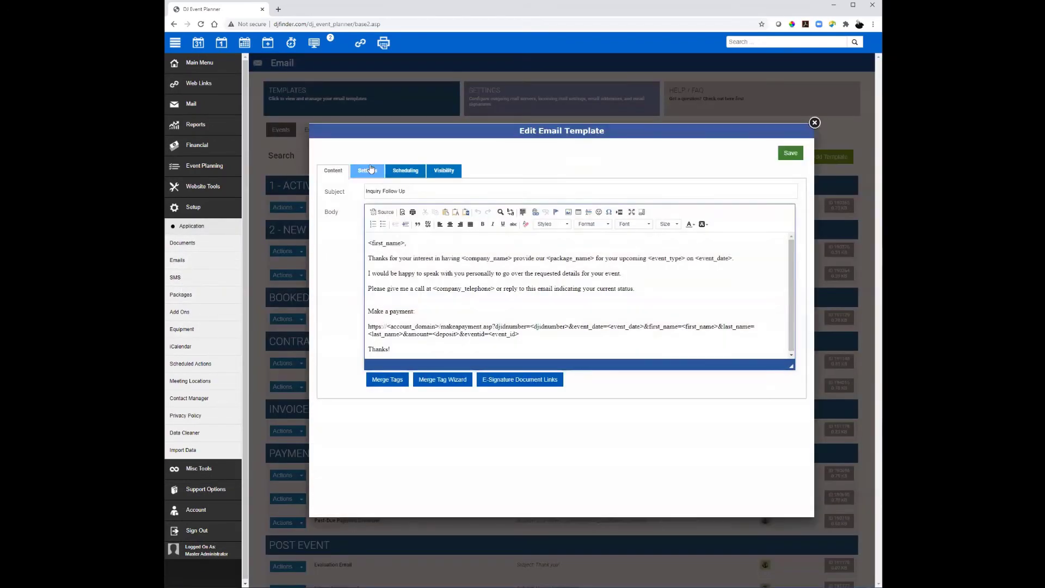
left_click(368, 169)
scroll(509, 348, "down", 2)
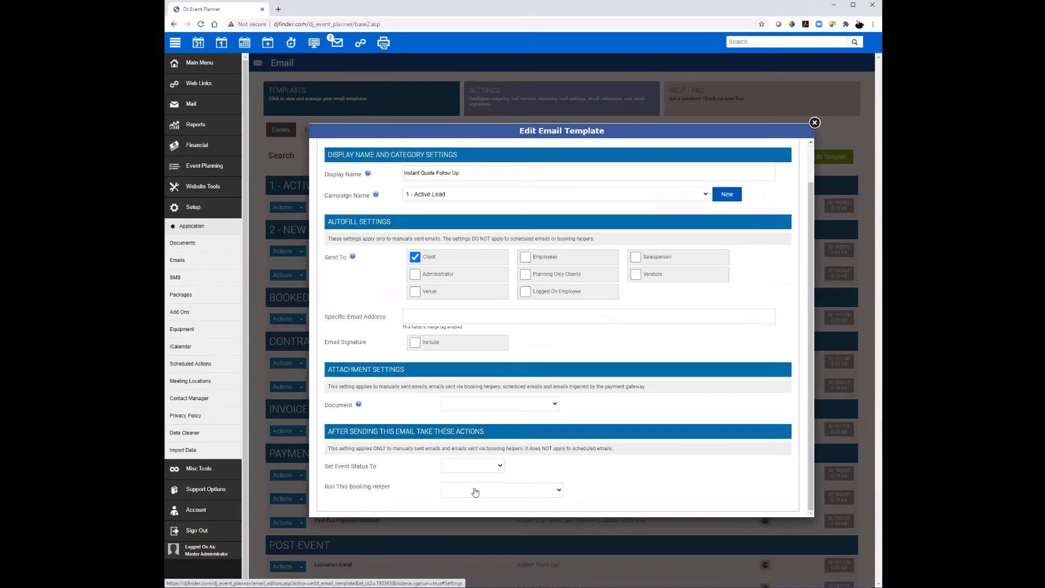
left_click(505, 491)
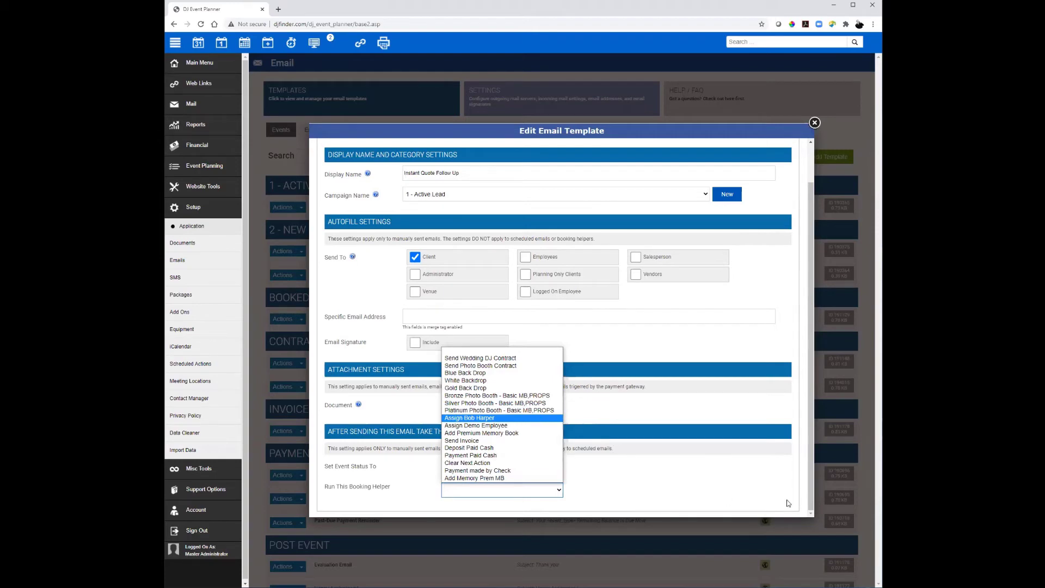
left_click(744, 476)
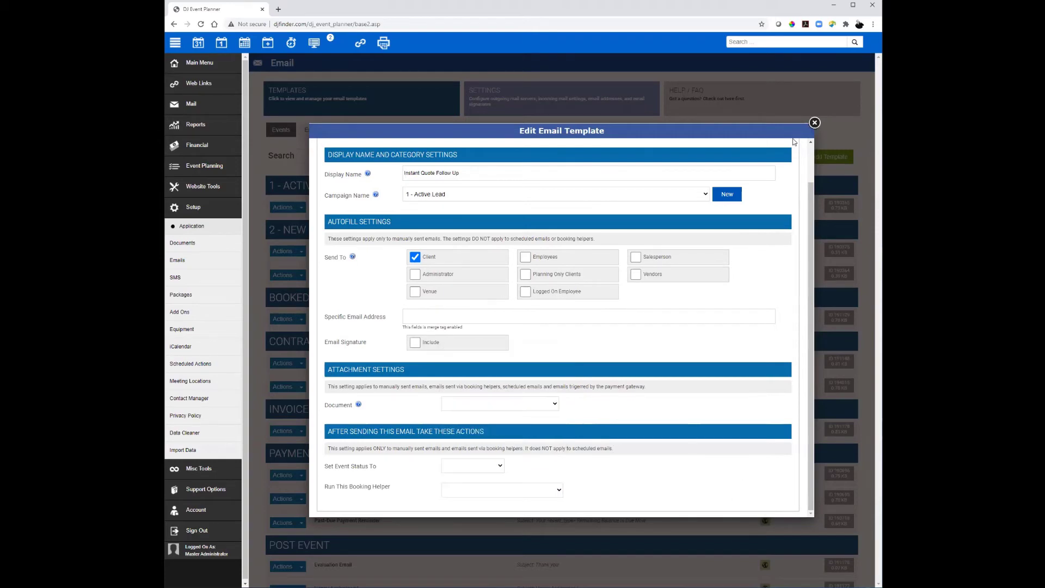
left_click(814, 122)
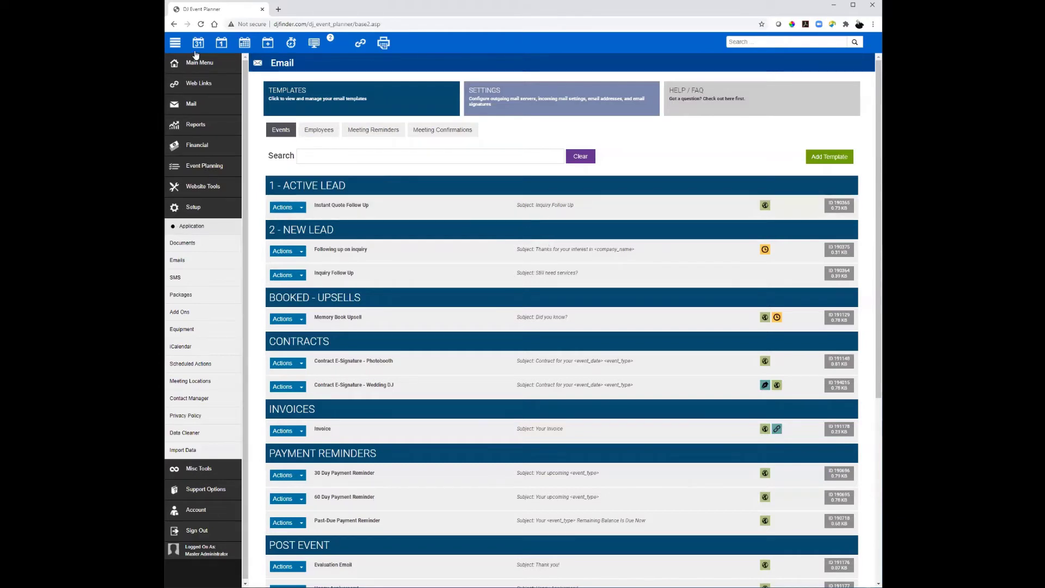
- Add a booking helper in the first unconfigured slot, using "Add Follow Up Call" as both its title and button title
left_click(204, 228)
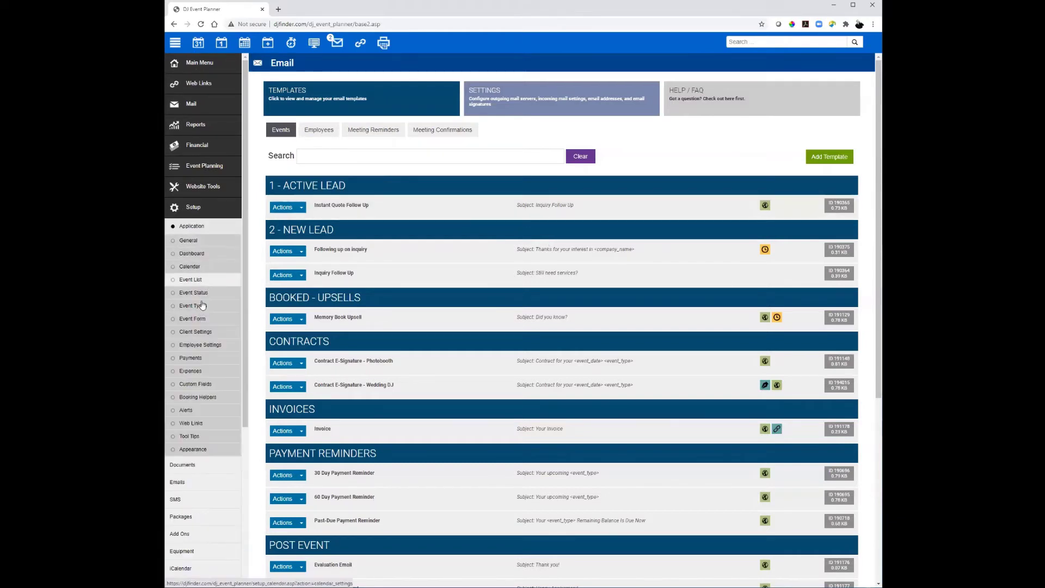
left_click(199, 401)
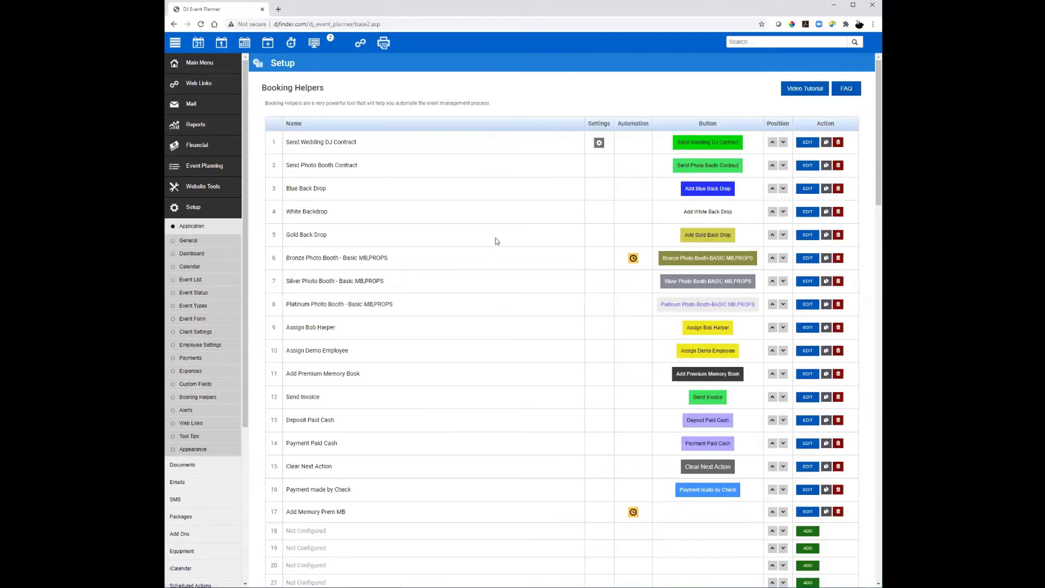
scroll(540, 347, "down", 2)
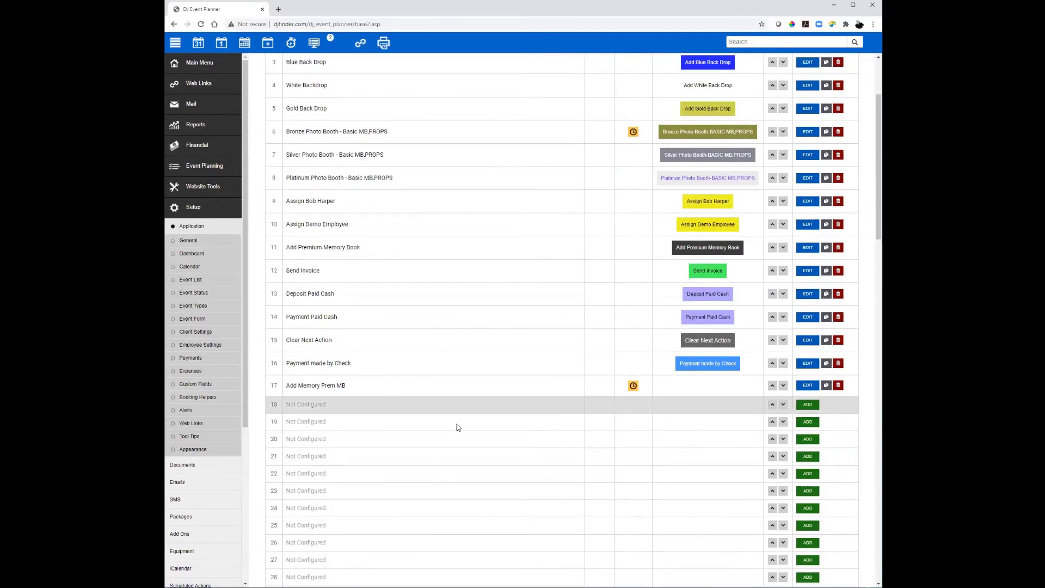
left_click(808, 405)
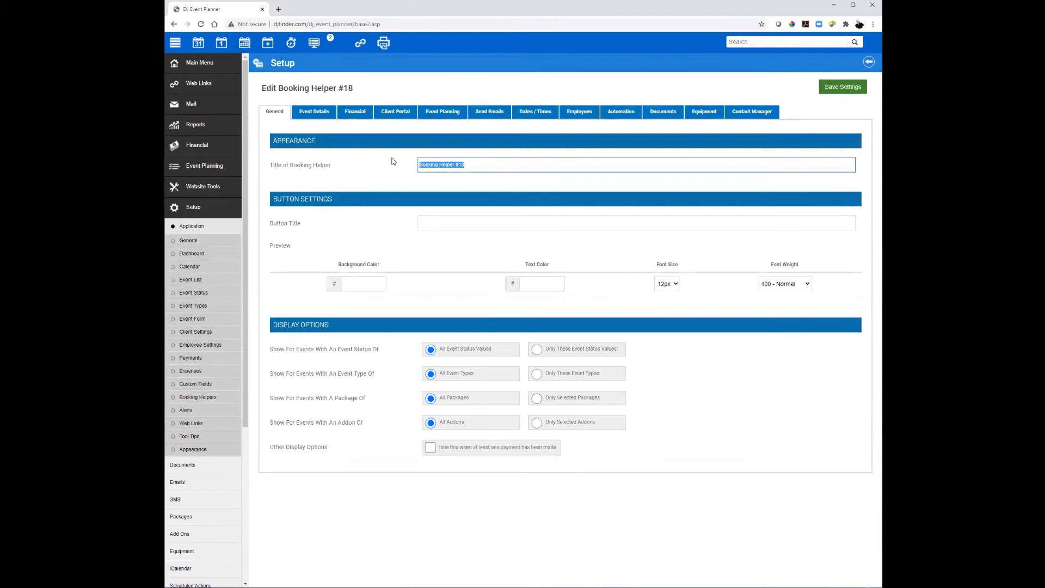
type("Add Follow Up Call")
key("ctrl+a")
key("ctrl+c")
left_click(479, 224)
key("ctrl+v")
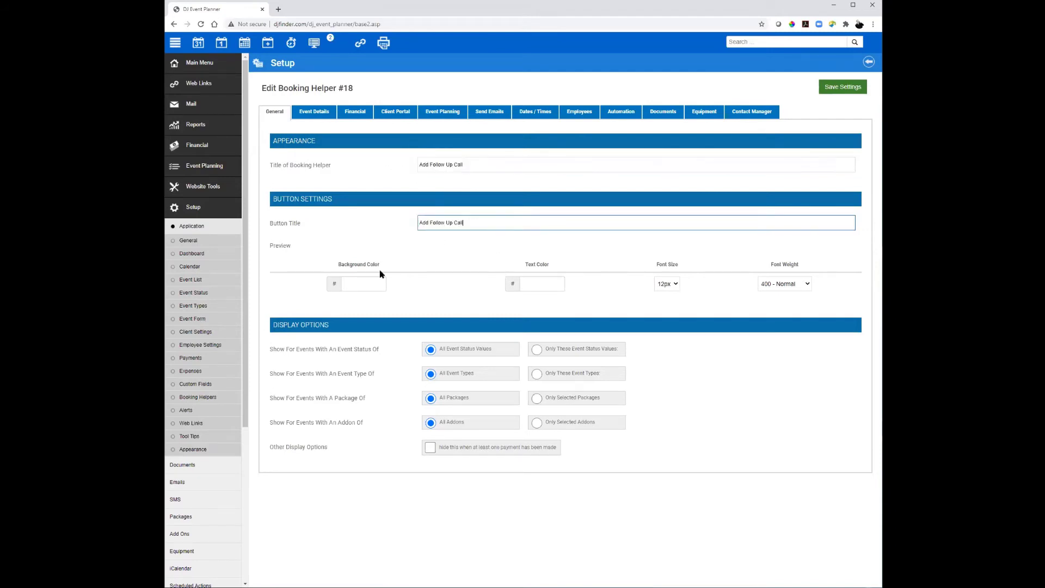
- Set the new booking helper button's background color to yellow ECFF40, leaving its text color blank
left_click(378, 284)
left_click(363, 306)
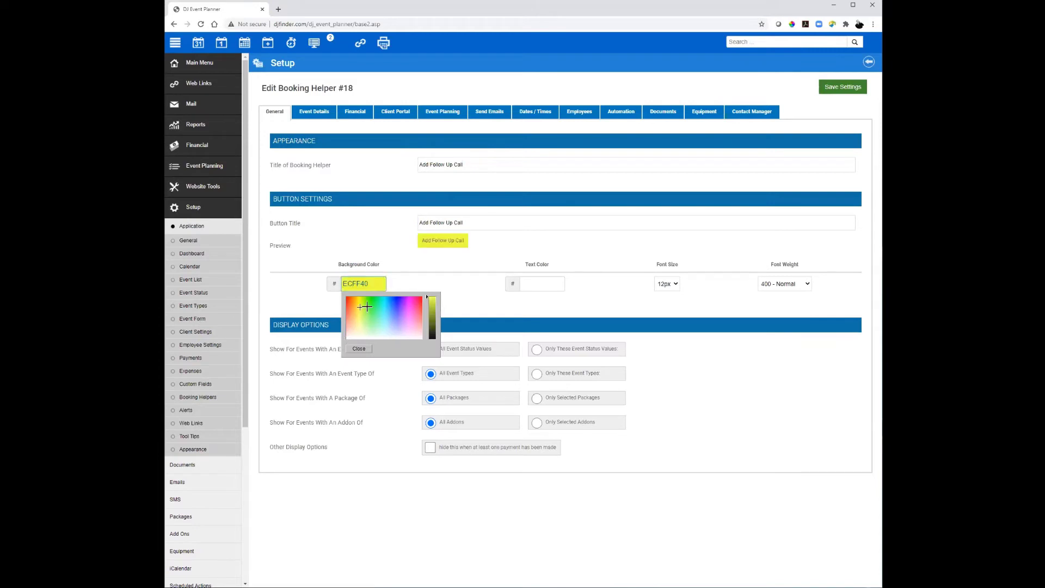
left_click(542, 283)
left_click(702, 243)
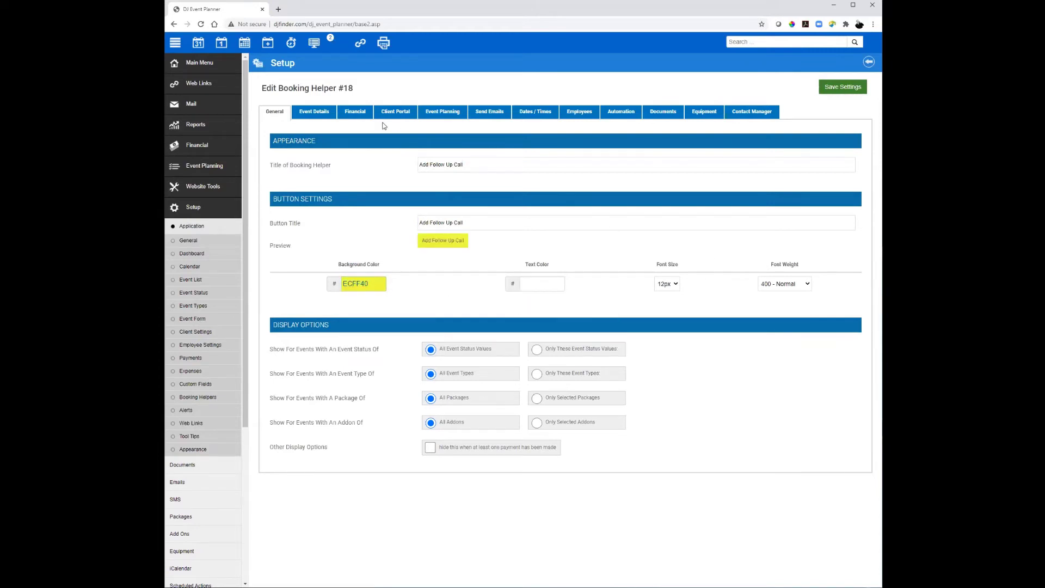
- In the helper's event details, leave the event status blank and set the next action to "Follow-up Call"
left_click(314, 112)
left_click(467, 165)
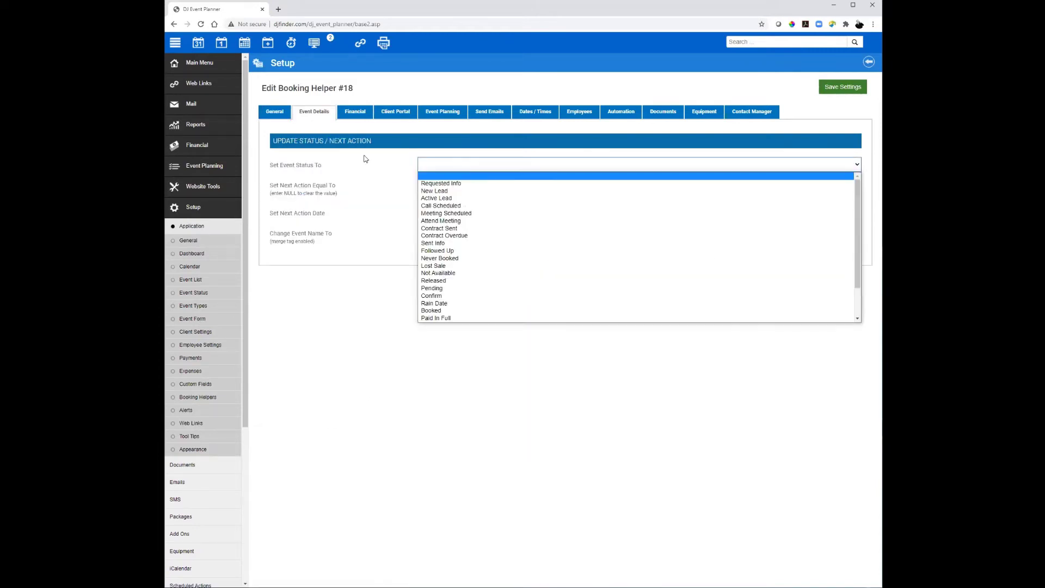
left_click(365, 159)
left_click(453, 180)
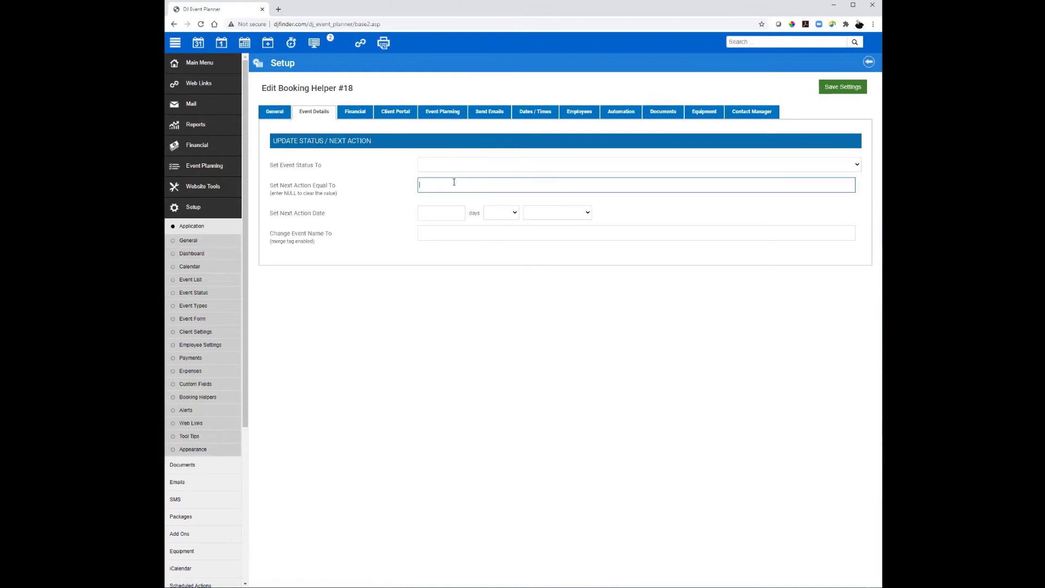
type("C")
type("ollow")
type("-up Call")
key("Tab")
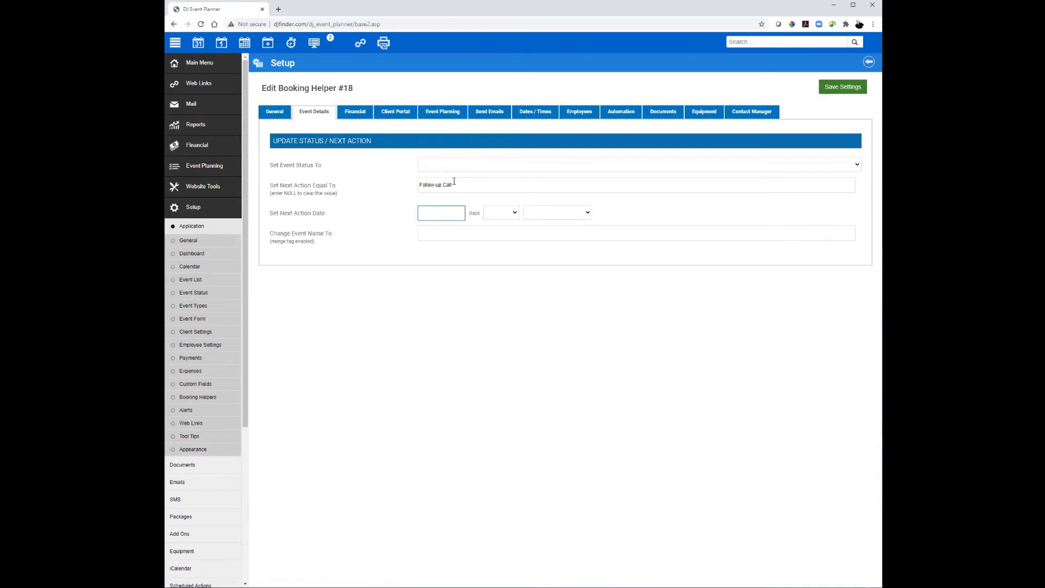
- Set the helper's next action date to 4 days after the current date and save the booking helper
type("4")
key("Tab")
key("Down")
key("Down")
key("Down")
key("Tab")
key("Down")
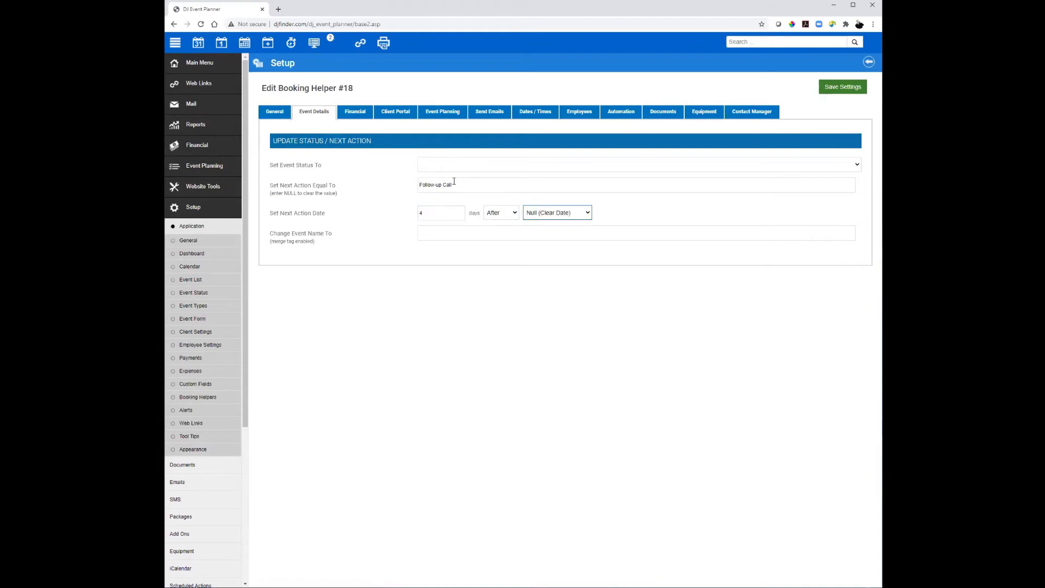
key("Down")
left_click(838, 87)
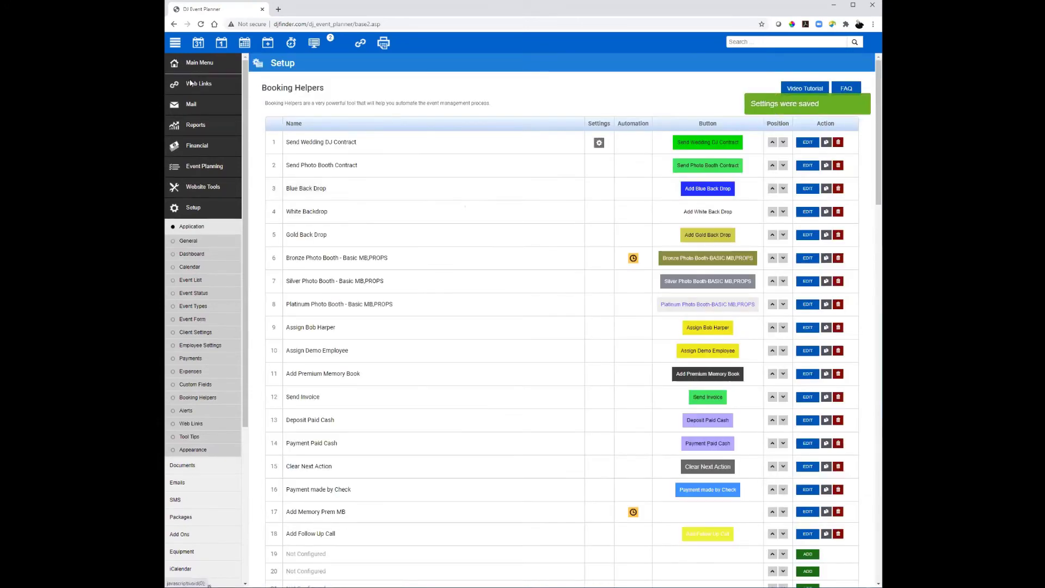
- Run the Add Follow Up Call helper on the 12/31/2020 wedding event with Contract Sent status, and check the calendar
left_click(196, 63)
left_click(188, 135)
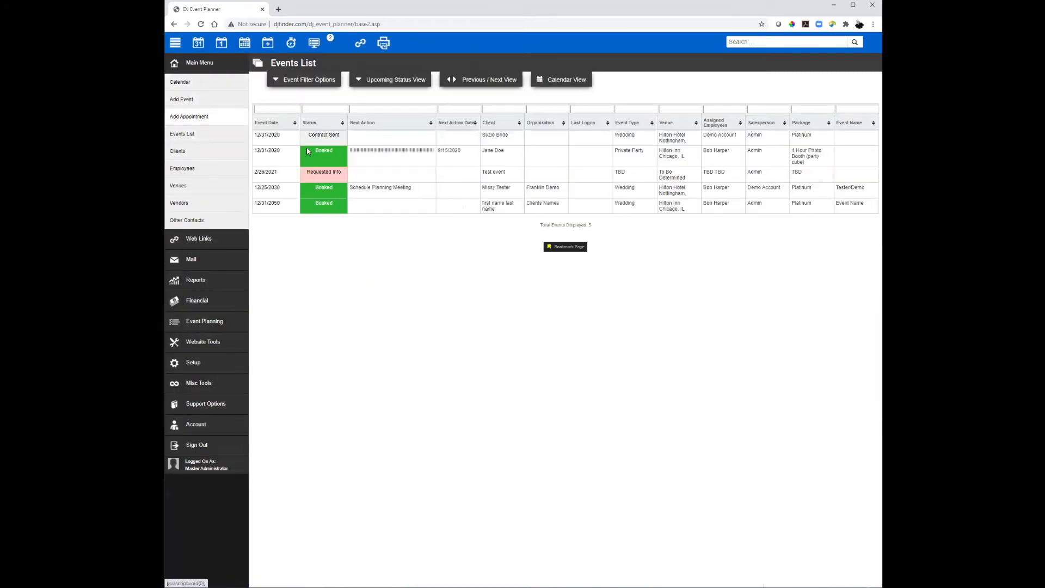
left_click(381, 139)
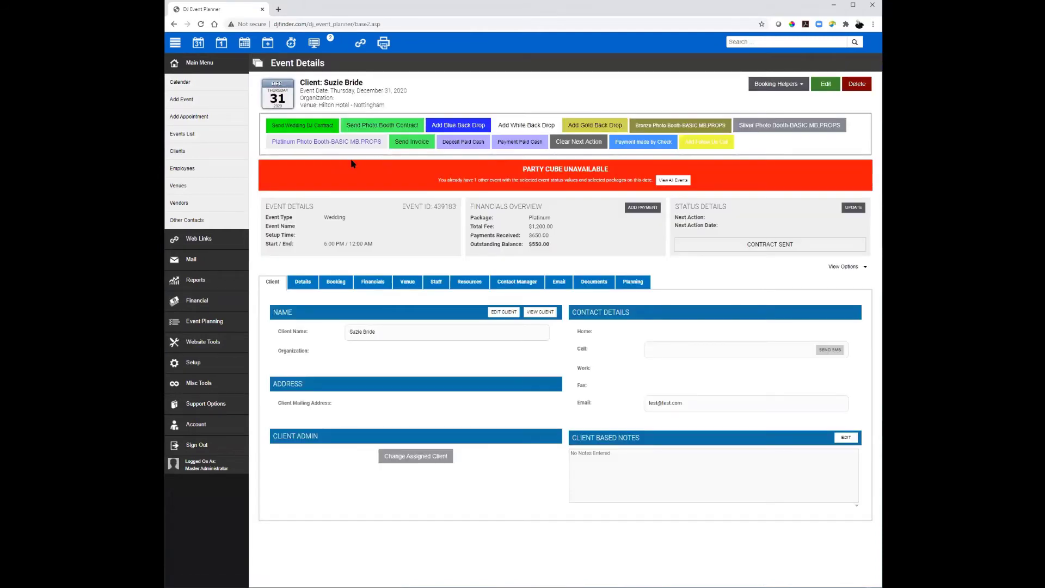
left_click(721, 144)
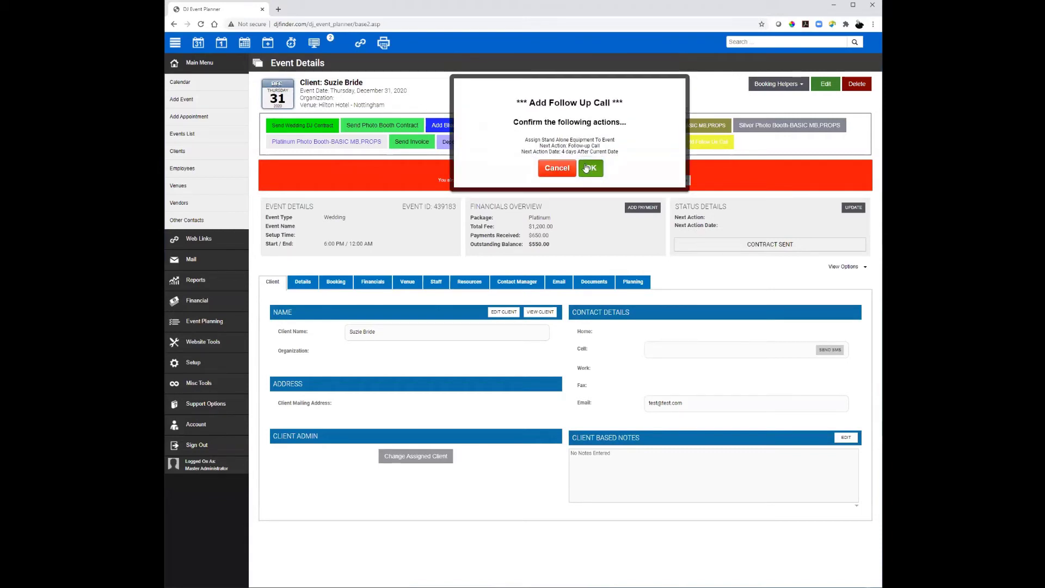
left_click(587, 168)
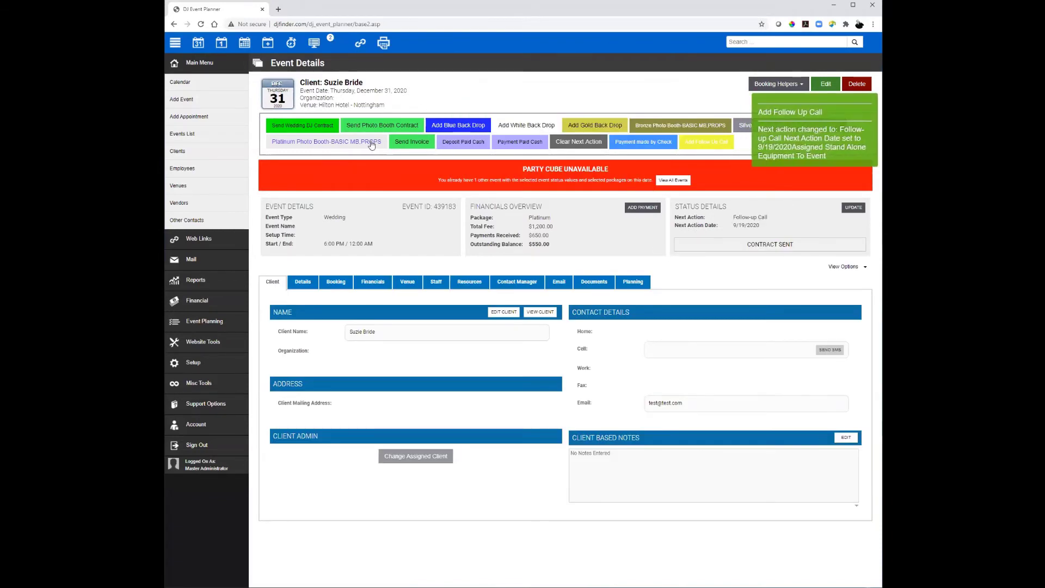
left_click(209, 88)
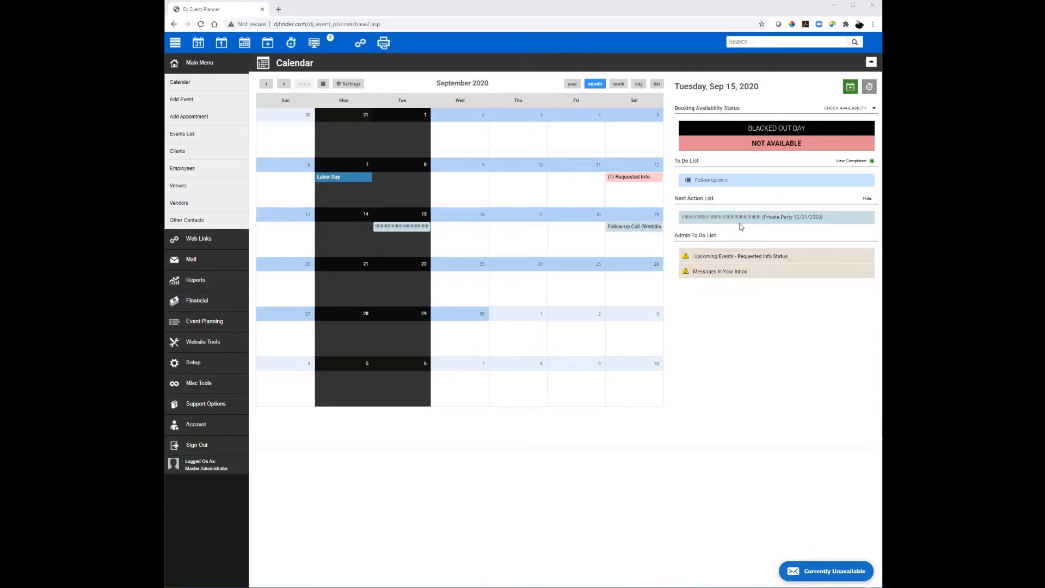
- Reopen the Add Follow Up Call booking helper, set its button text color to 000000, and view its email-sending options
left_click(198, 365)
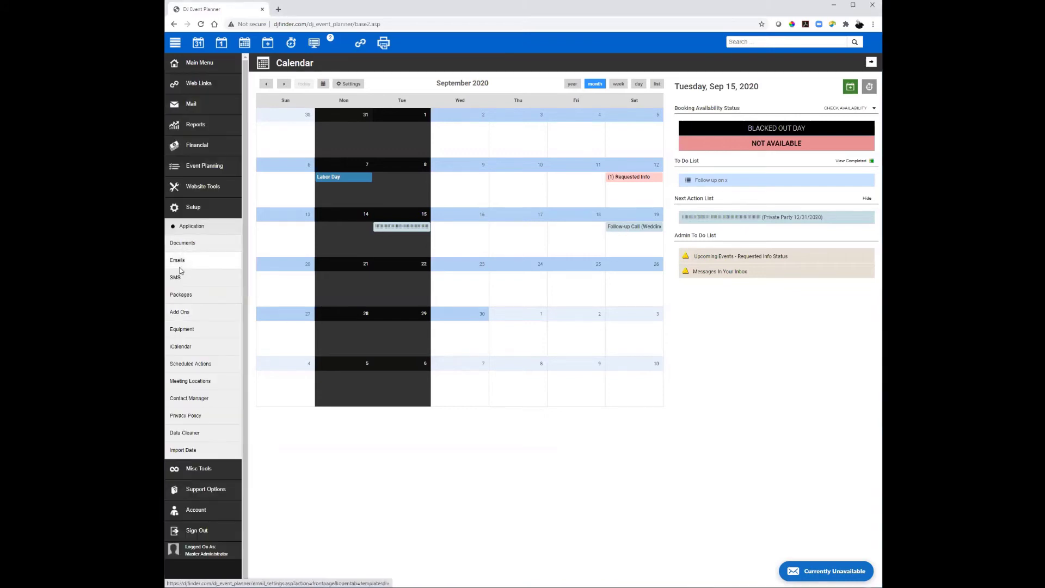
left_click(190, 227)
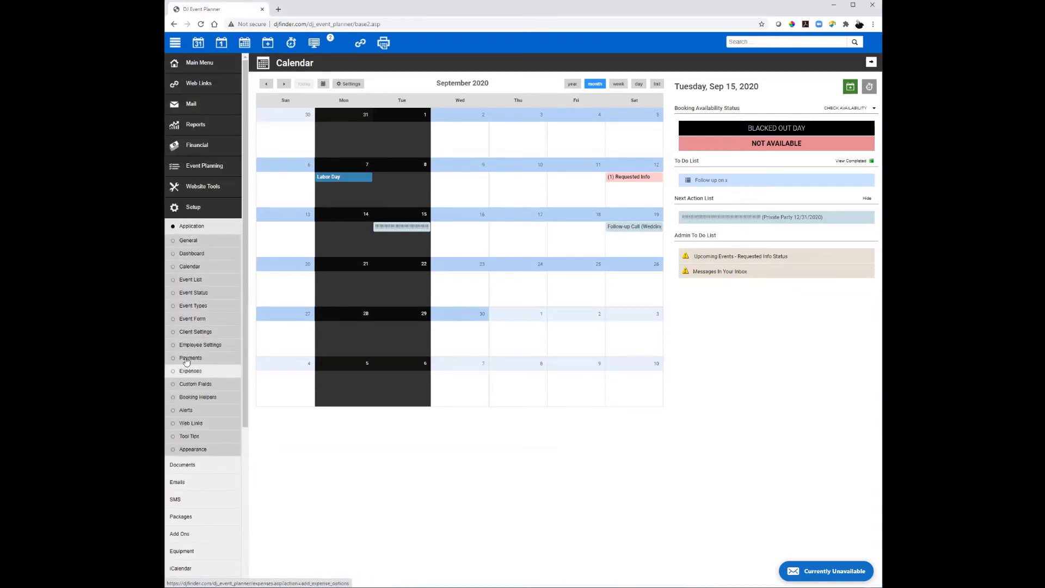
left_click(199, 397)
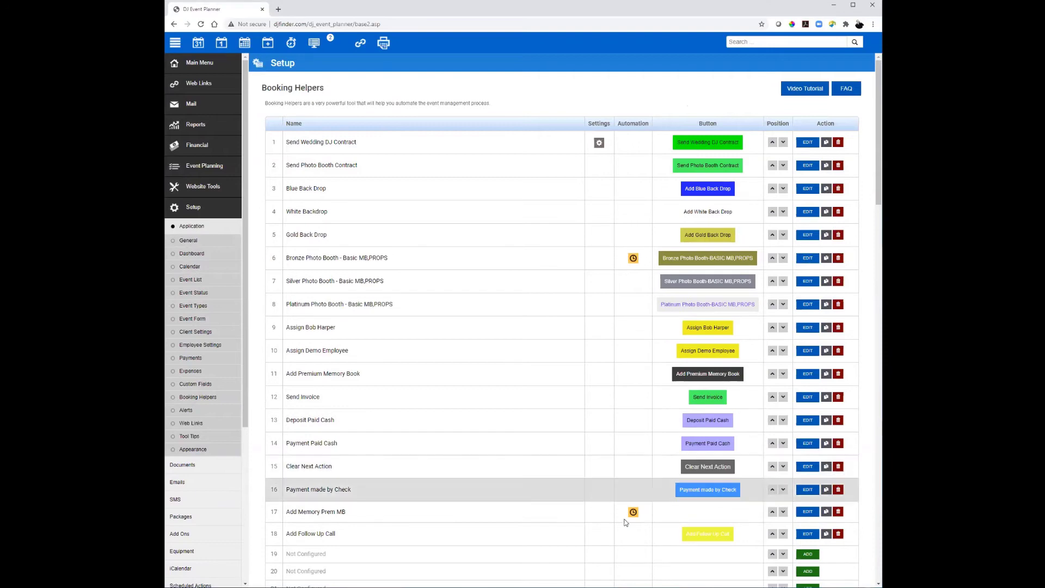
left_click(808, 534)
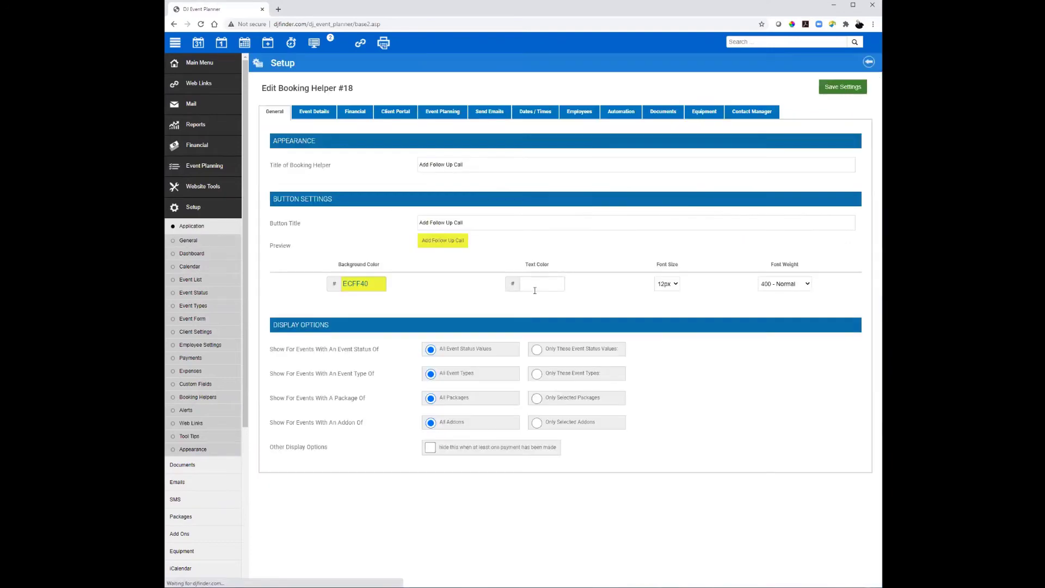
left_click(551, 280)
key("Tab")
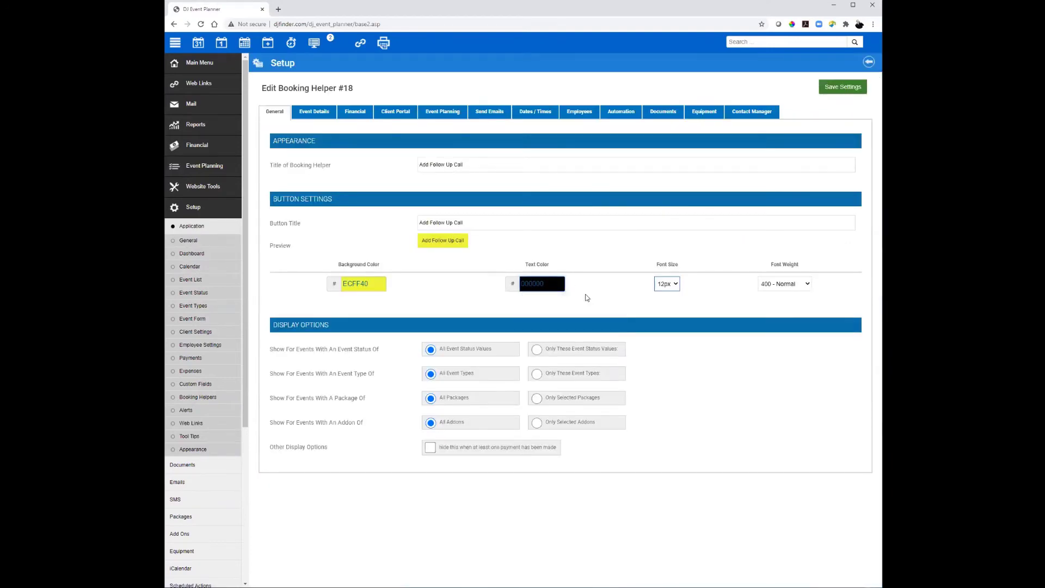
left_click(502, 113)
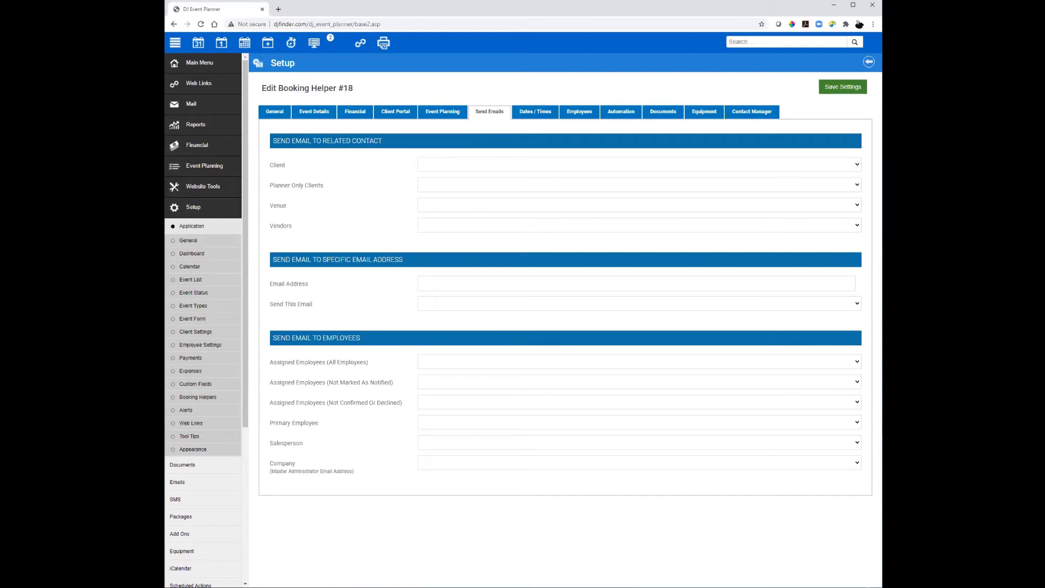
- In the helper's contact manager settings, add a new To Do contact titled "Pull Back Drop for Event"
left_click(749, 112)
left_click(541, 165)
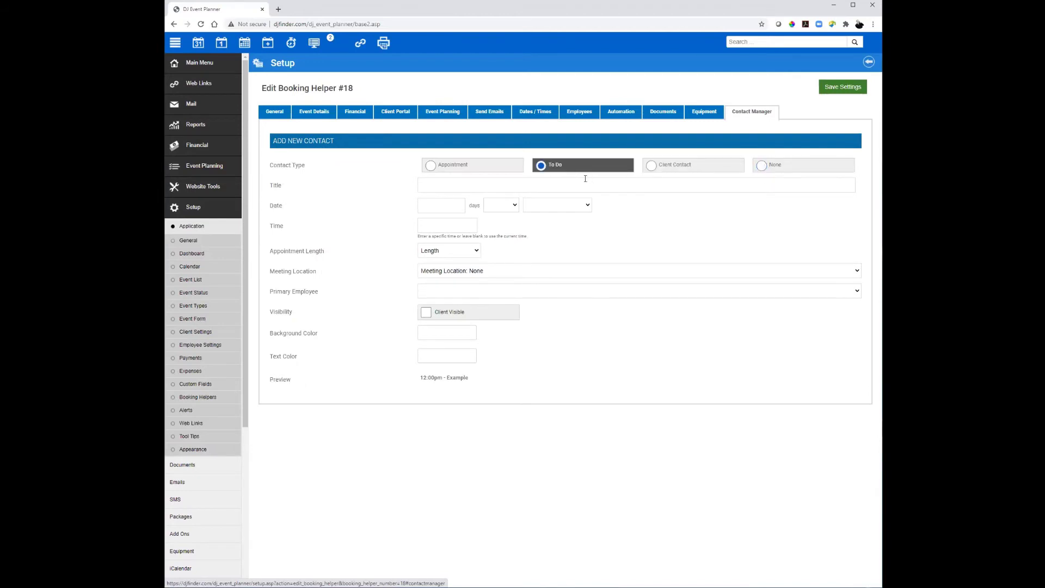
left_click(526, 183)
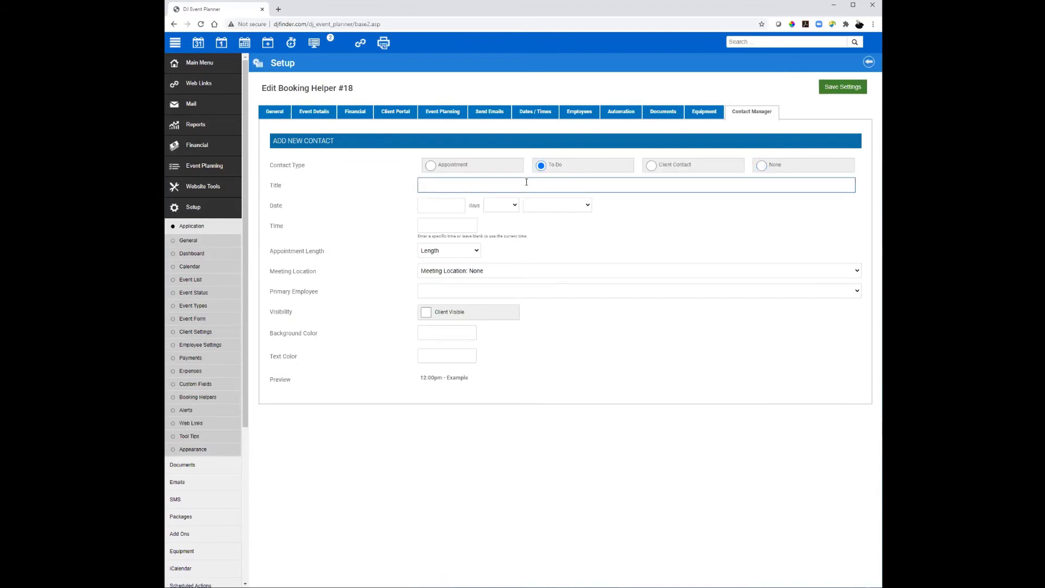
type("Pull Back Drop for Event")
key("Tab")
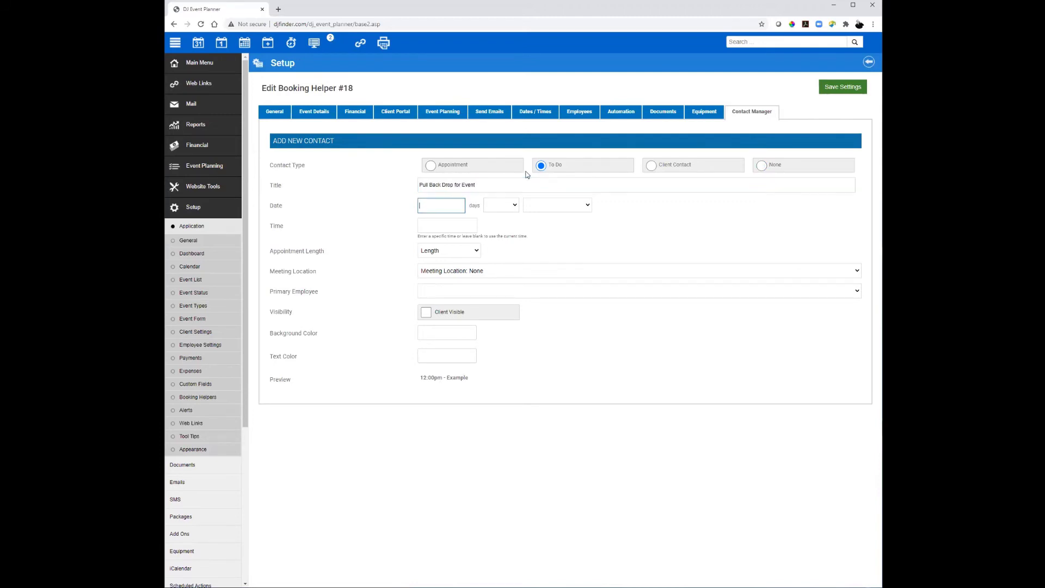
- Set the to-do's date to 4 days before the event date
left_click(502, 205)
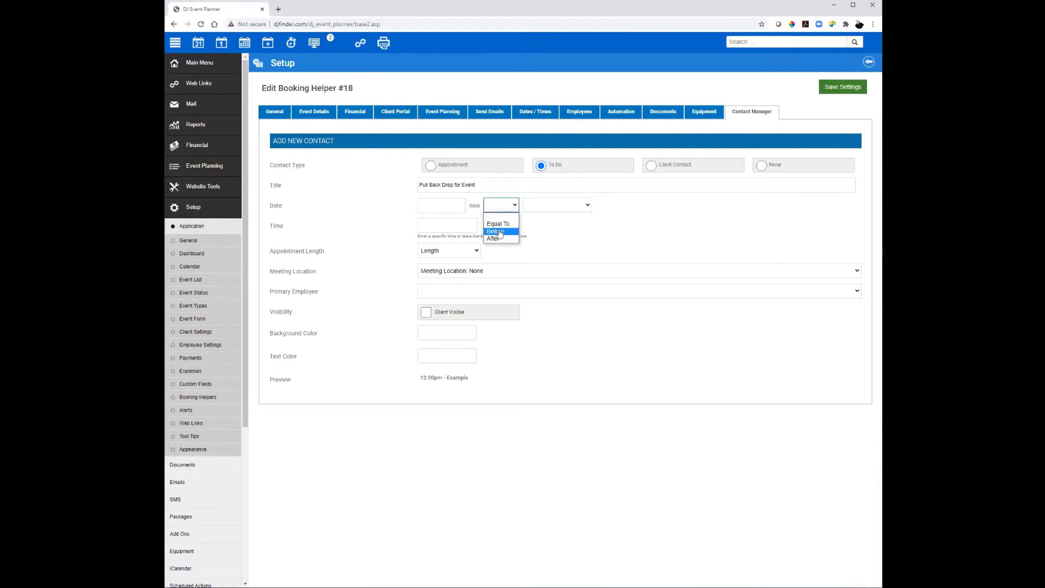
left_click(498, 231)
left_click(448, 205)
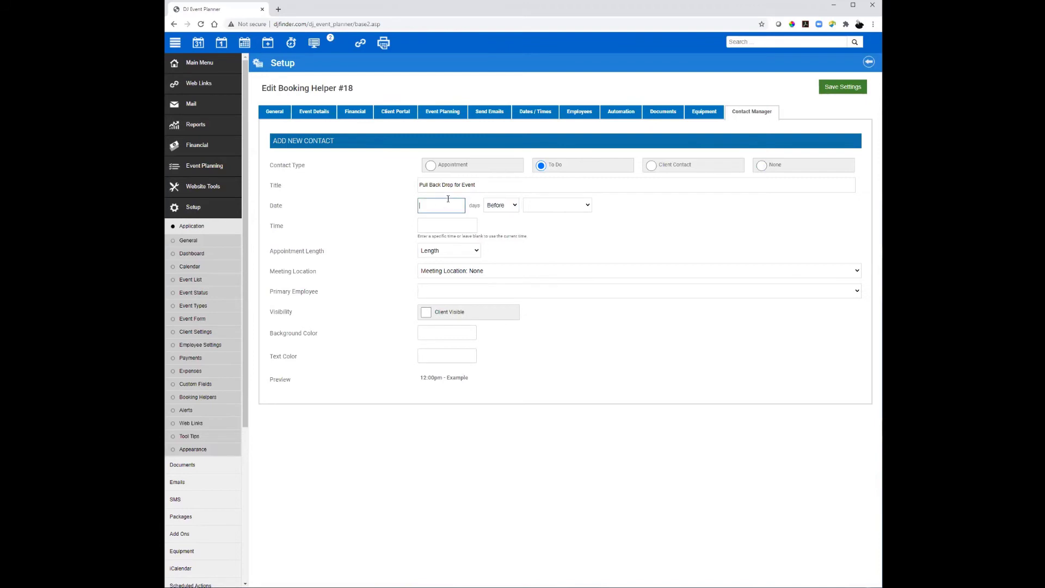
left_click(539, 207)
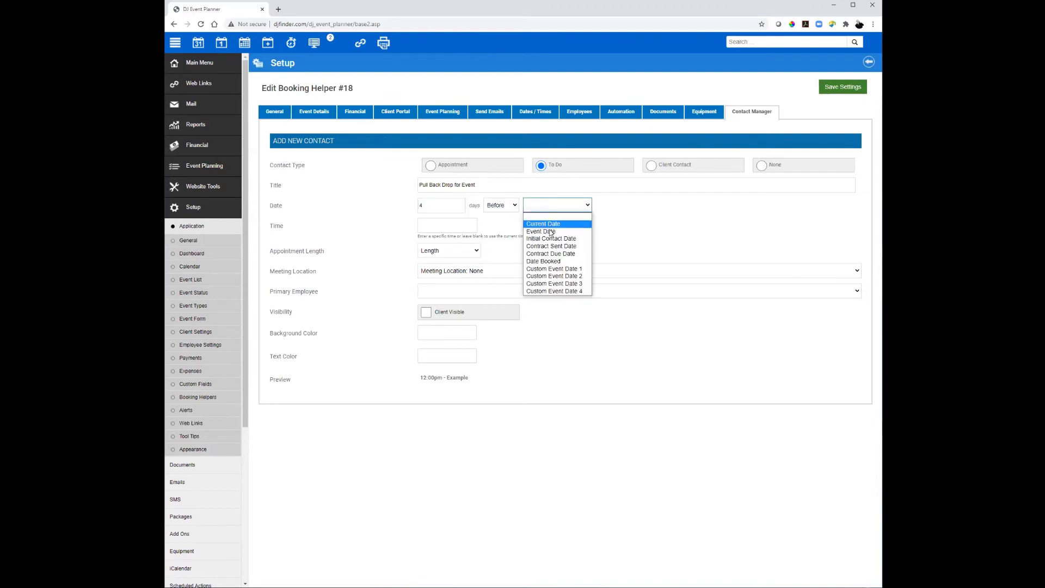
left_click(550, 229)
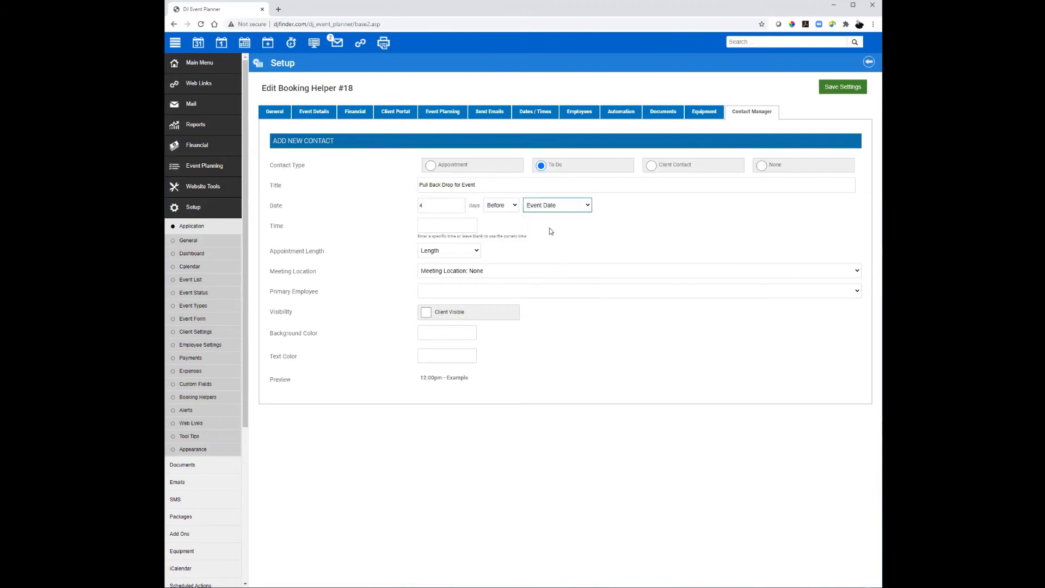
- Set the to-do's time to 10:00am and its length to 5 minutes, leaving the primary employee blank
left_click(450, 224)
type("10:00am")
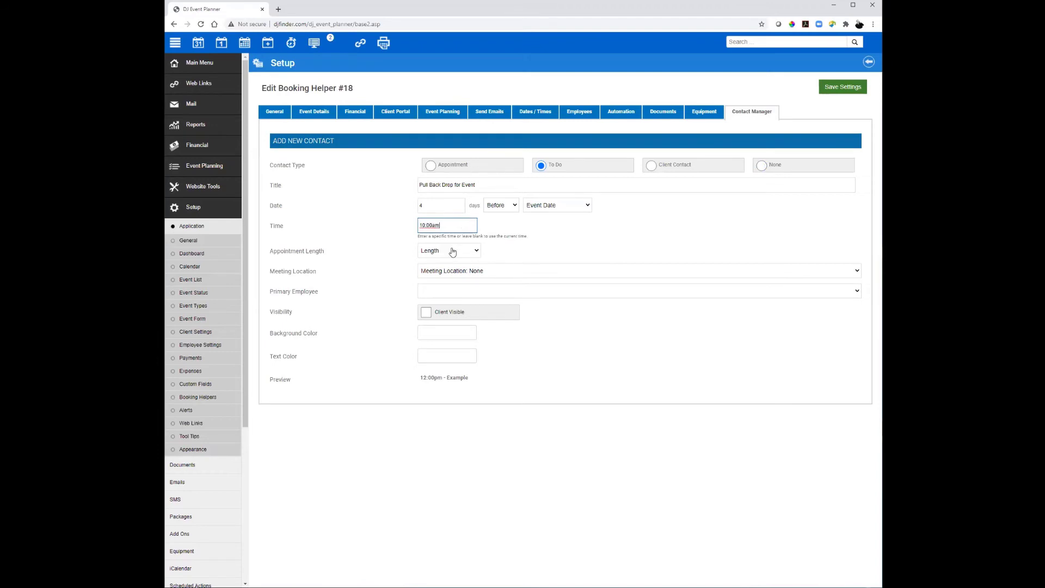
left_click(462, 250)
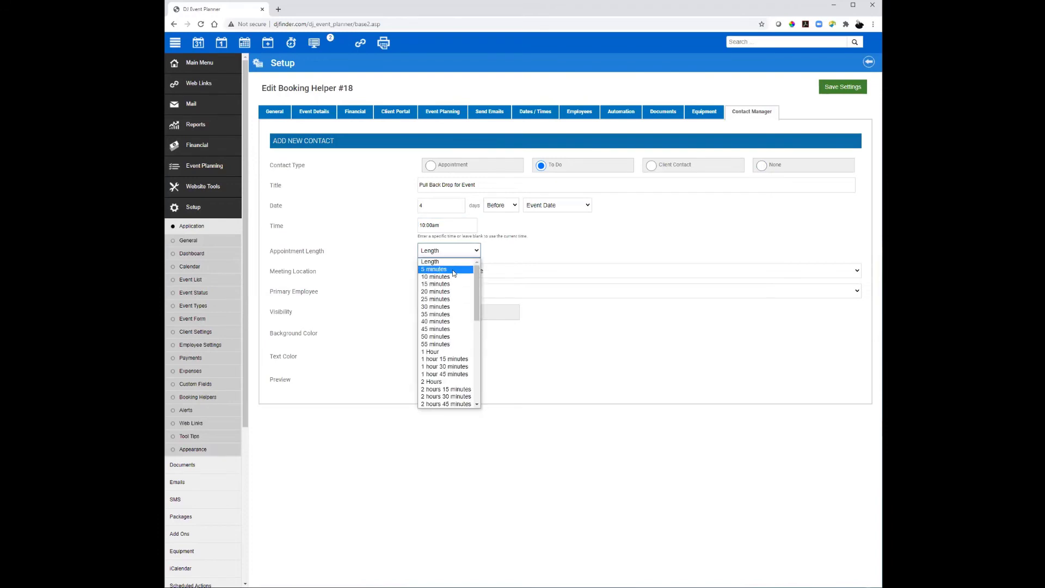
left_click(454, 271)
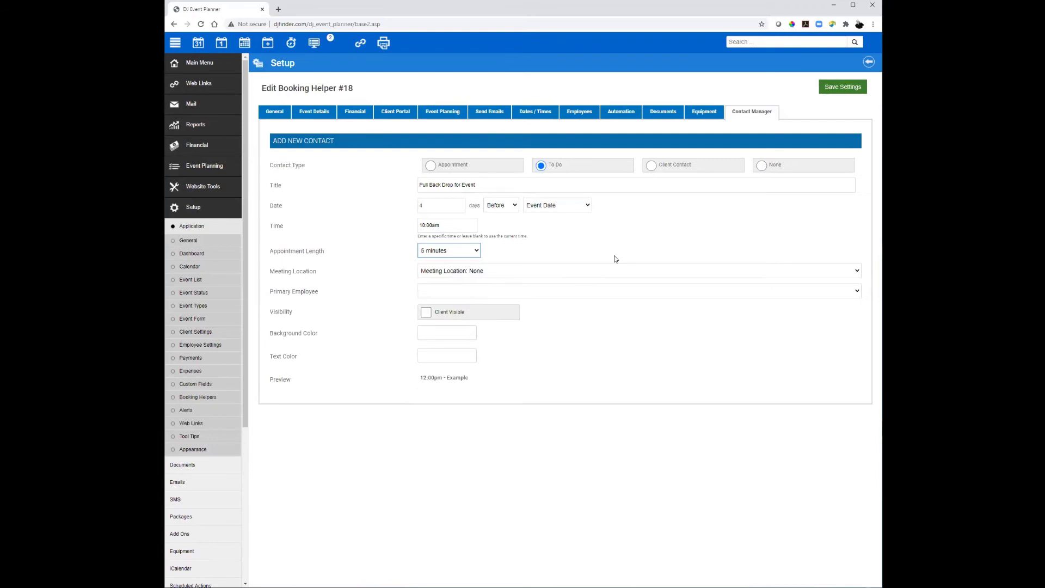
left_click(489, 292)
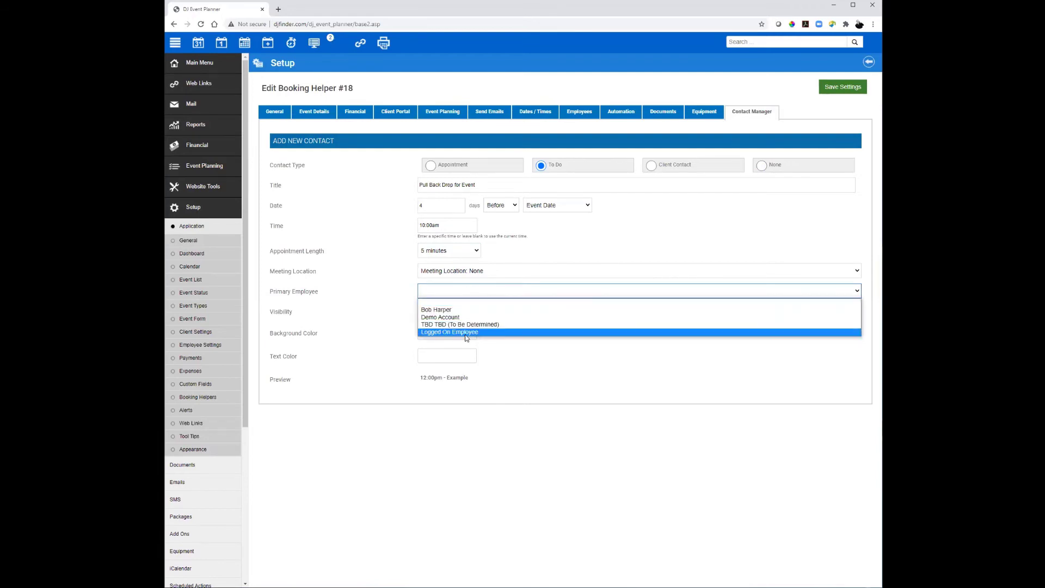
left_click(559, 359)
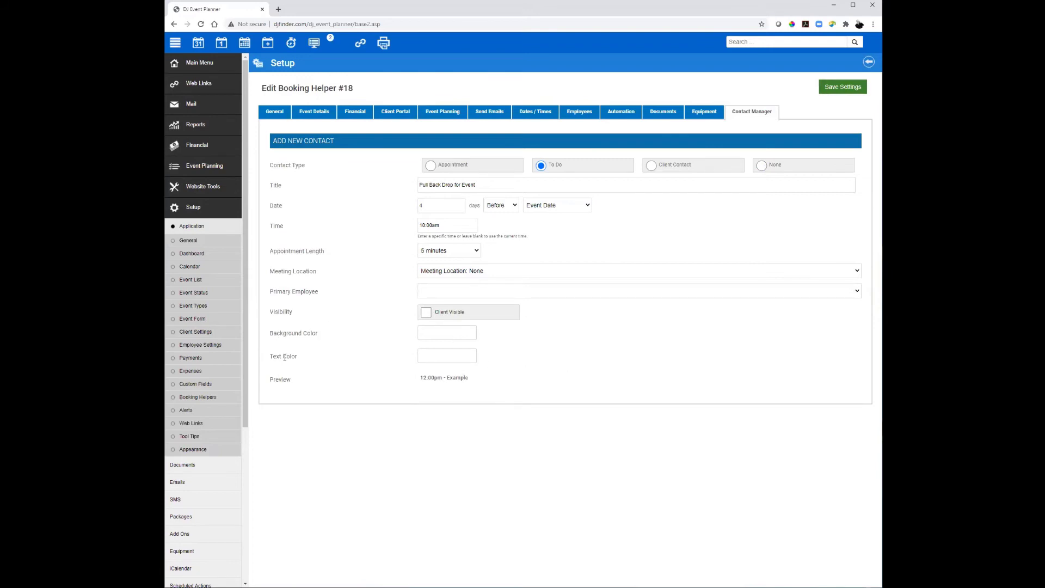
- Set the to-do's background color to FF7729 and its text color to 000, and save the booking helper
left_click(444, 334)
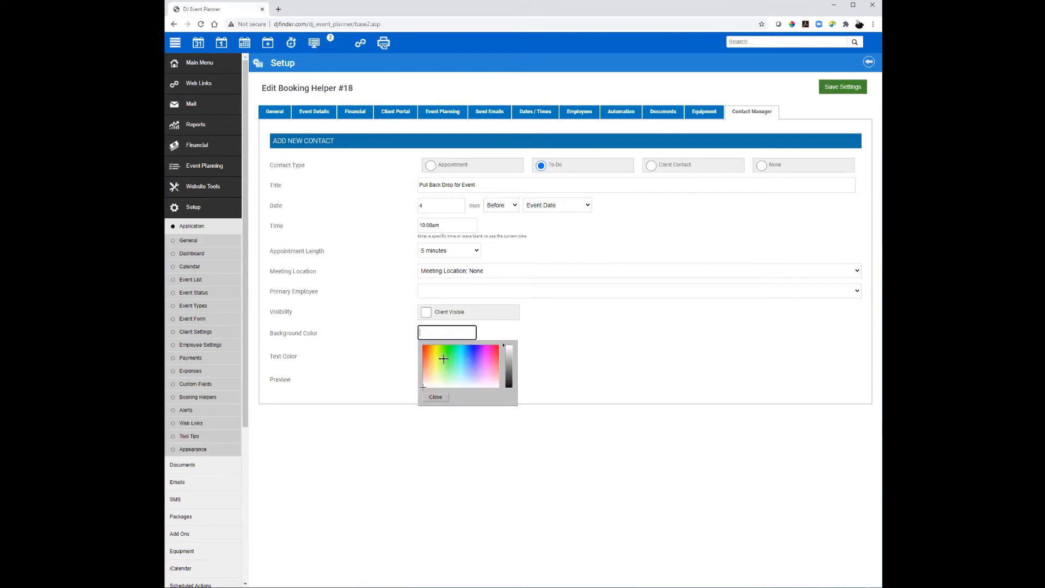
left_click(427, 353)
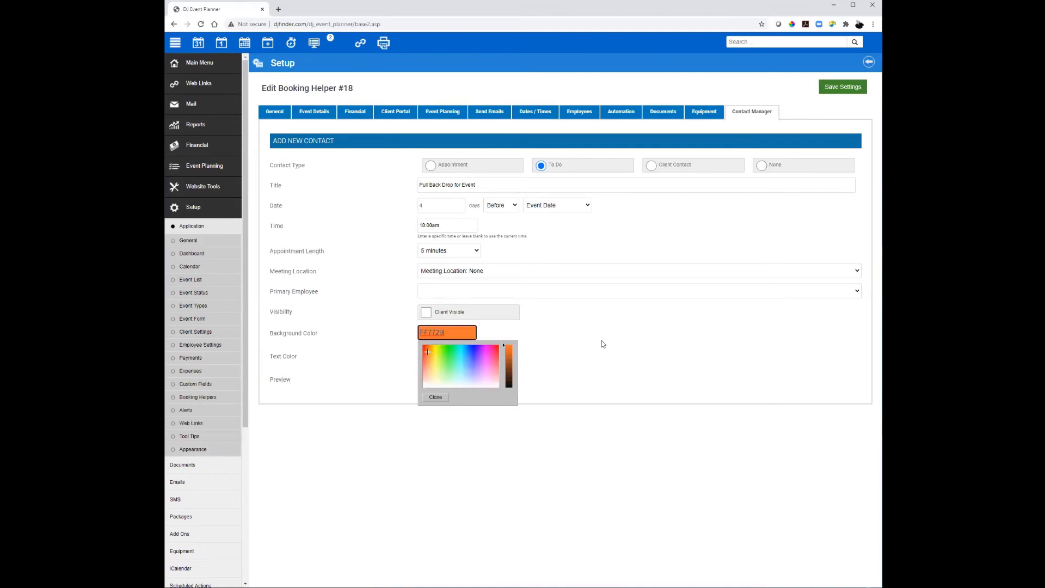
left_click(446, 355)
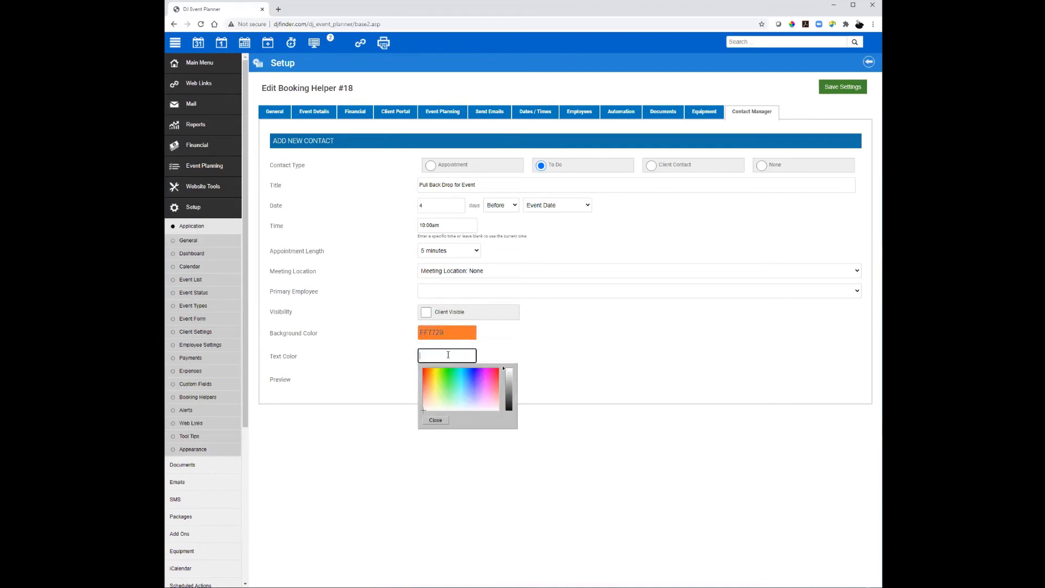
type("000")
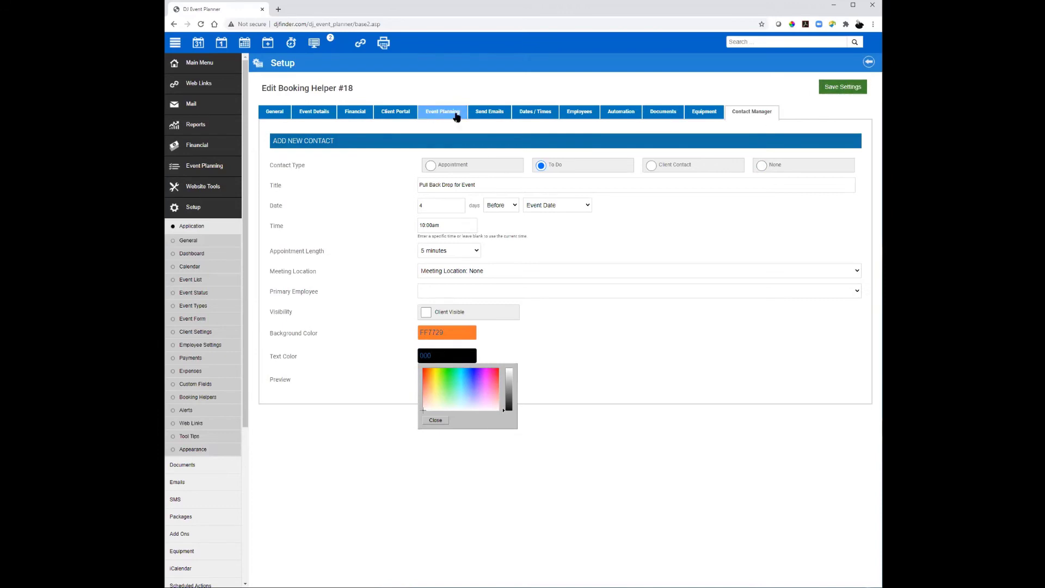
left_click(274, 112)
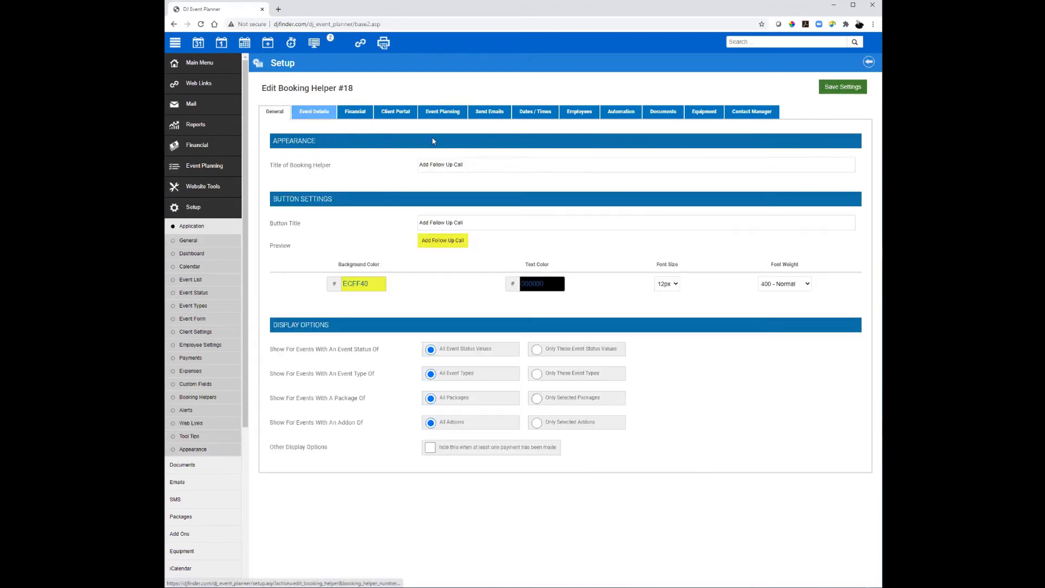
left_click(842, 87)
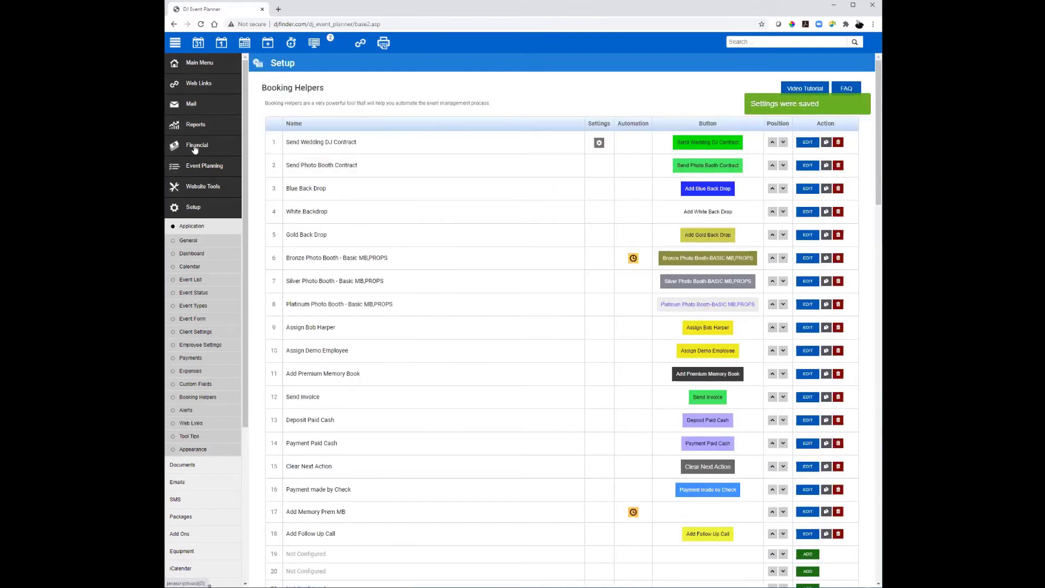
- Run the Add Follow Up Call helper on the 12/31/2020 wedding event with Contract Sent status
left_click(200, 64)
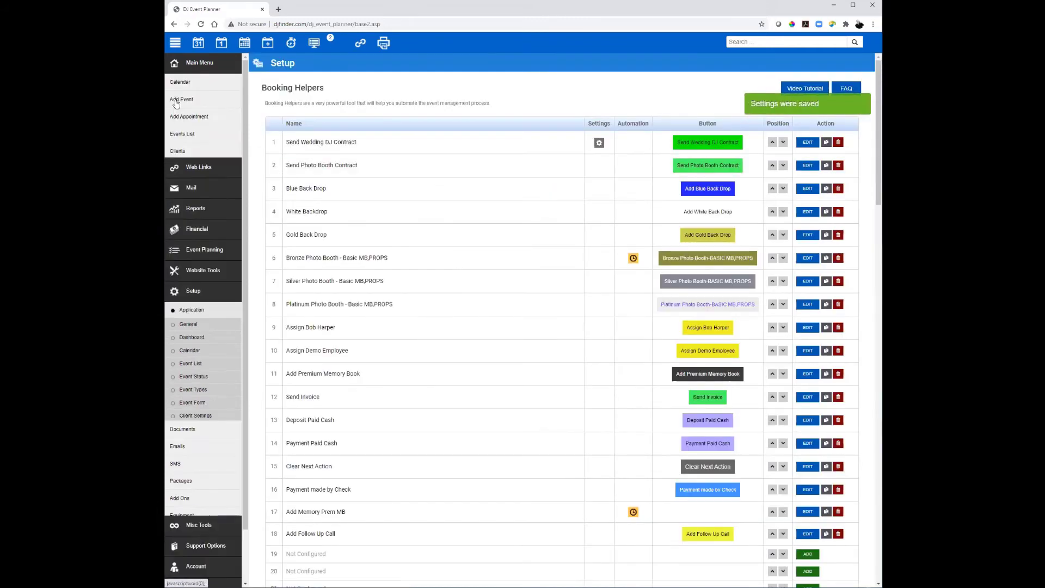
left_click(183, 135)
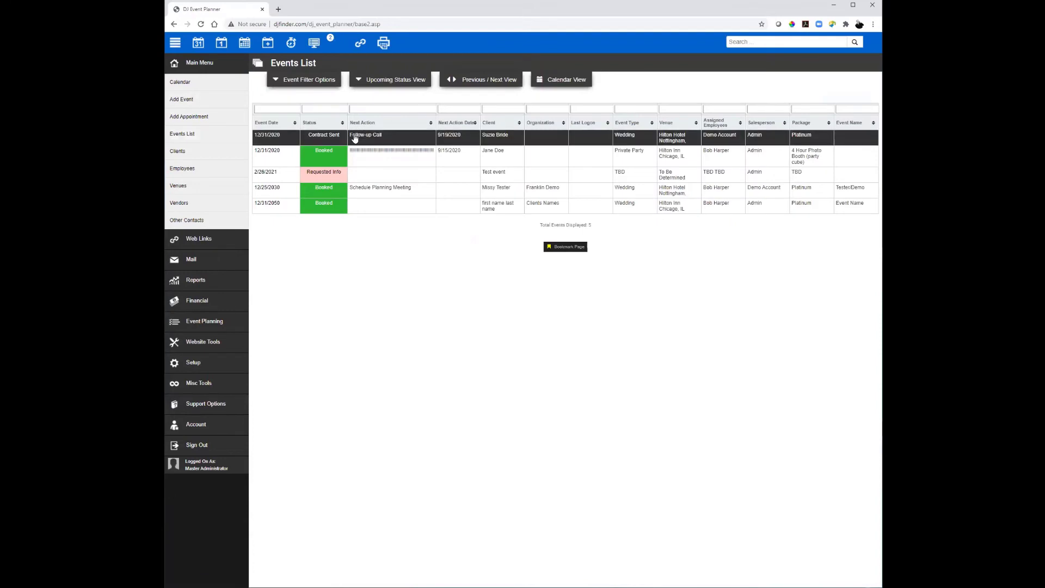
left_click(354, 138)
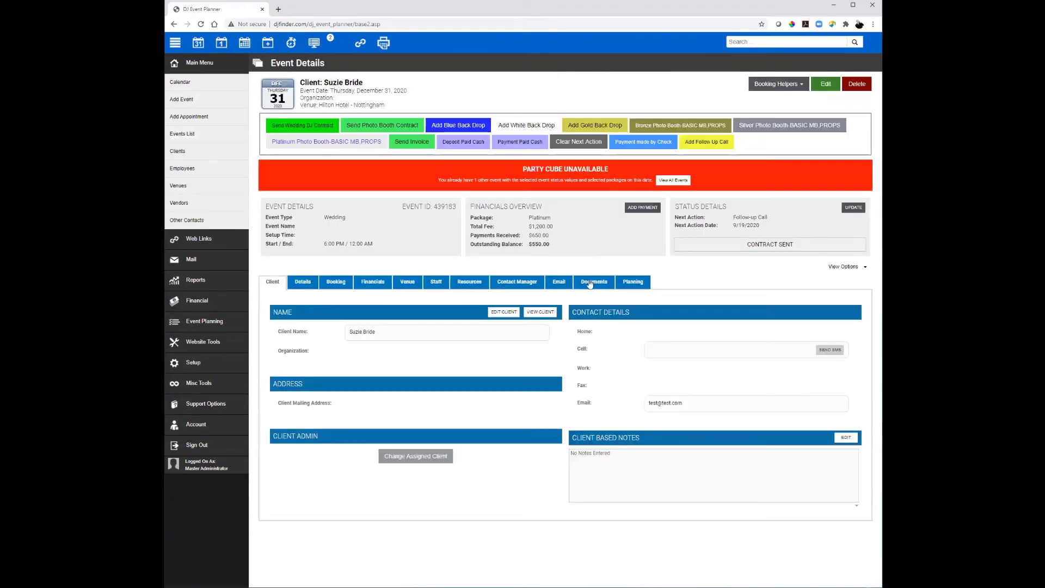
left_click(710, 142)
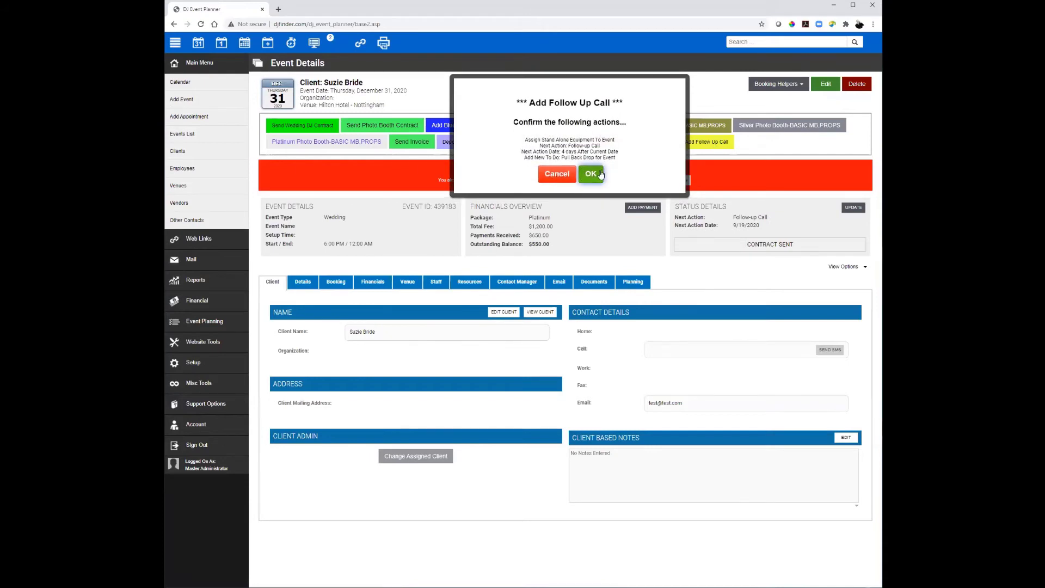
left_click(590, 175)
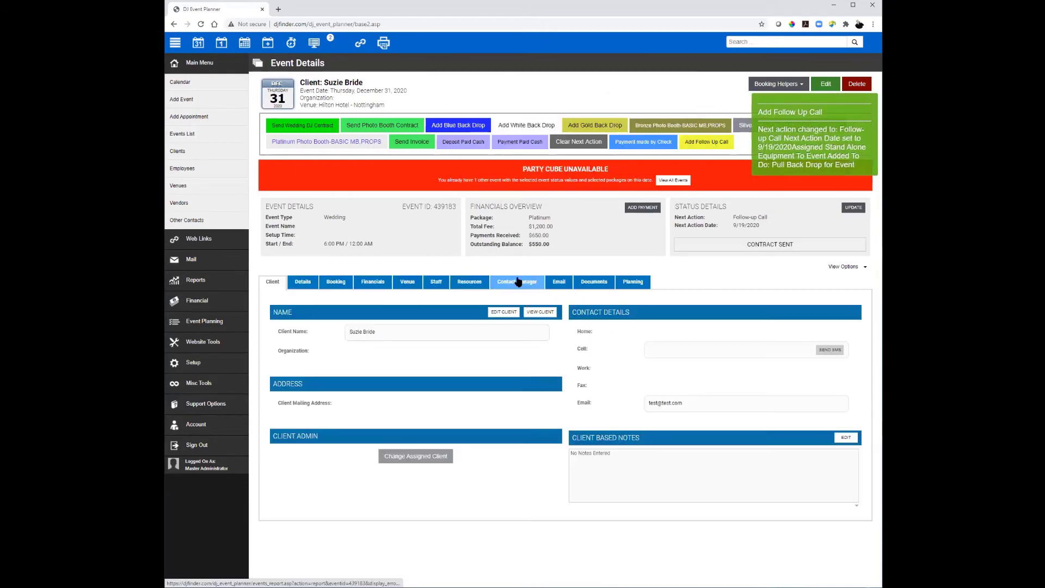
- Check the event's contact manager for the new to-do, and view the calendar for 12/31/2020
left_click(533, 284)
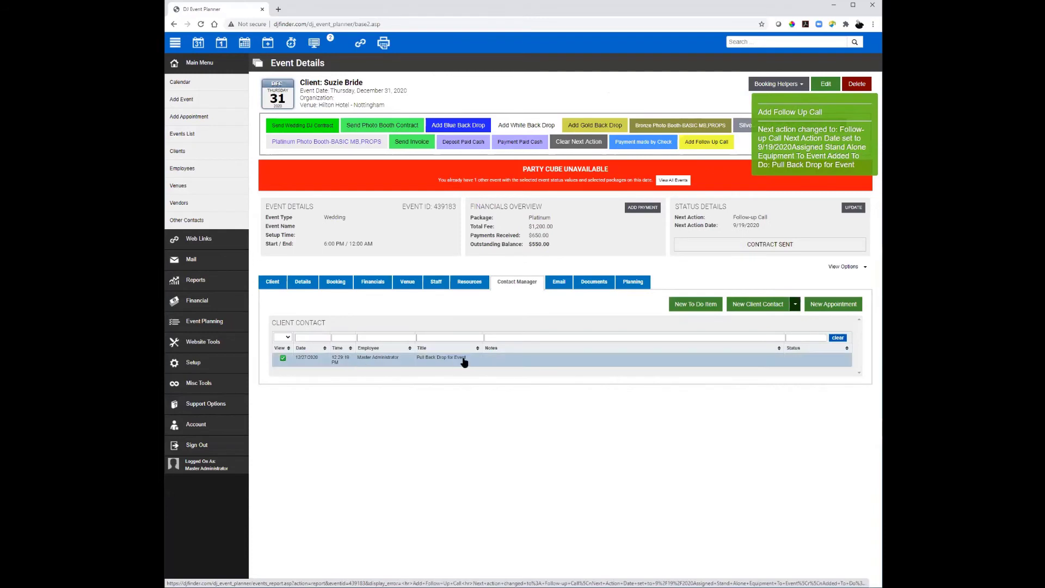
left_click(181, 82)
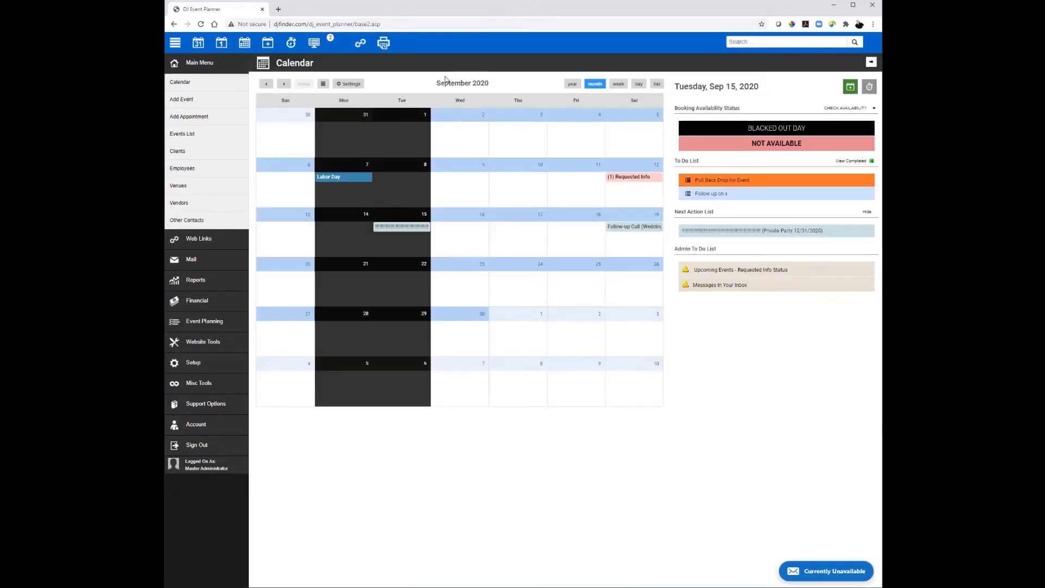
left_click(744, 43)
type("12/31/2020")
key("Return")
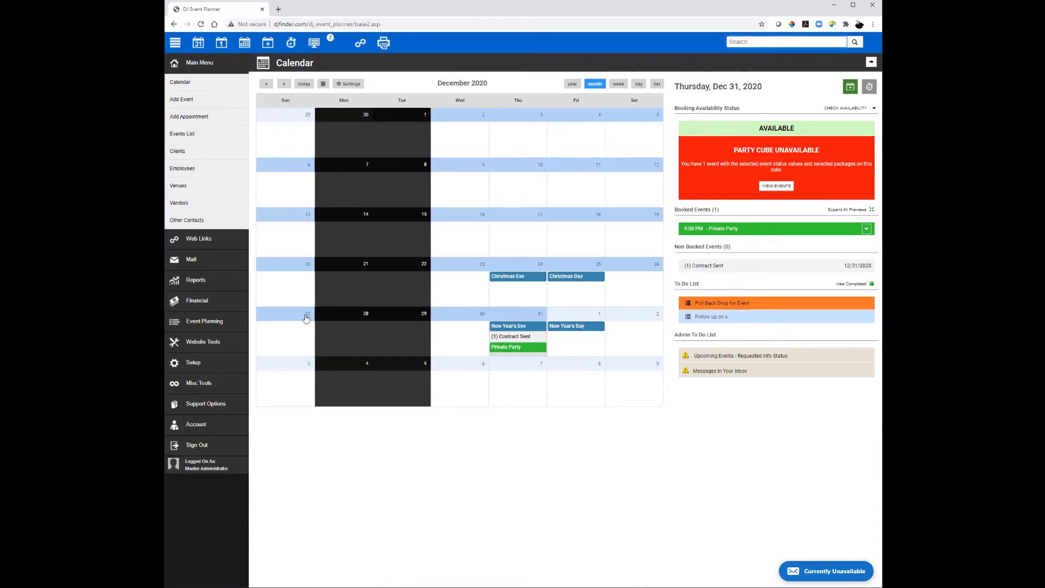
- Look through the calendar settings and the general application settings, and return to the current month's calendar
left_click(190, 365)
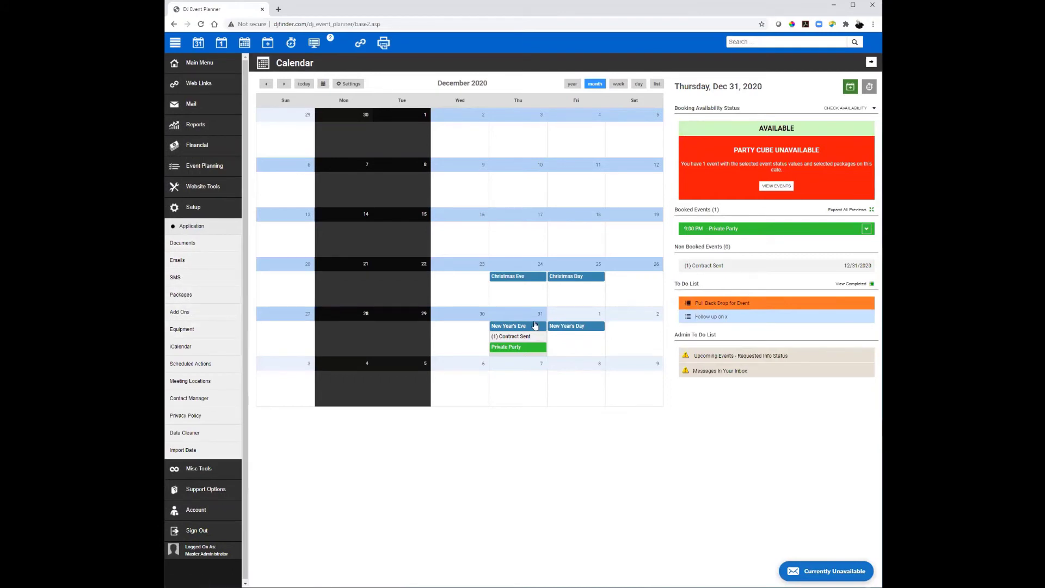
left_click(198, 227)
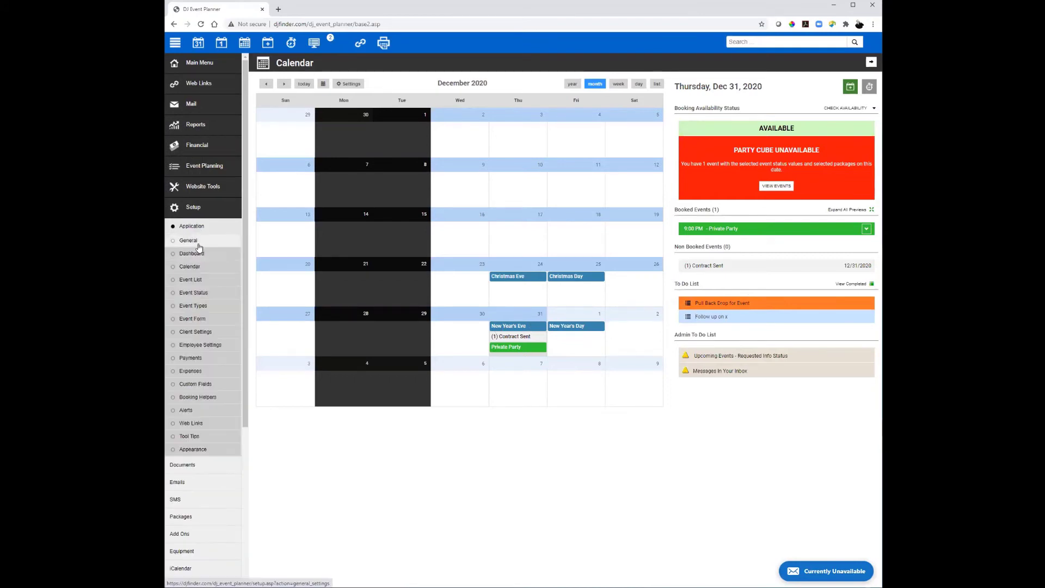
left_click(196, 266)
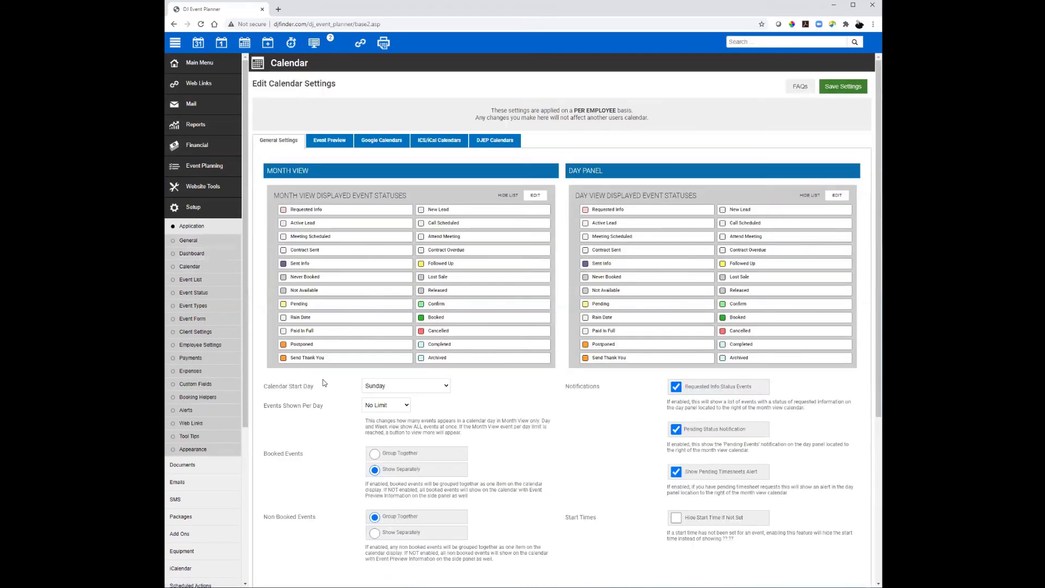
scroll(323, 381, "down", 1)
scroll(359, 374, "down", 4)
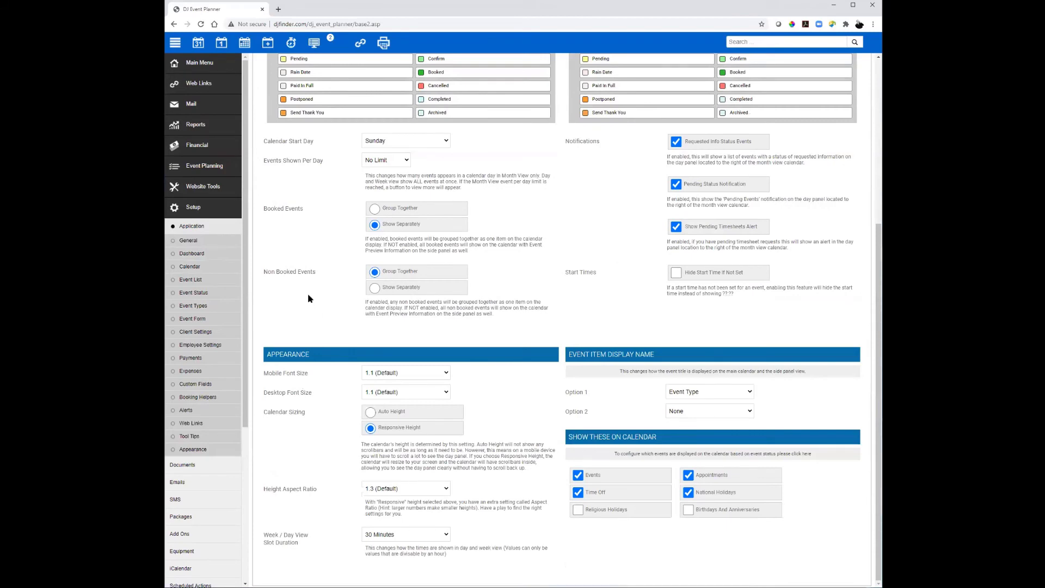
scroll(308, 294, "up", 4)
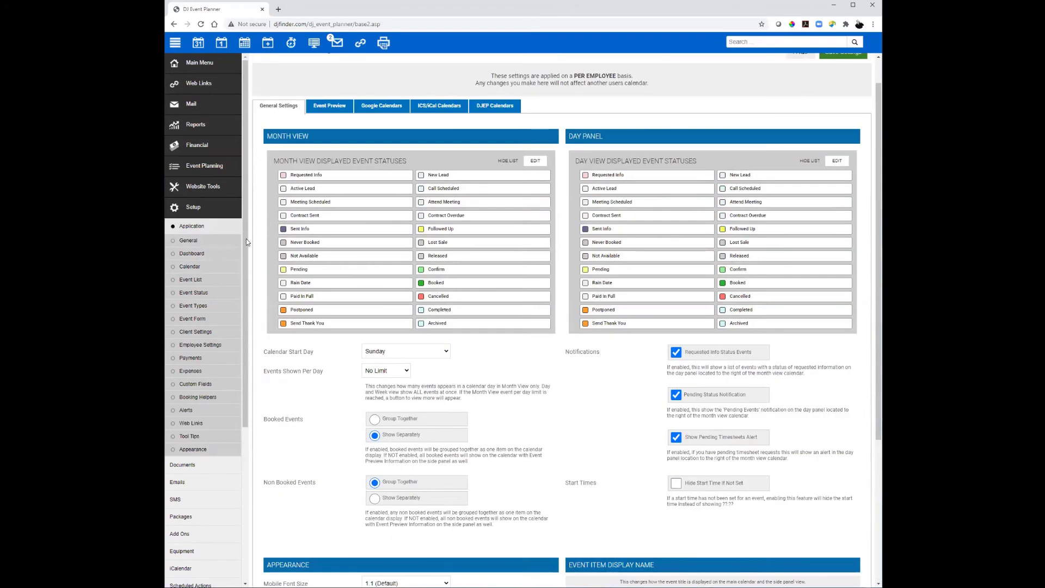
left_click(202, 241)
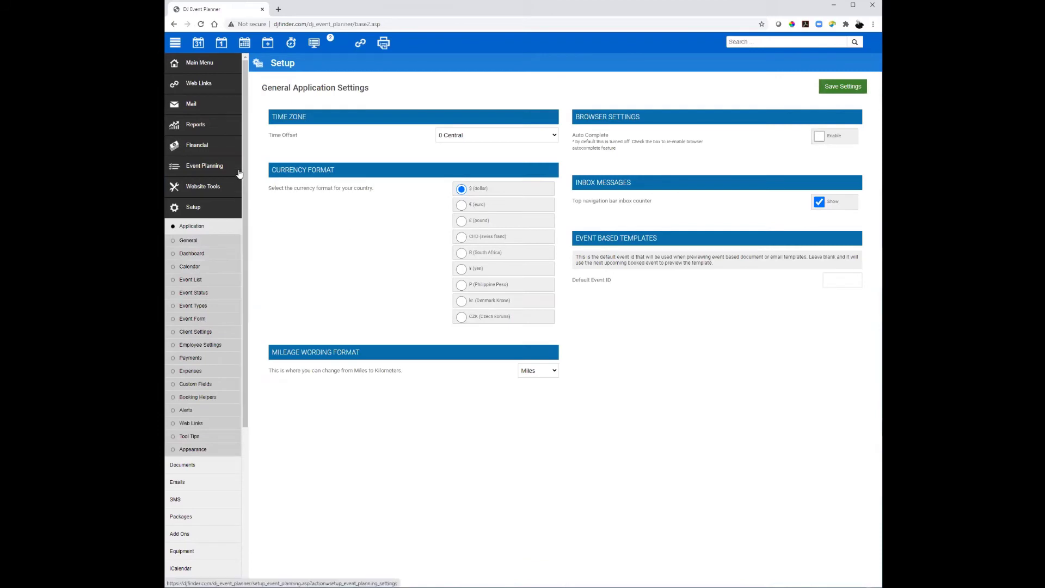
left_click(196, 67)
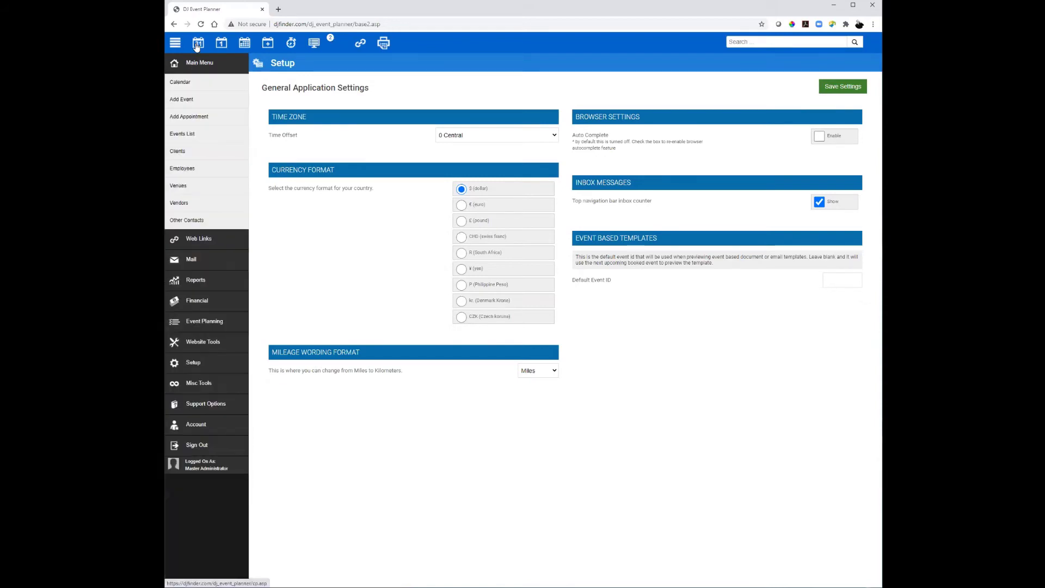
left_click(199, 45)
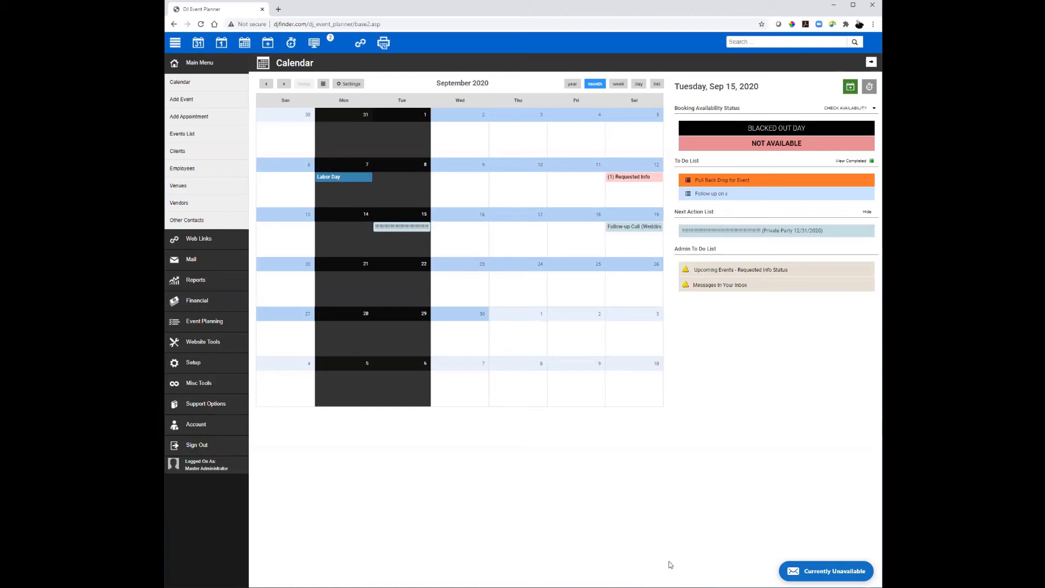
left_click(191, 260)
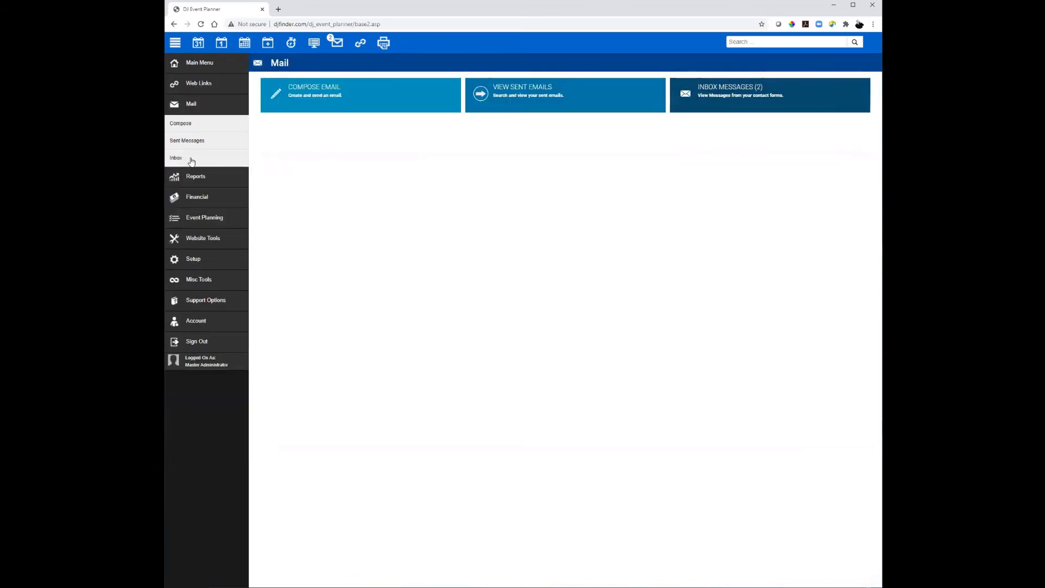
left_click(198, 260)
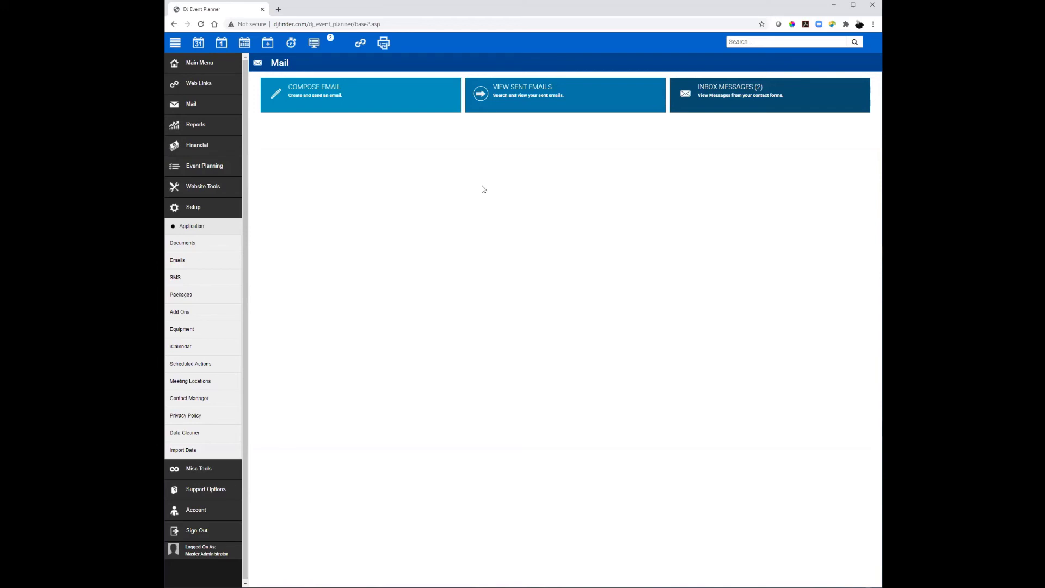
- Open the 12/31/2020 wedding event with Contract Sent status and review its event status and next action choices, closing without saving
left_click(185, 64)
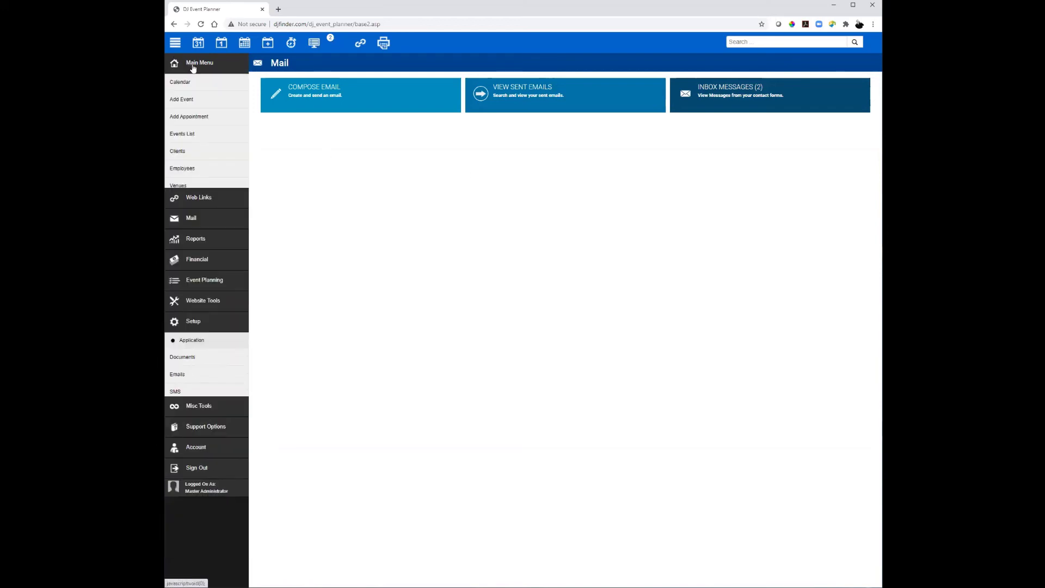
left_click(182, 134)
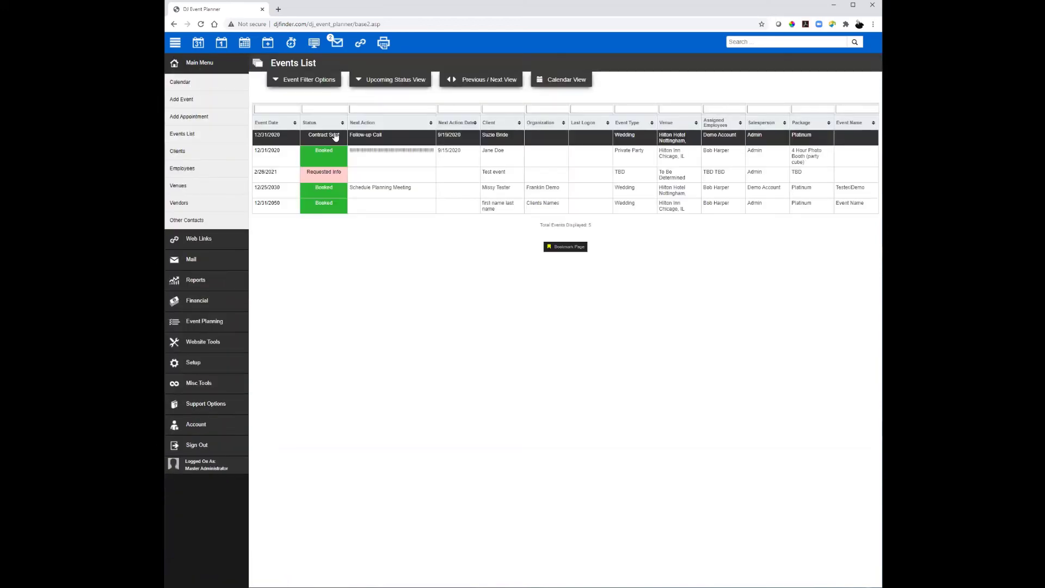
left_click(455, 142)
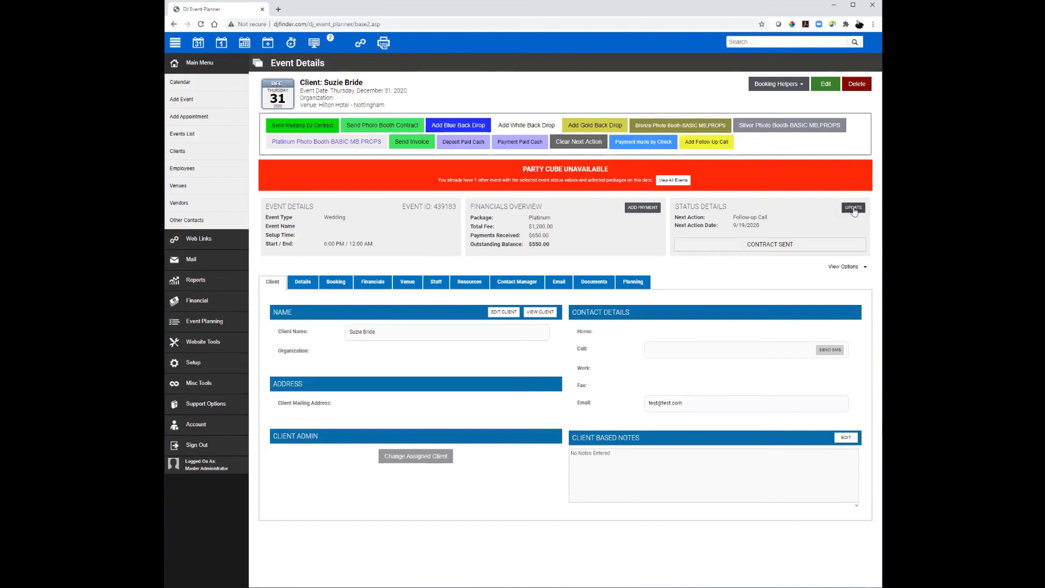
left_click(853, 207)
left_click(605, 261)
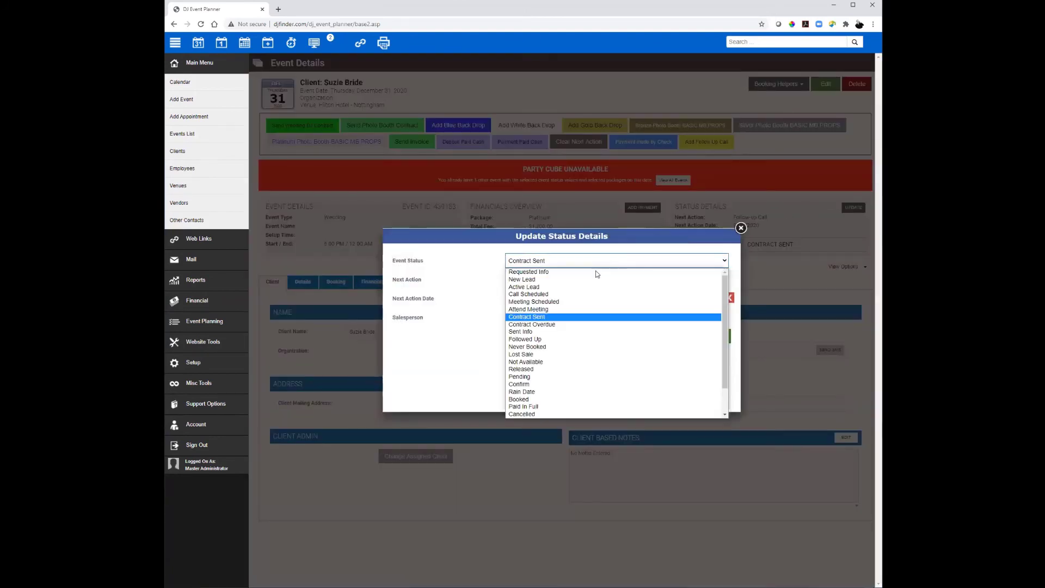
left_click(594, 287)
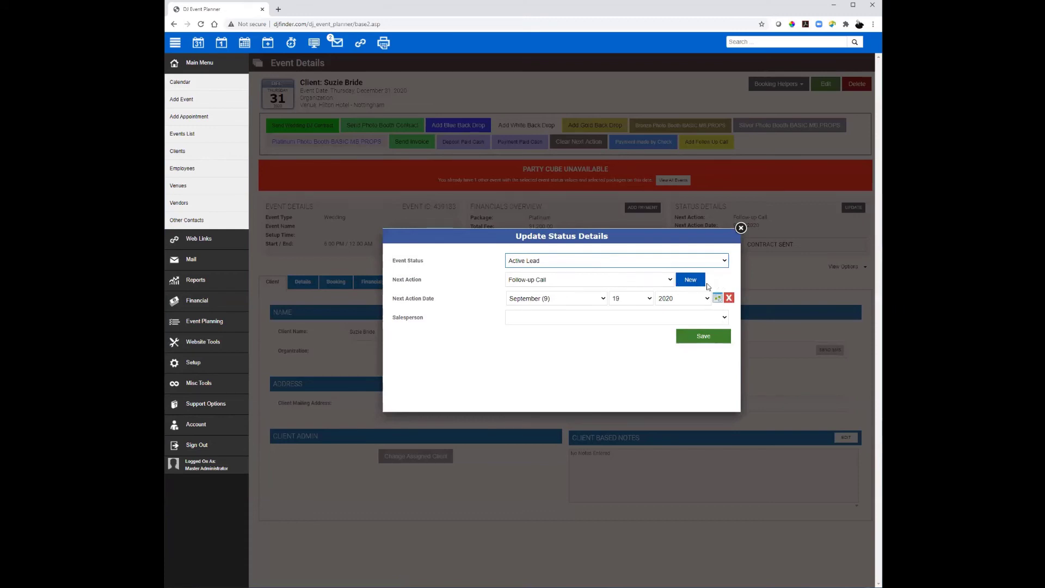
left_click(664, 280)
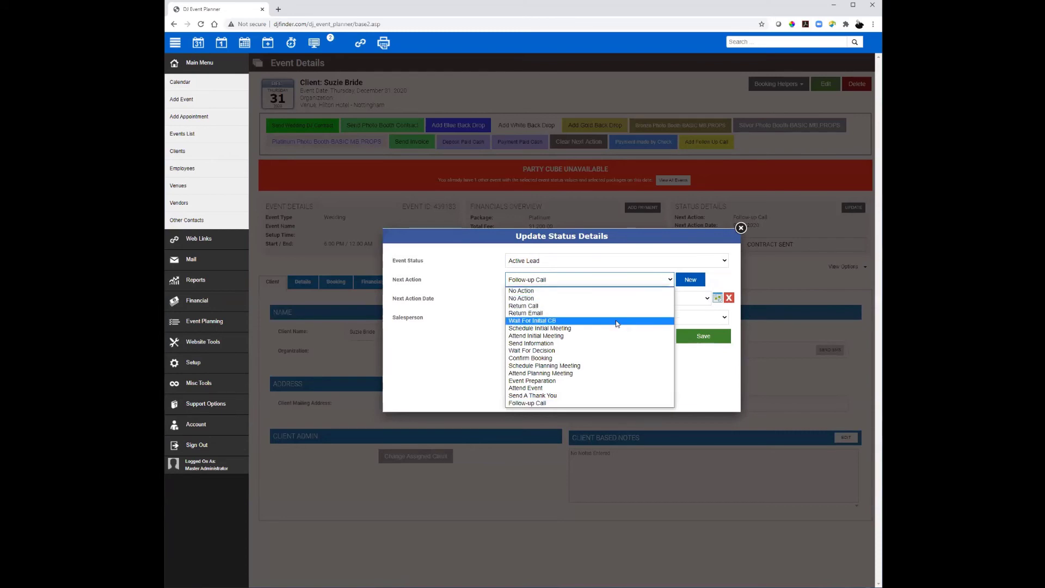
left_click(741, 229)
left_click(740, 227)
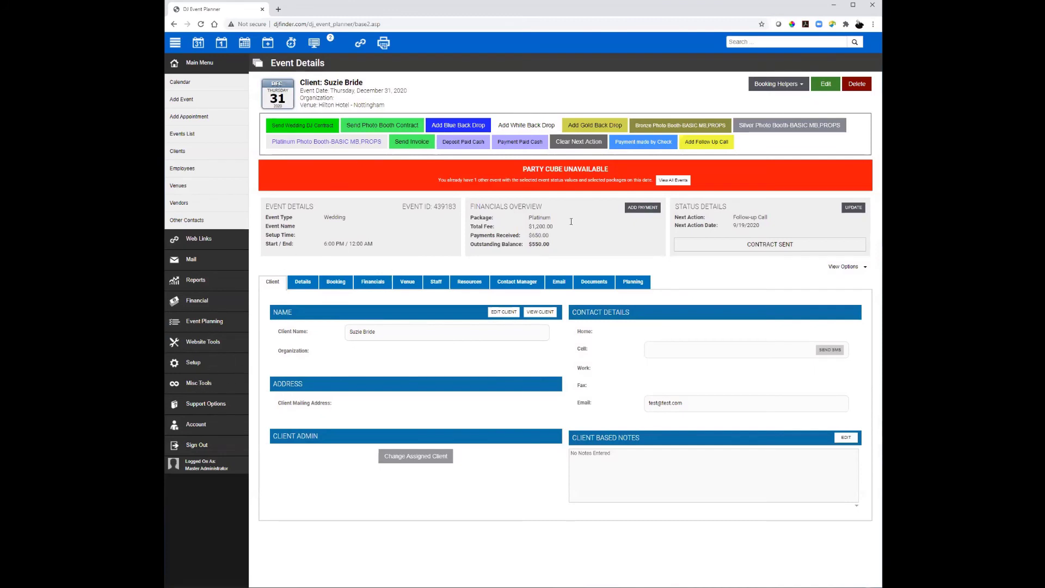
- Open the email template setup and look through the event email templates
left_click(185, 364)
left_click(197, 224)
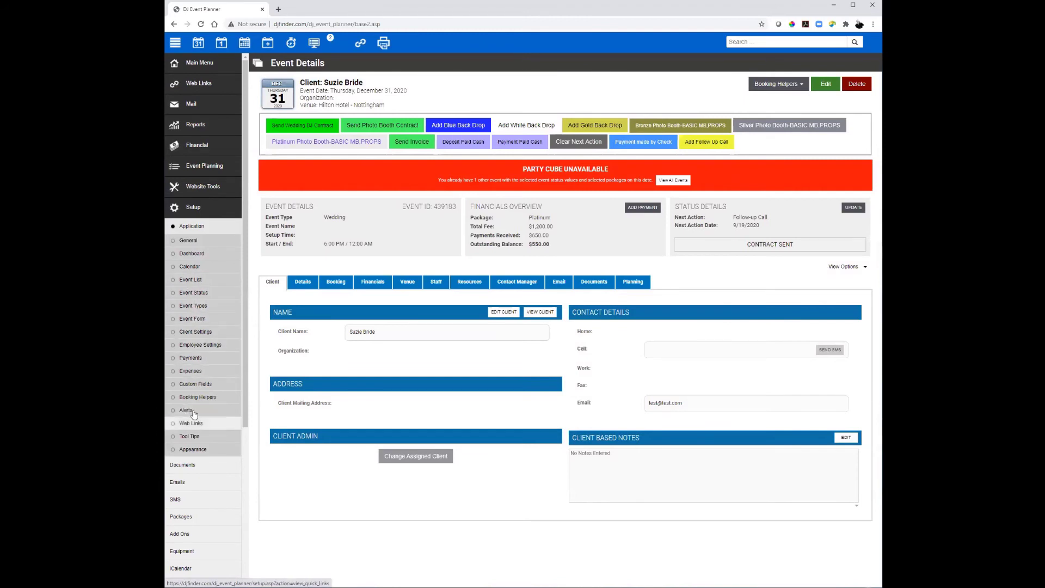
left_click(190, 478)
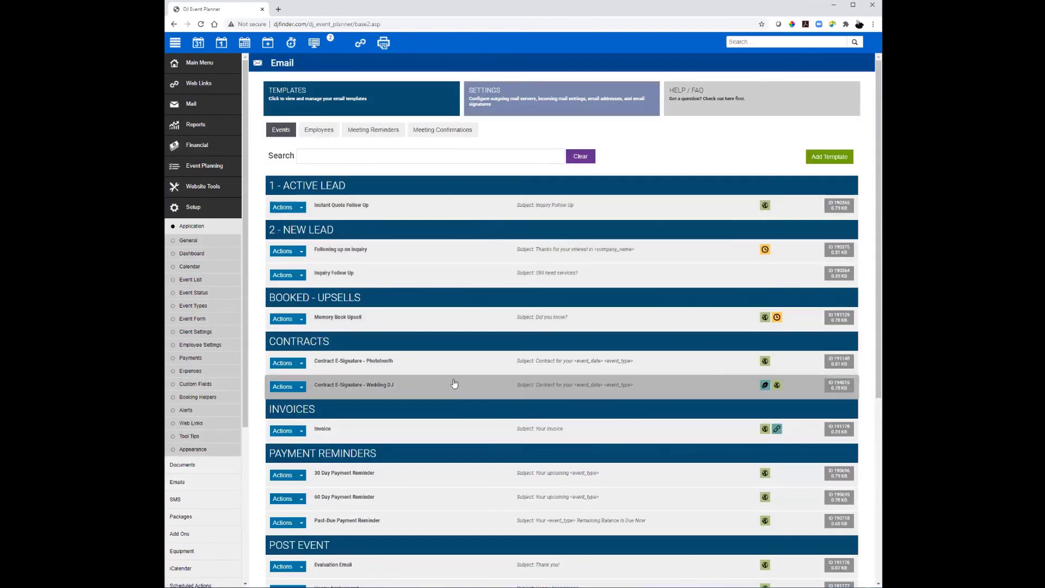
scroll(450, 384, "down", 3)
scroll(456, 389, "down", 3)
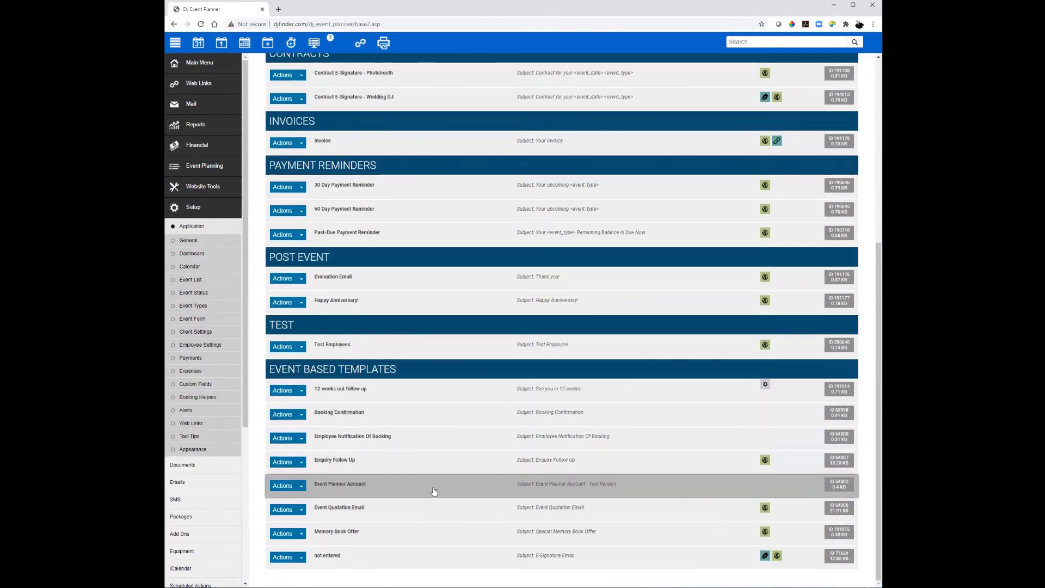
scroll(489, 313, "up", 5)
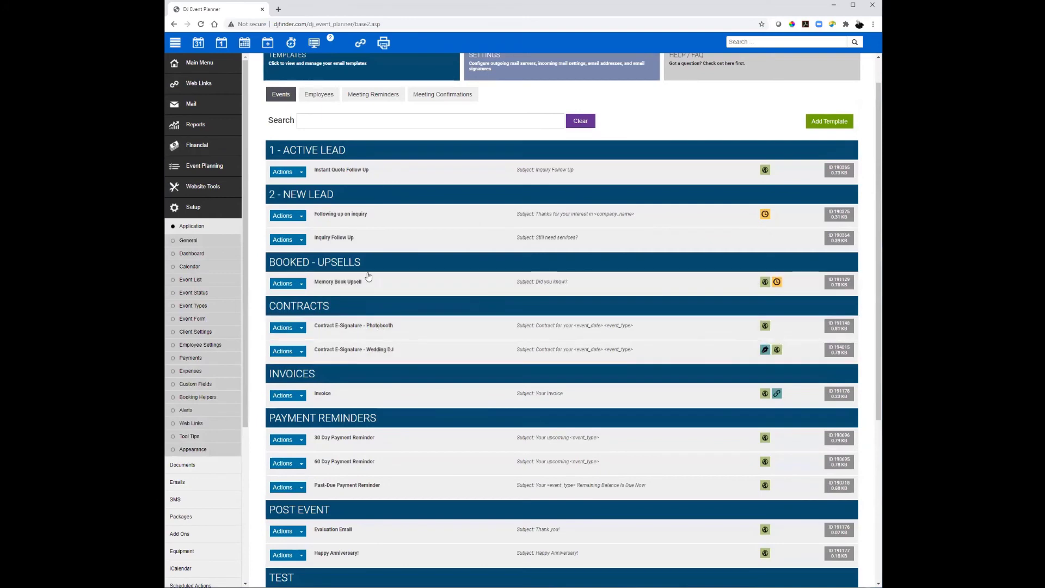
- Try scheduling the Inquiry Follow Up email 3 days after the initial contact date with Active Lead included, and close the template without saving
left_click(368, 239)
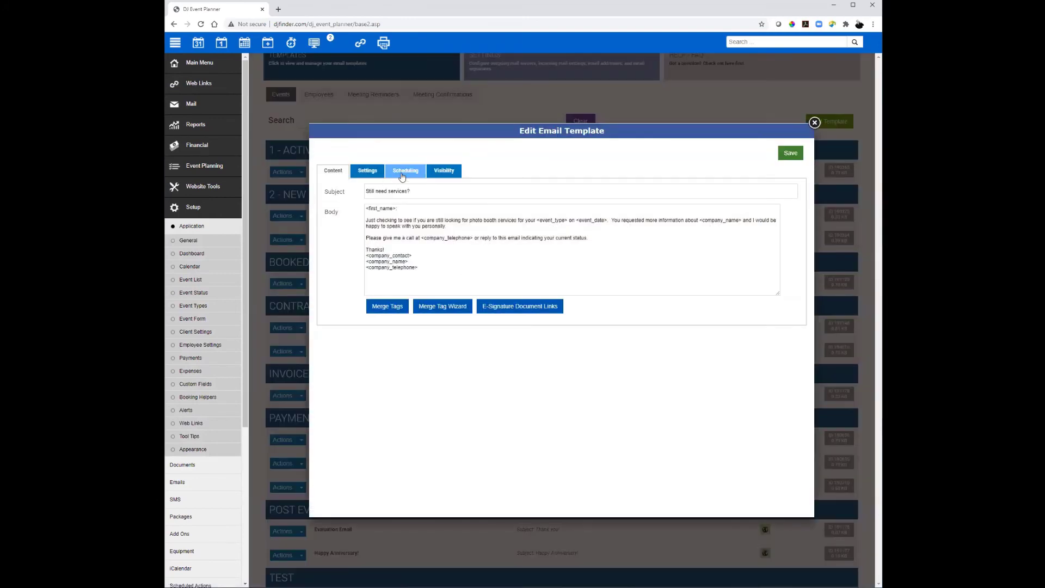
left_click(401, 173)
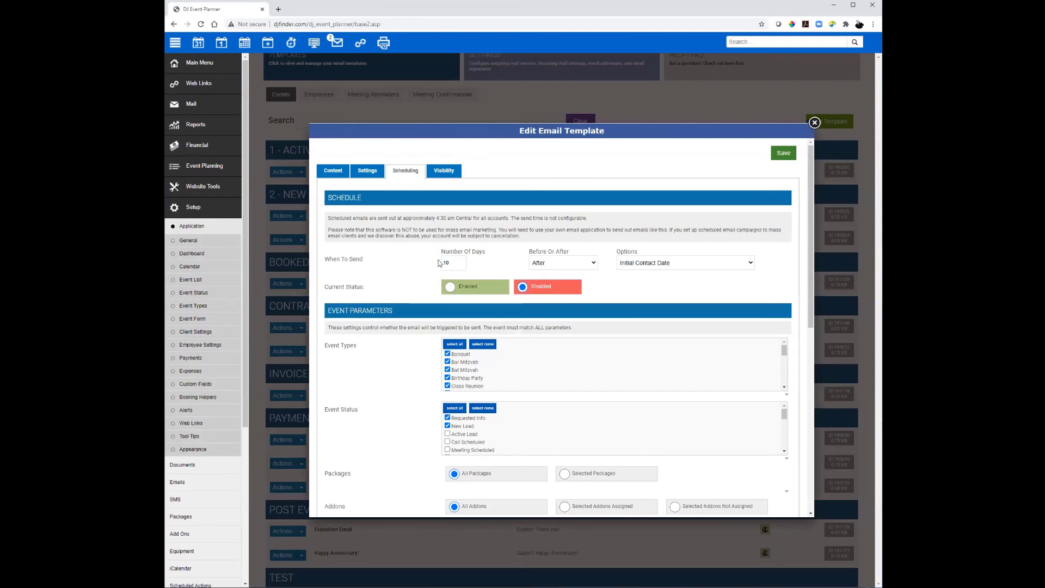
left_click(458, 261)
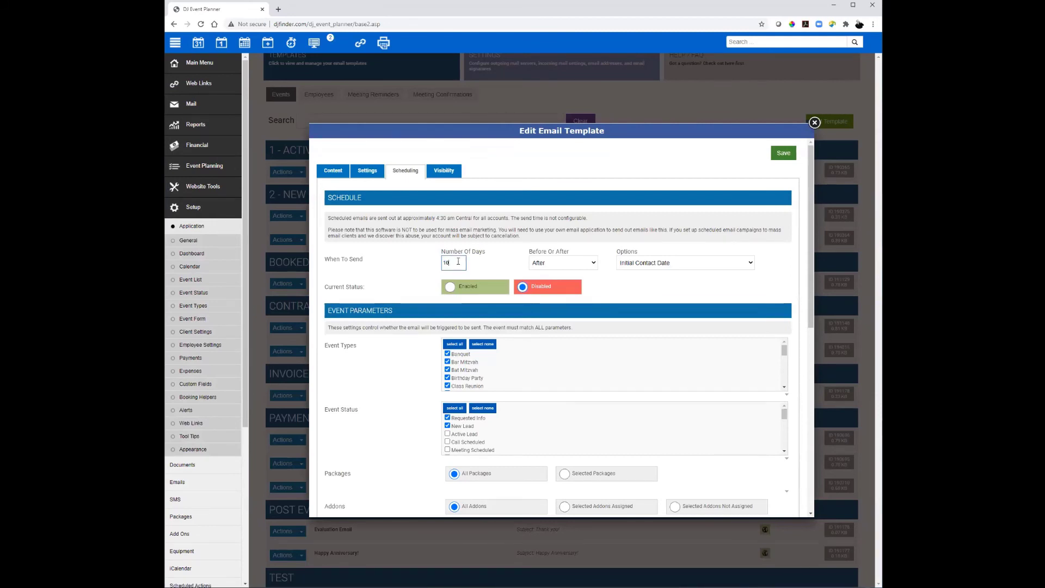
type("3")
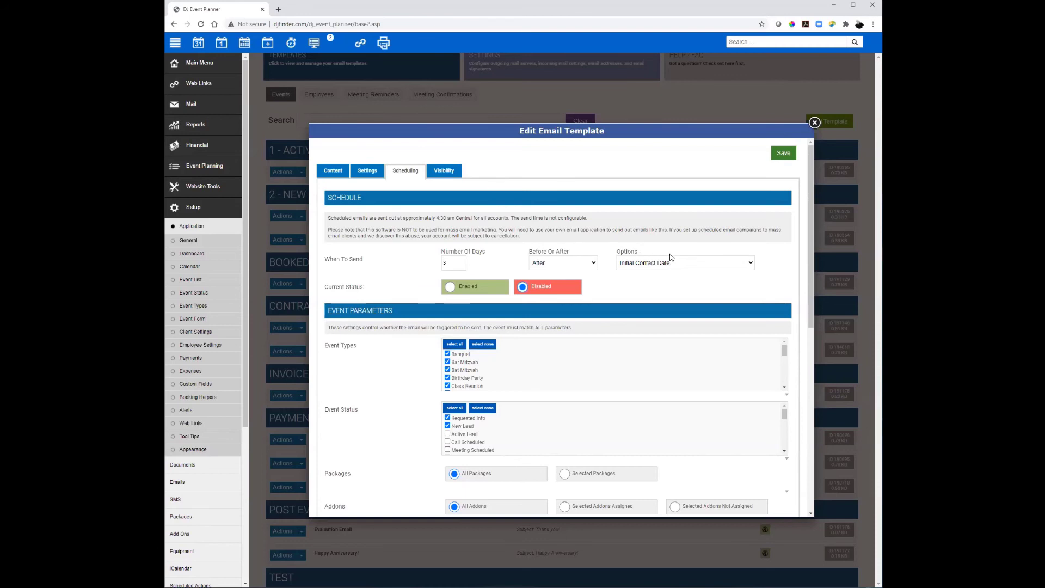
left_click(448, 433)
left_click(710, 263)
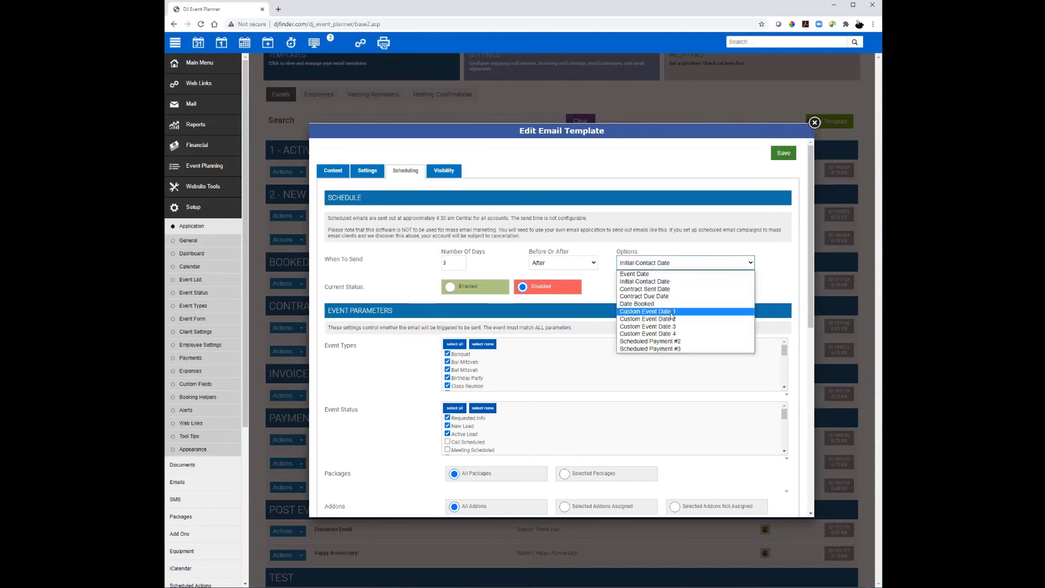
left_click(598, 282)
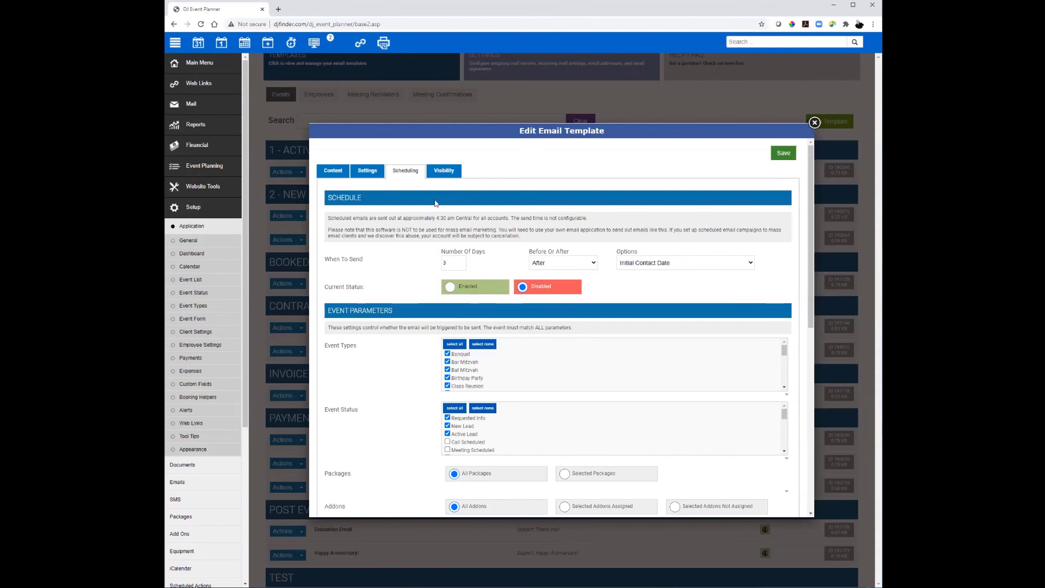
left_click(814, 122)
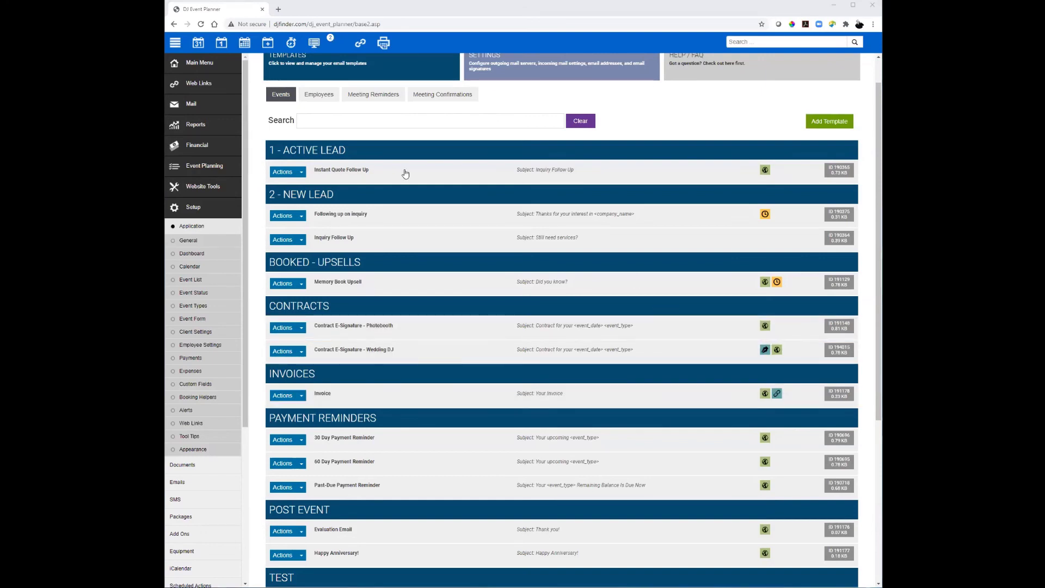
- Open the Support Center to view the forum, video tutorial and knowledge base resources
left_click_drag(404, 171, 344, 156)
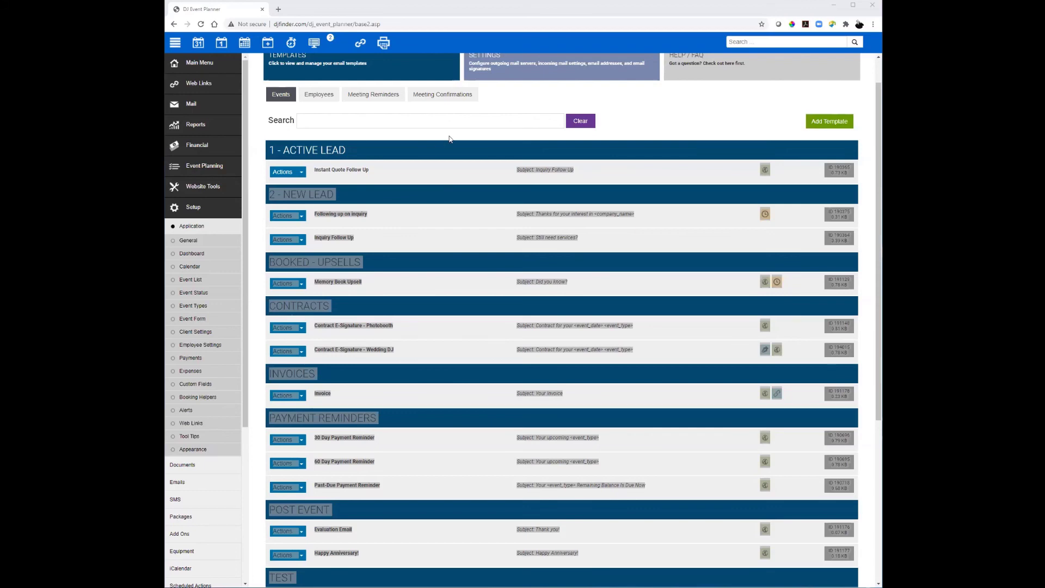
scroll(335, 229, "down", 4)
scroll(336, 228, "down", 1)
scroll(204, 490, "down", 4)
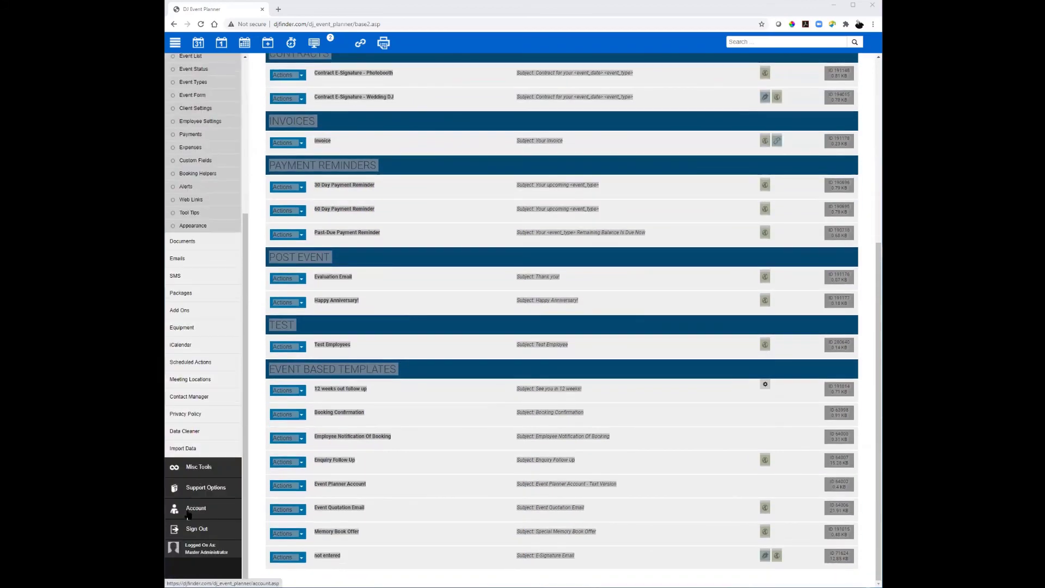
left_click(201, 487)
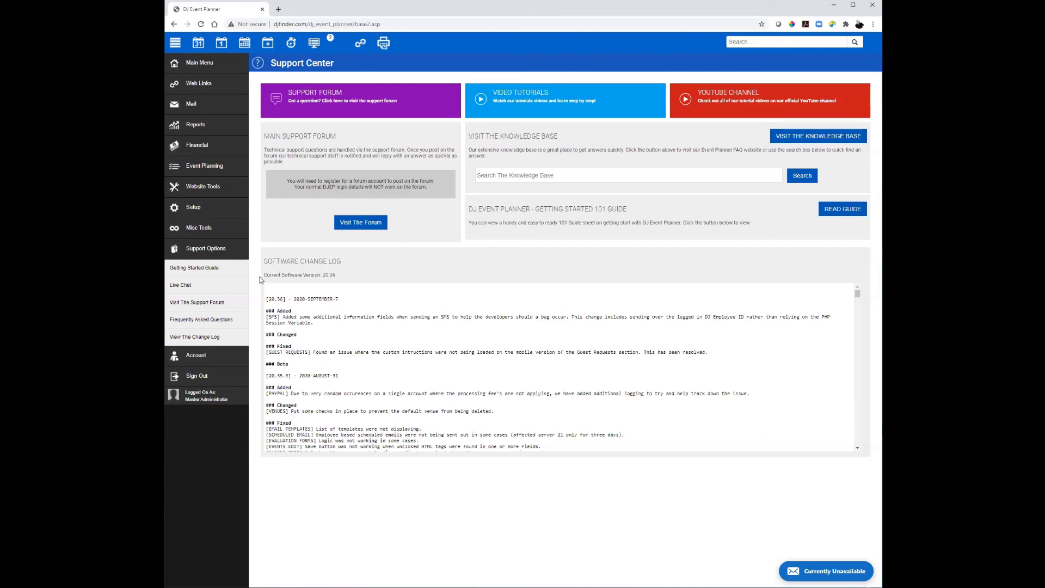
- Open form sharing for the event planning forms and browse the user-submitted primary planning forms
left_click(213, 174)
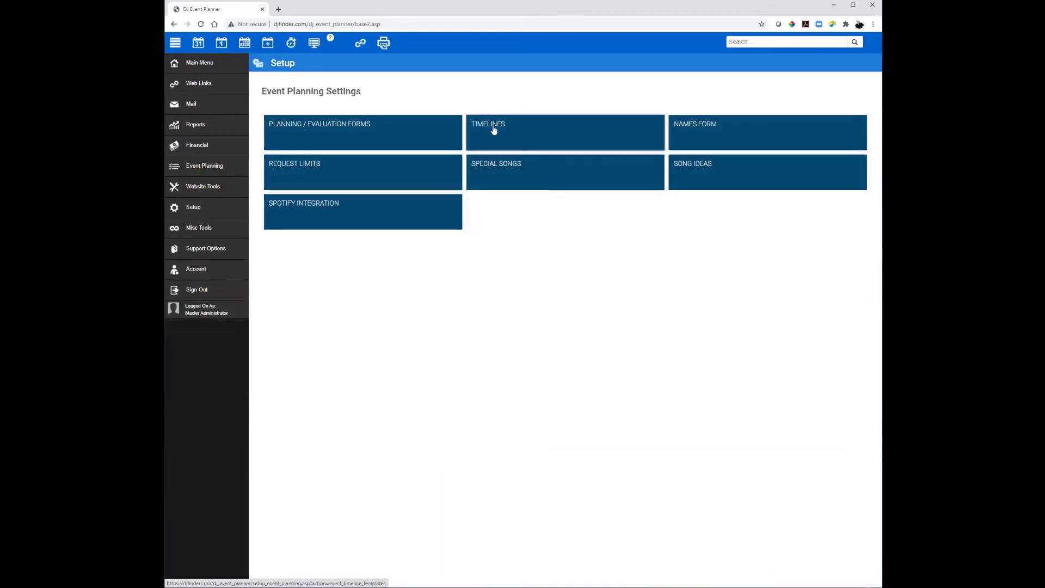
left_click(362, 130)
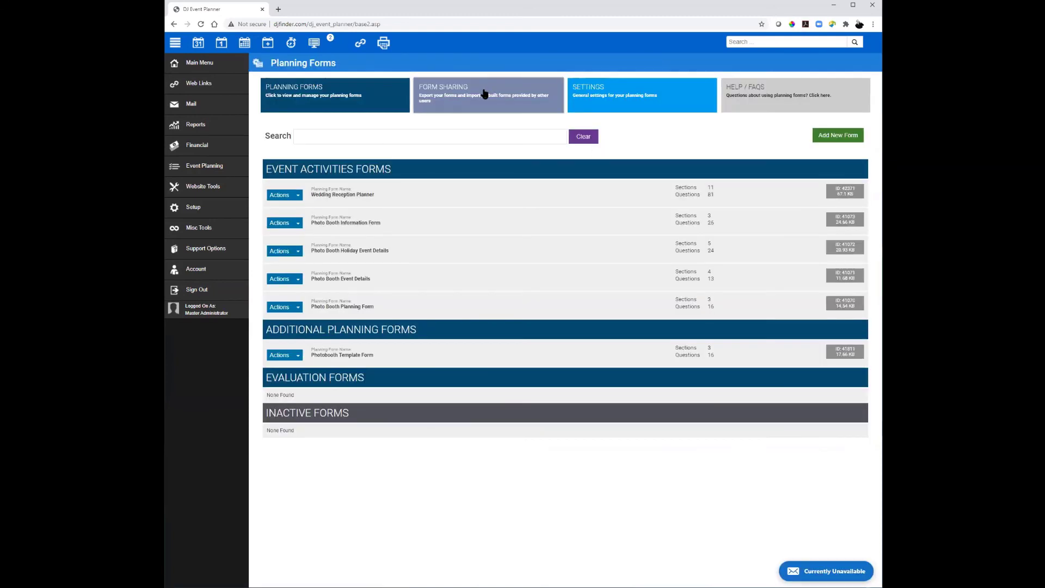
left_click(484, 94)
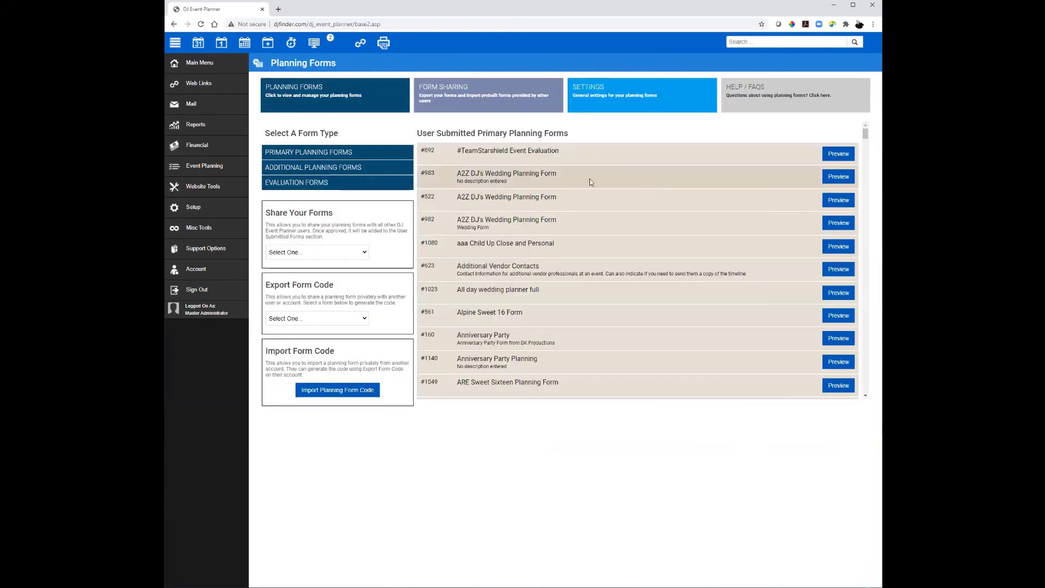
scroll(789, 239, "down", 5)
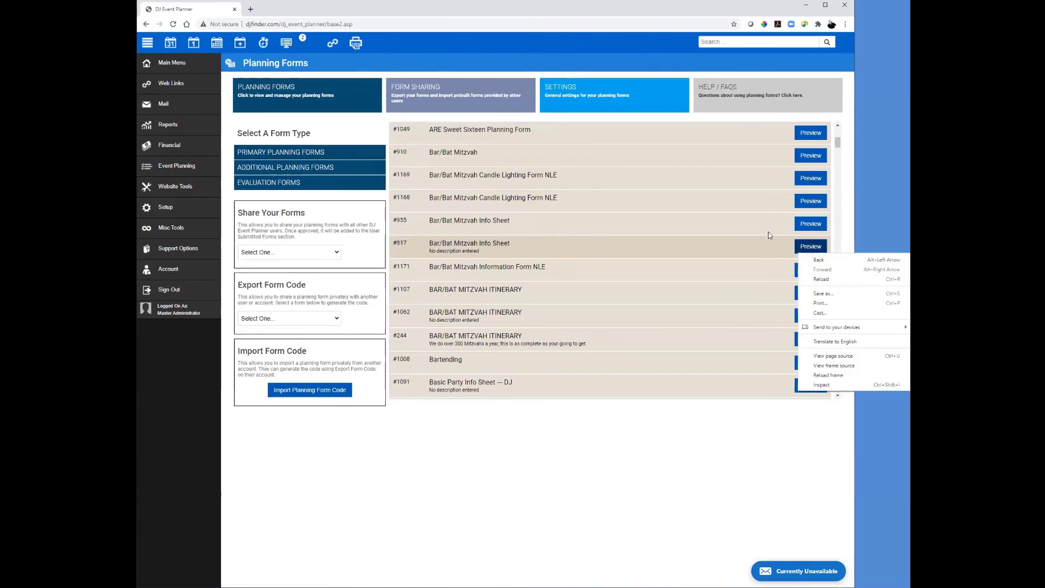
right_click(821, 241)
left_click(792, 241)
scroll(793, 241, "down", 4)
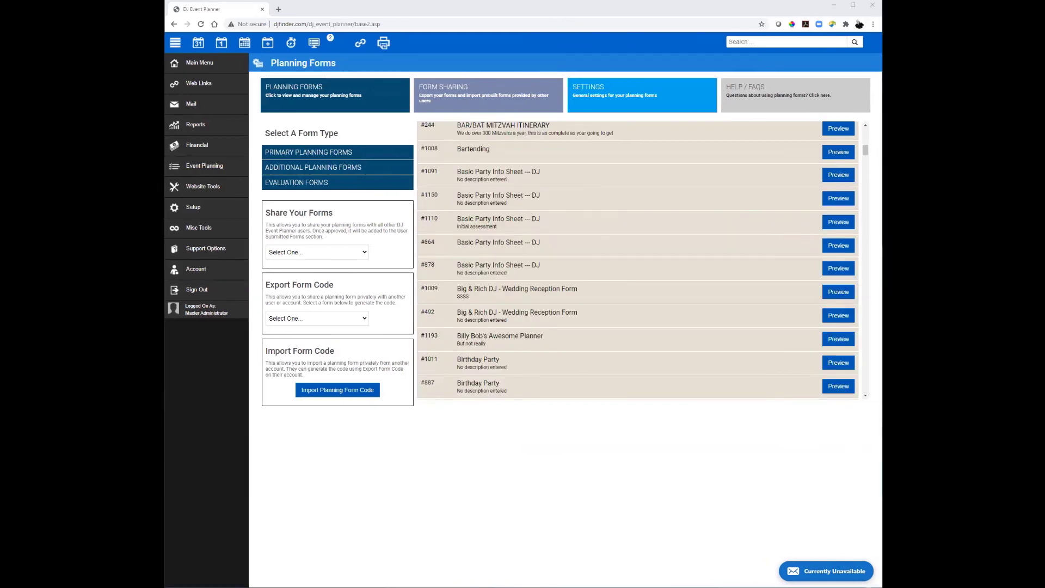